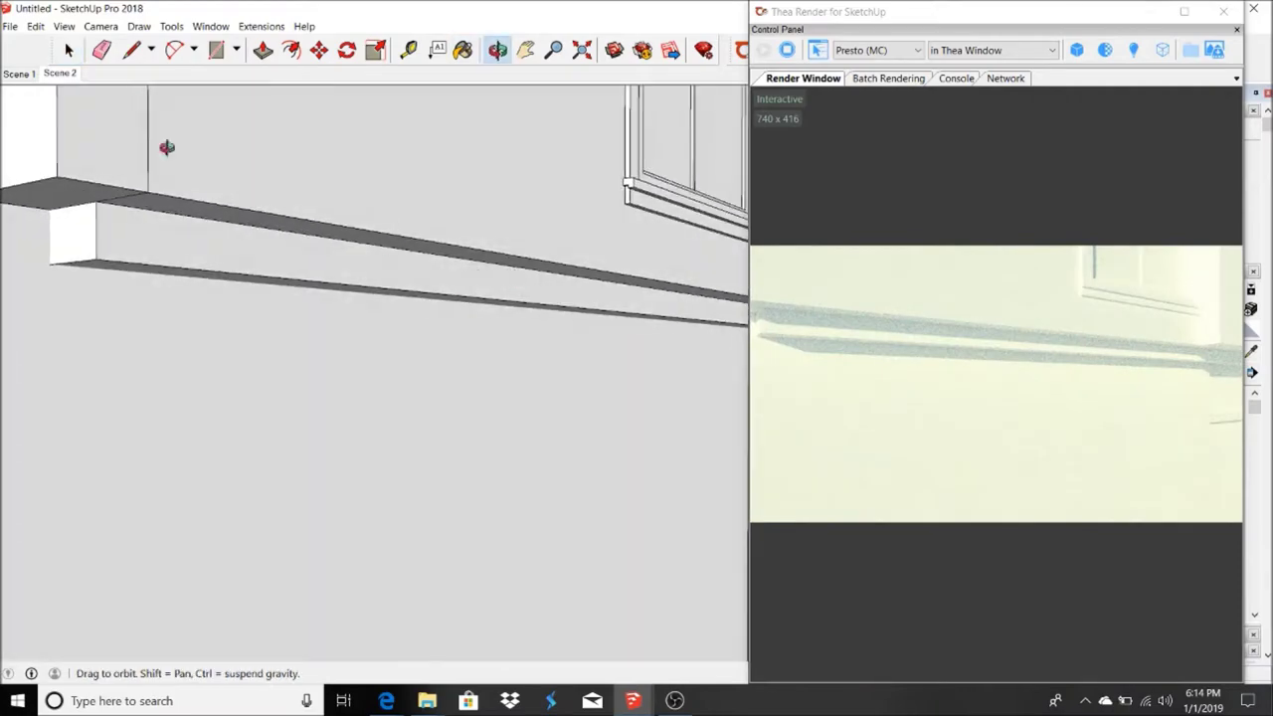
- Try a yellow-brown brick from the Thea Brick Walls library on the left wall
key(space)
key(ctrl+a)
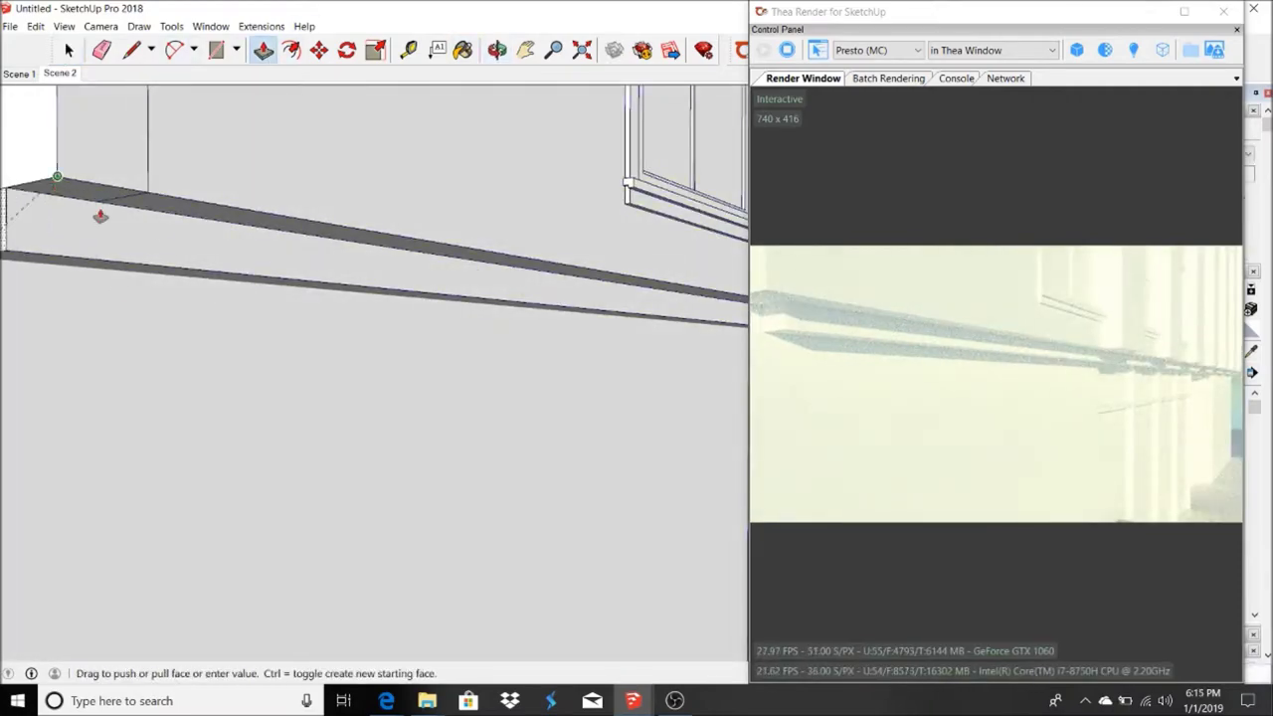
key(space)
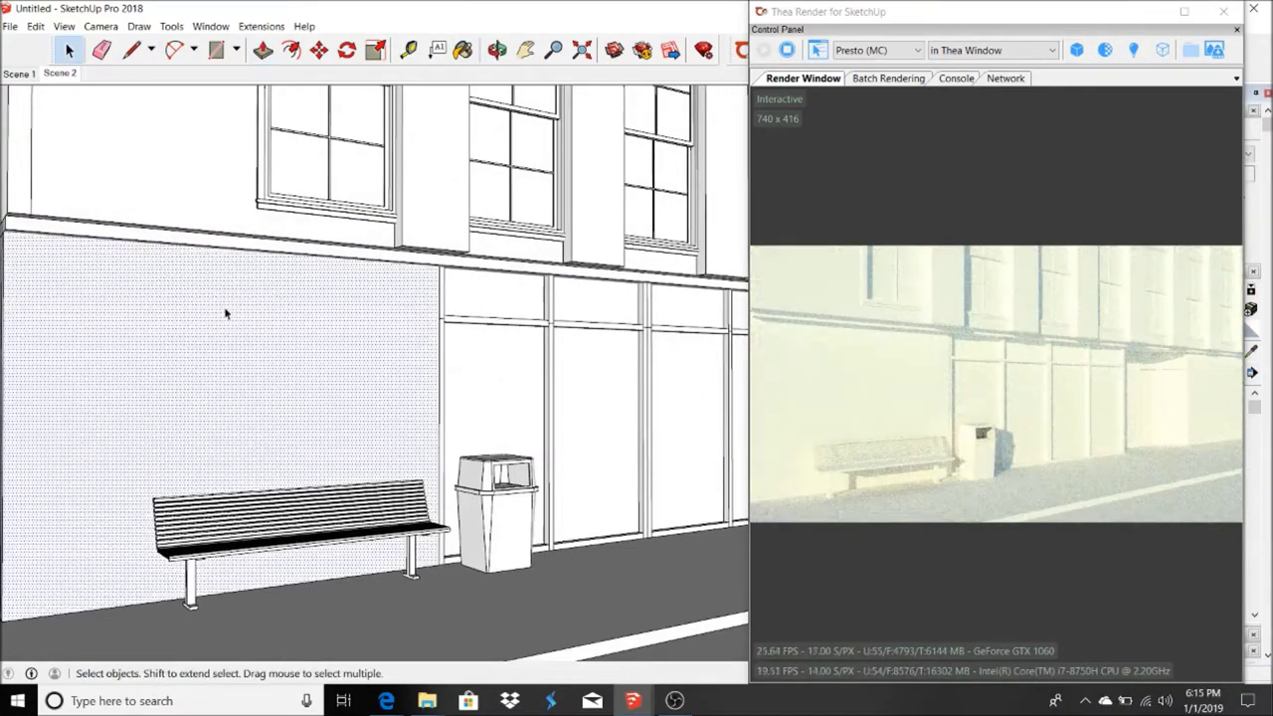
drag(859, 4, 861, 69)
click(748, 50)
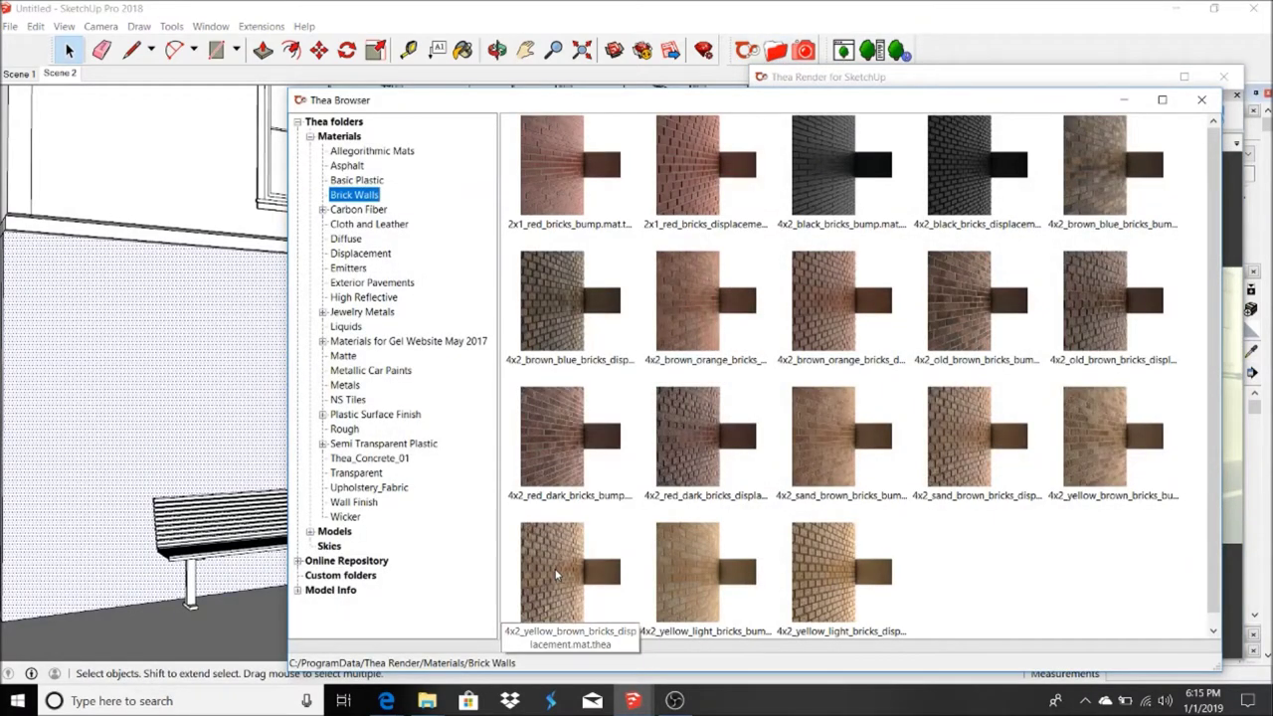
drag(557, 574, 560, 563)
click(239, 344)
- Replace it with the old brown bricks displacement material on the wall
scroll(170, 341, up, 3)
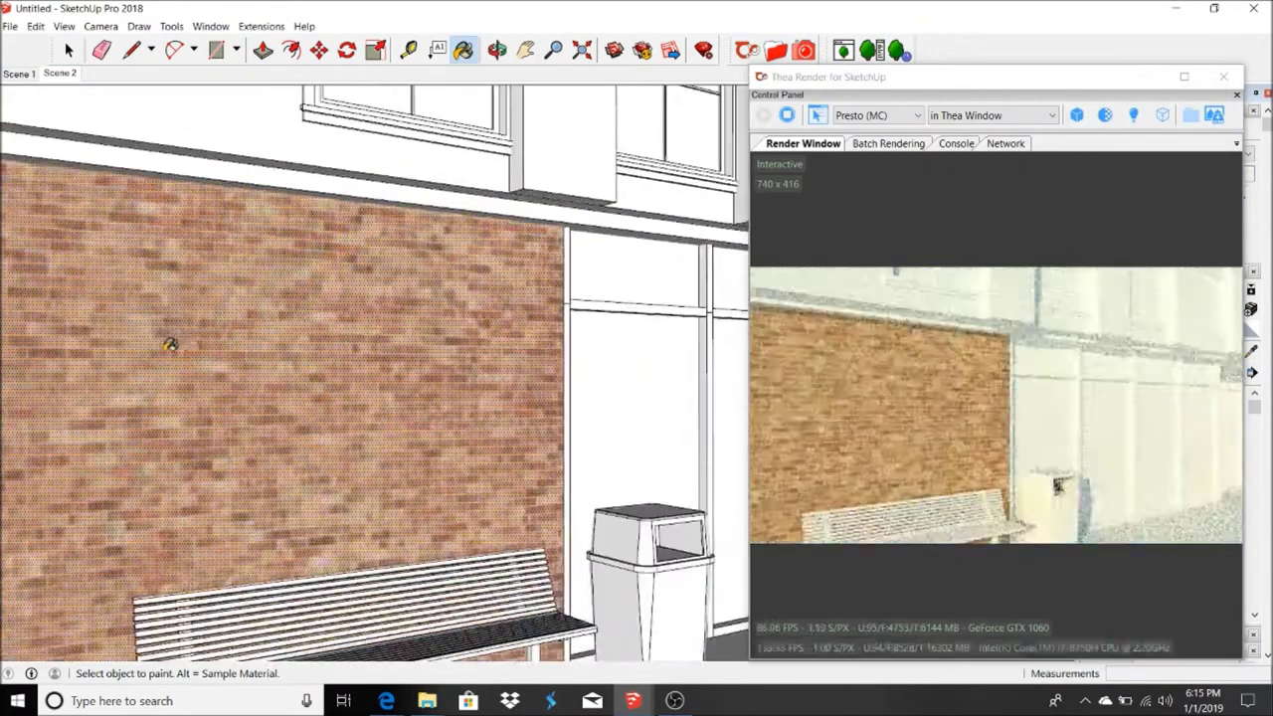
scroll(166, 347, up, 3)
scroll(165, 347, up, 3)
key(o)
scroll(602, 345, down, 5)
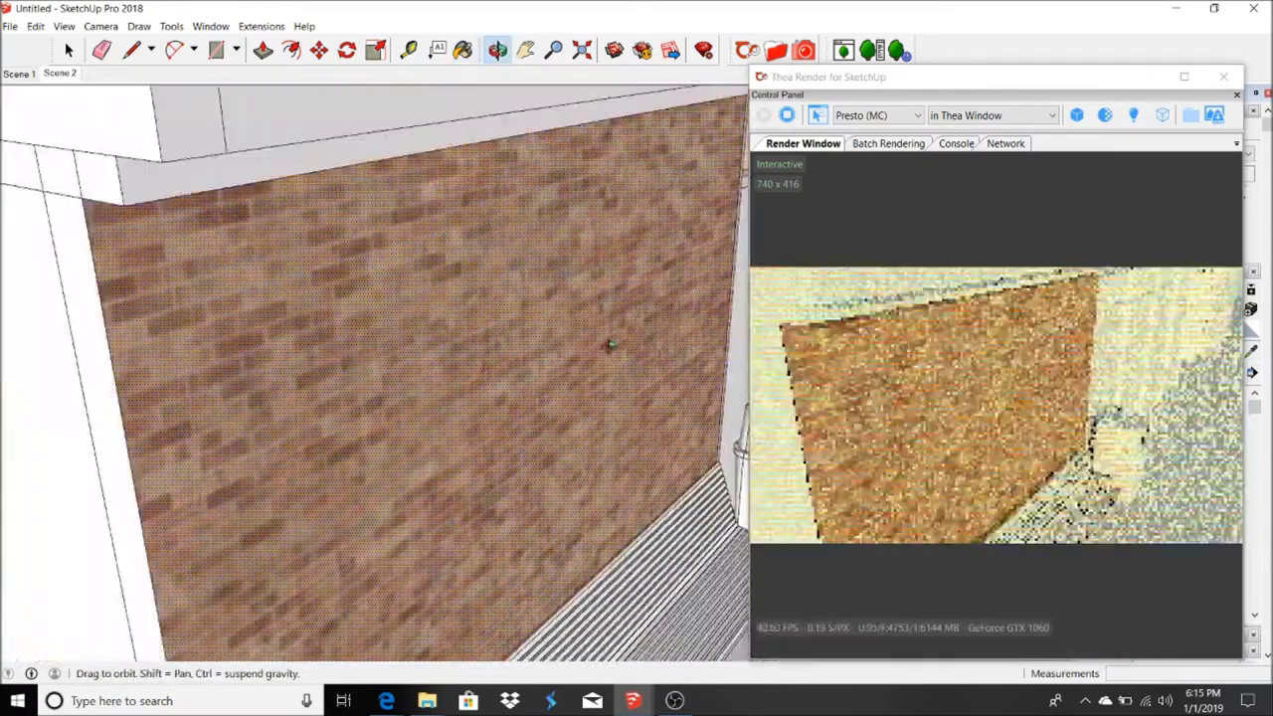
scroll(256, 213, up, 4)
click(775, 51)
click(1144, 341)
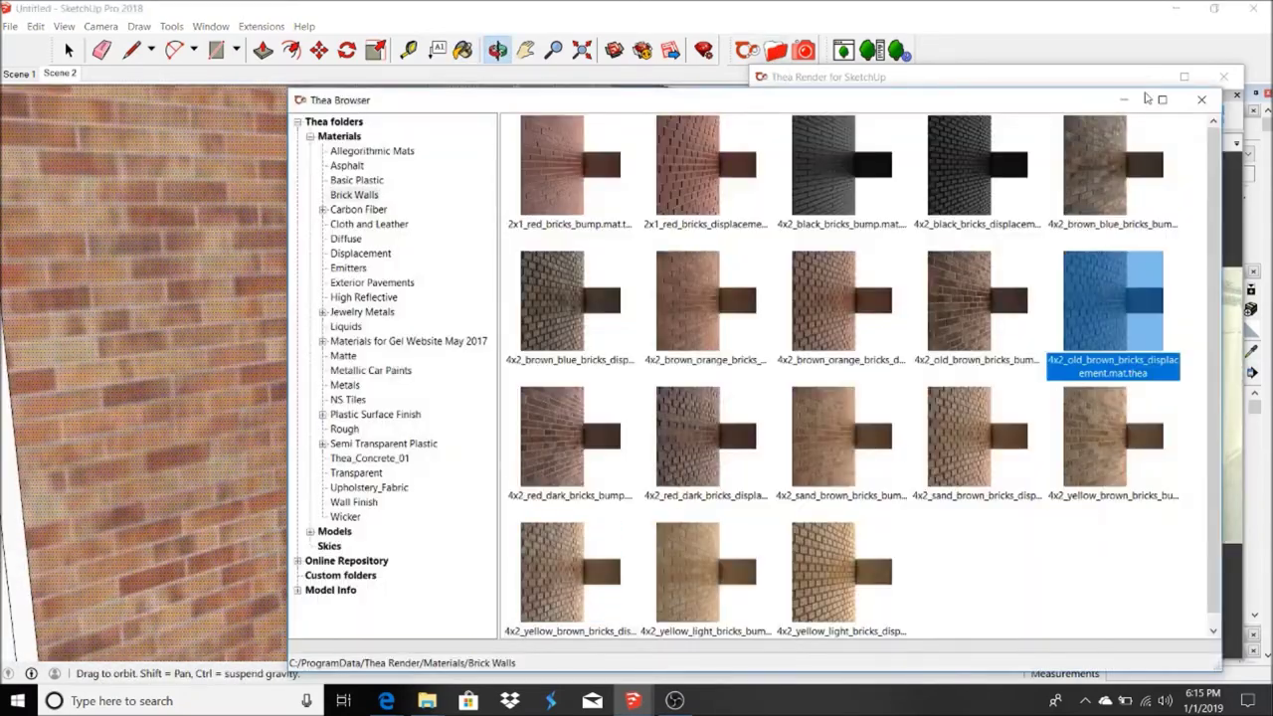
click(687, 228)
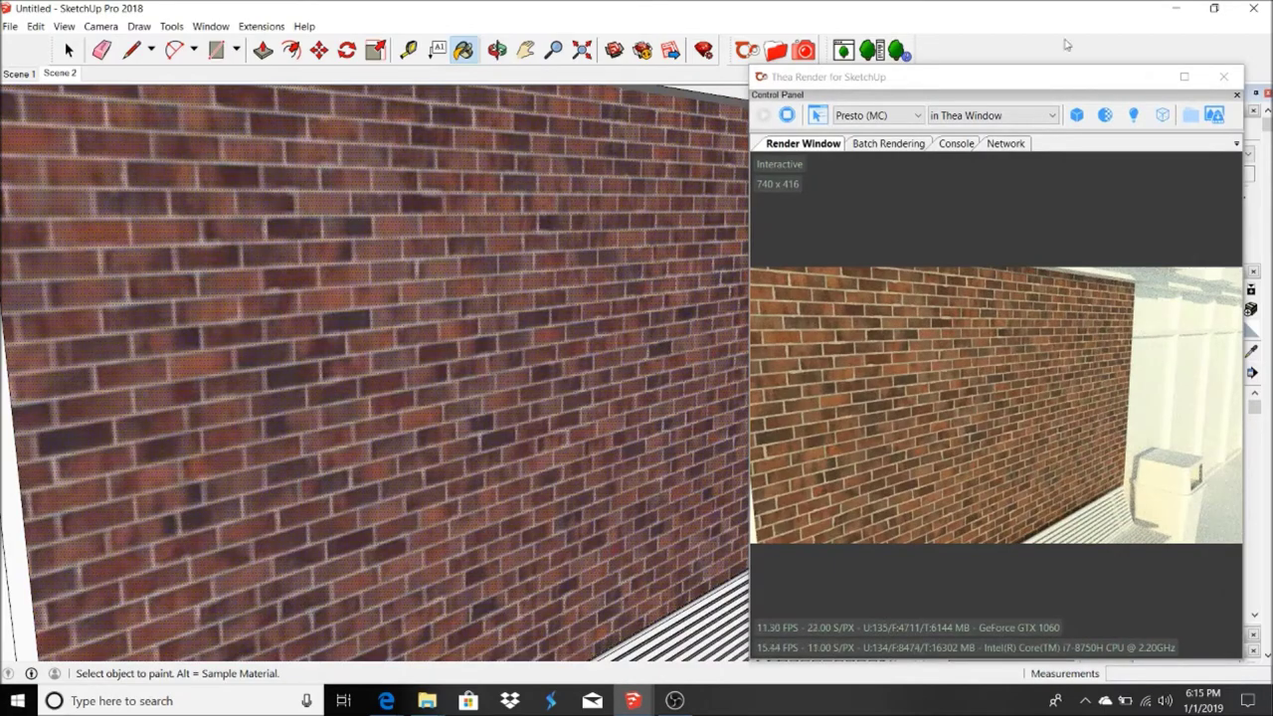
- Switch the lower wall to a red brick material, ending on the first red brick
click(777, 51)
double_click(691, 134)
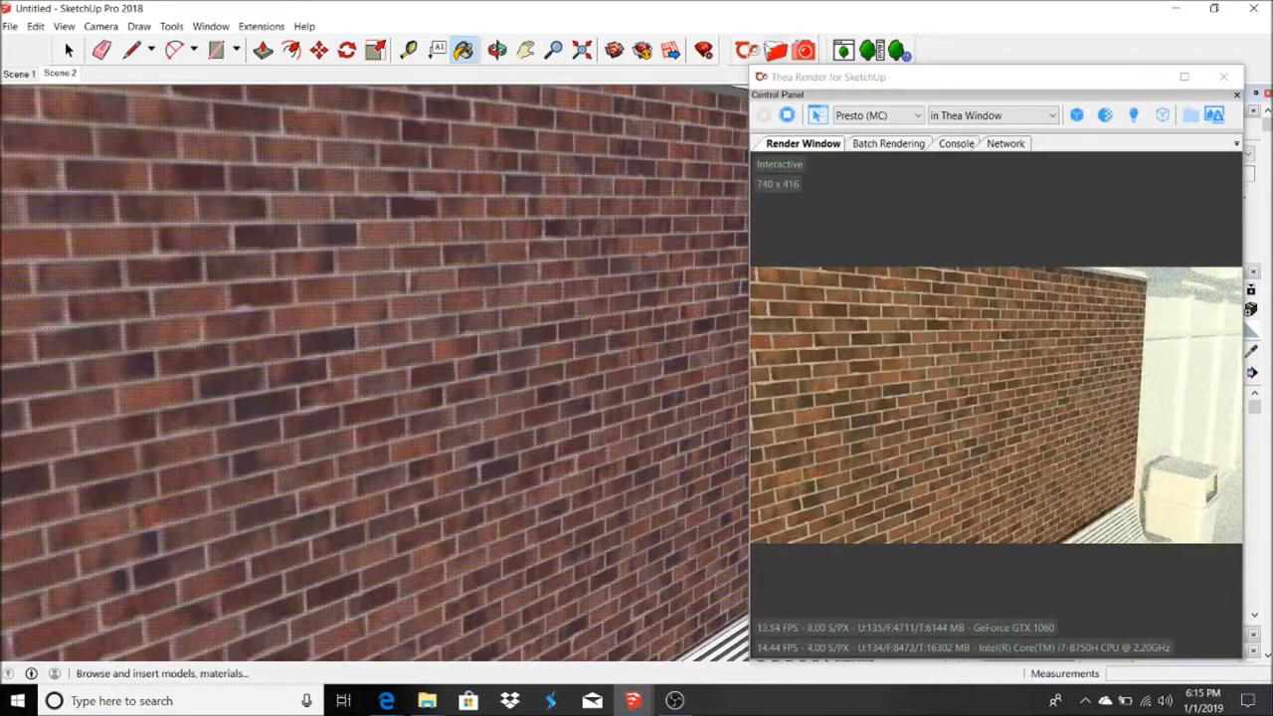
click(777, 51)
double_click(524, 203)
scroll(498, 239, up, 2)
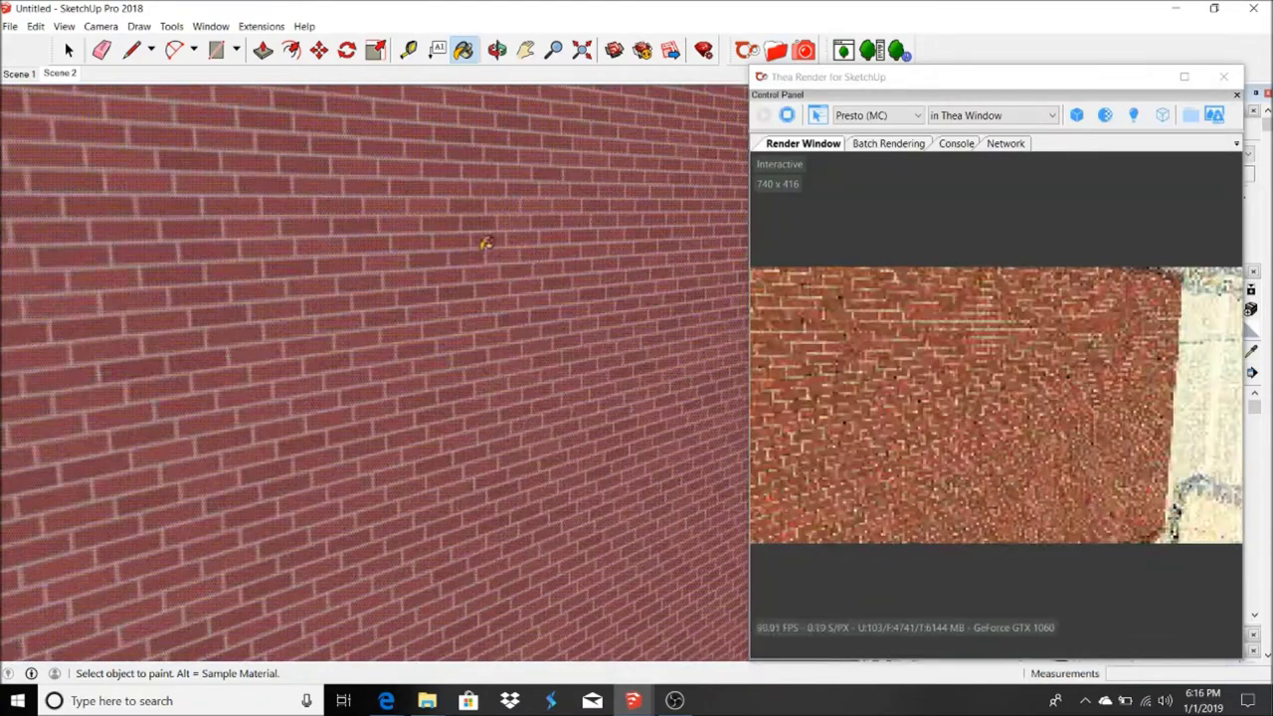
scroll(426, 113, up, 3)
- Paint the pier between the upper windows with the red brick
click(71, 75)
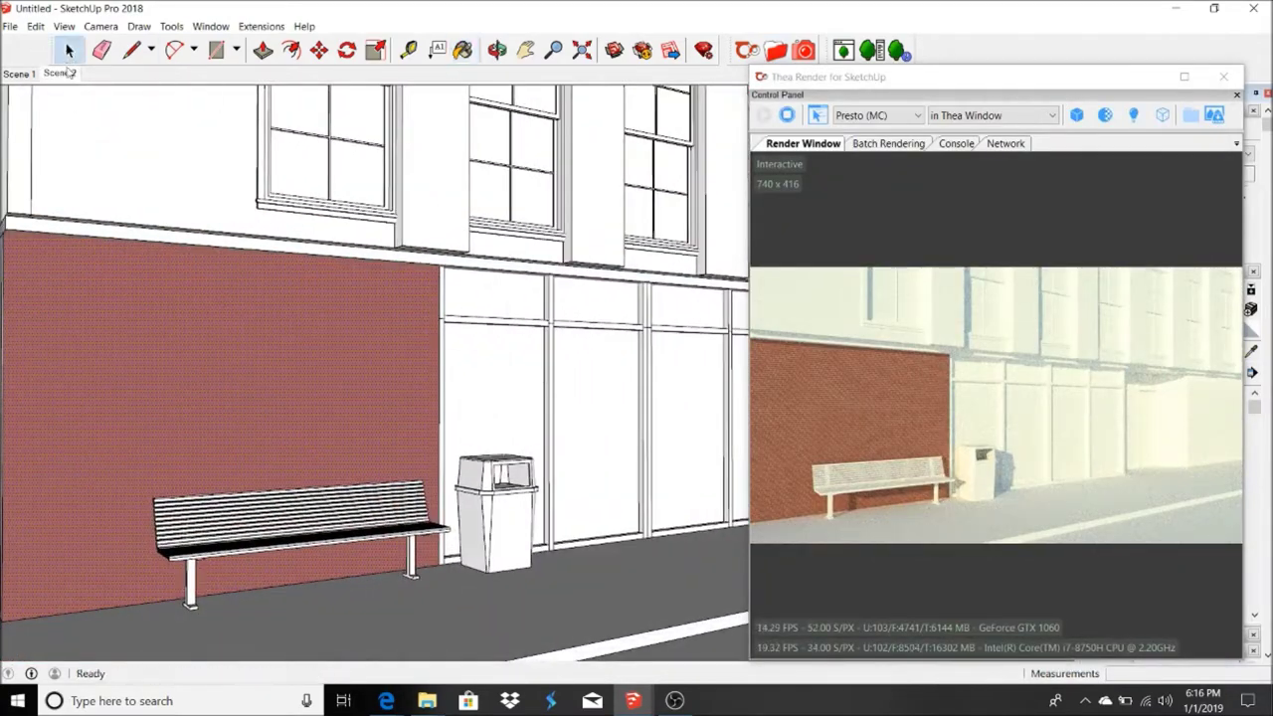
click(67, 66)
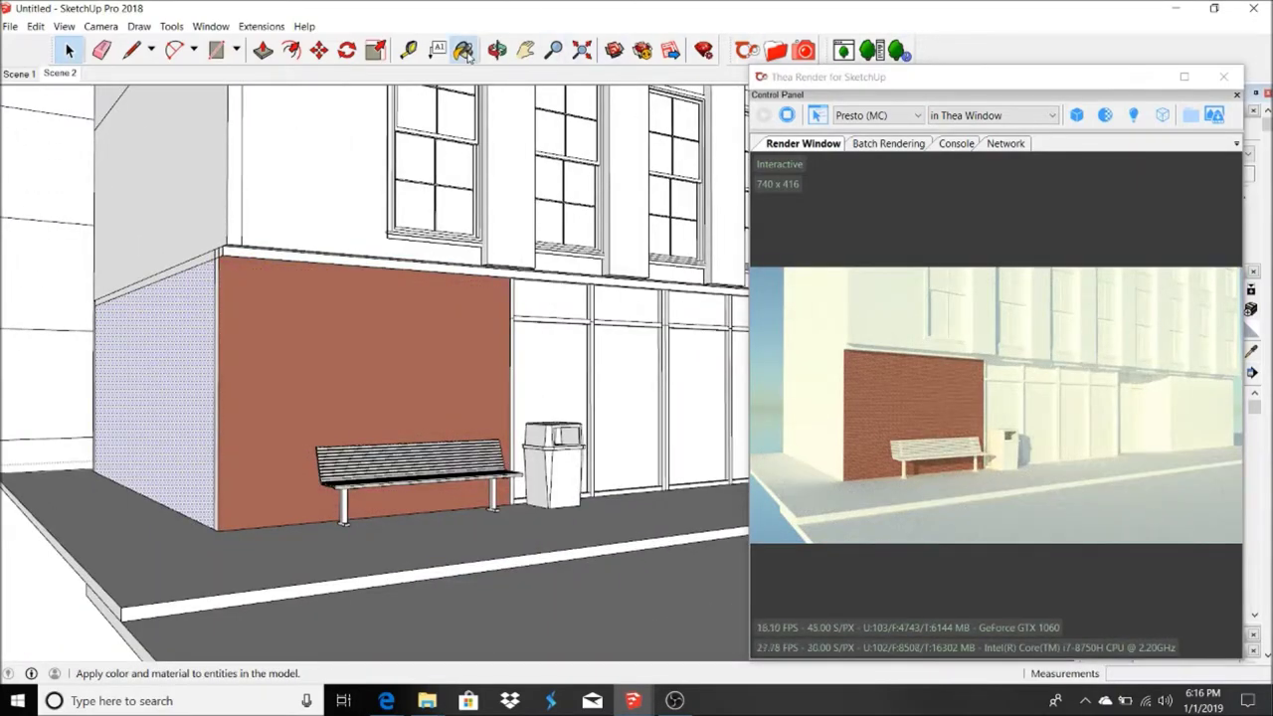
click(463, 50)
scroll(264, 227, up, 3)
scroll(162, 288, down, 5)
middle_drag(163, 287, 597, 341)
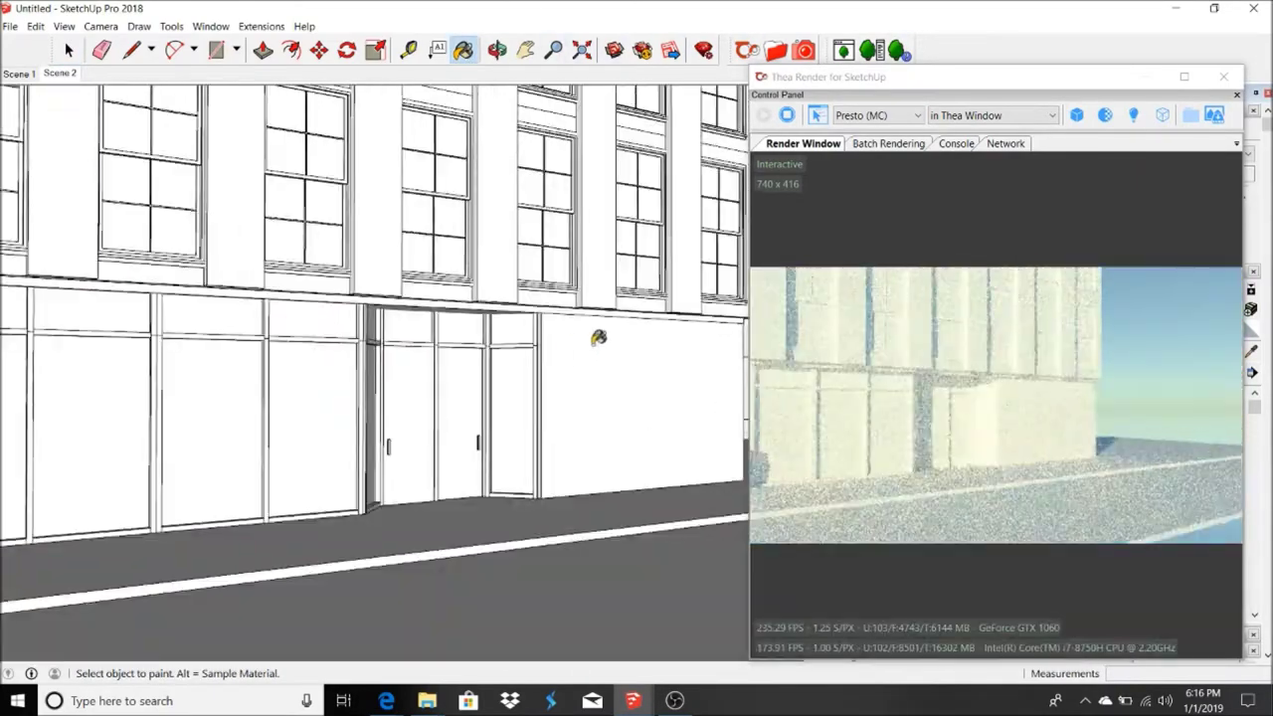
scroll(120, 208, down, 3)
scroll(602, 494, up, 6)
scroll(602, 494, down, 3)
scroll(683, 455, down, 2)
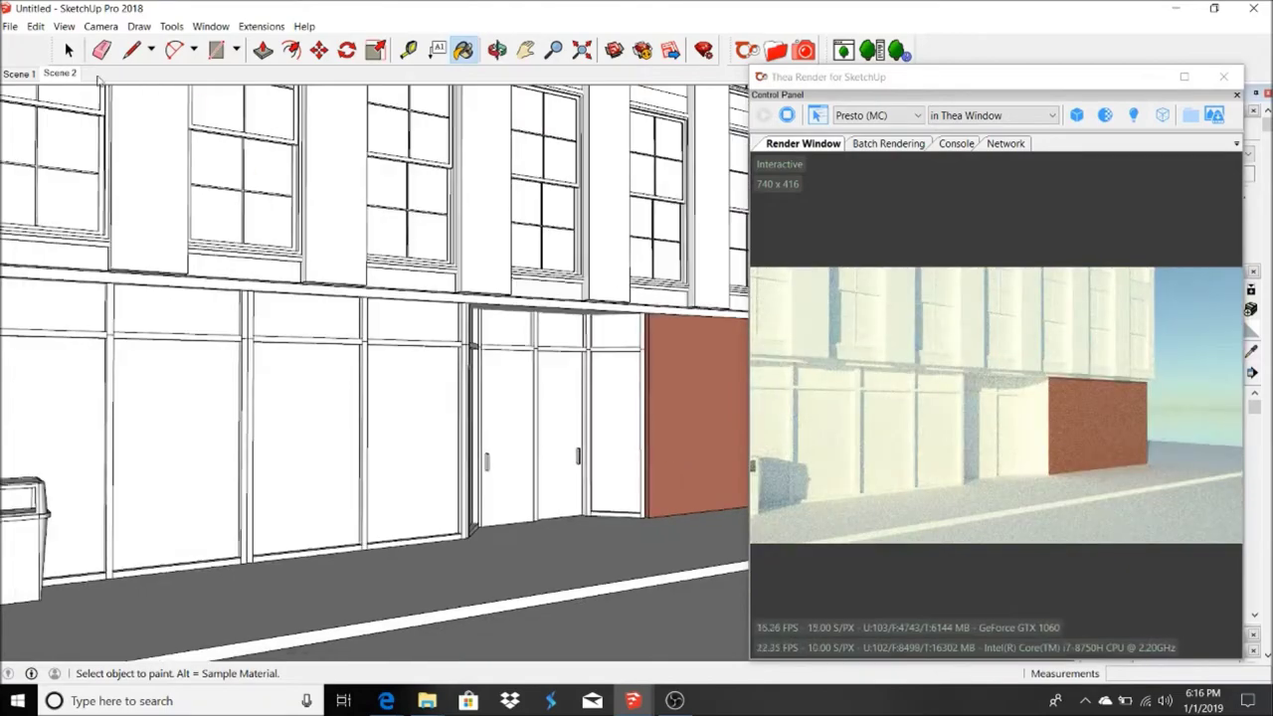
middle_drag(683, 454, 316, 247)
scroll(316, 247, up, 3)
scroll(563, 364, down, 3)
scroll(467, 199, up, 3)
click(467, 199)
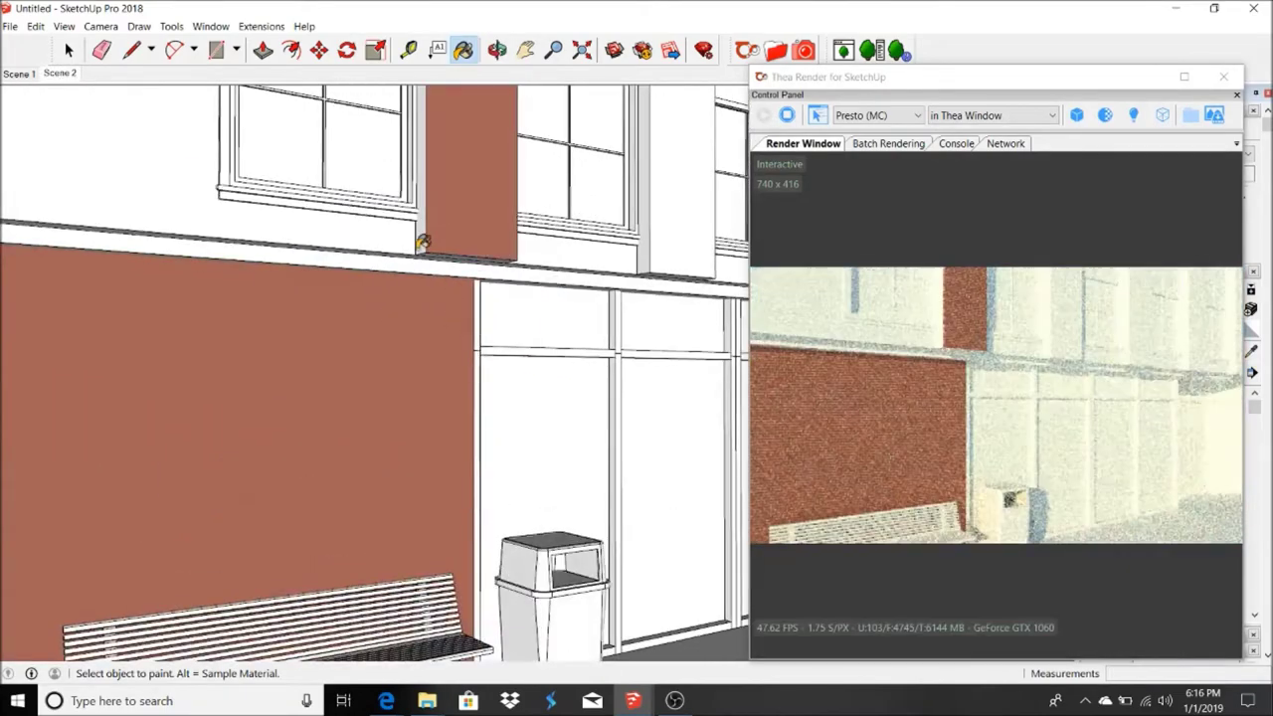
- Return to the street-level view with the Thea material library open
scroll(463, 236, up, 3)
scroll(552, 247, up, 2)
scroll(663, 270, down, 2)
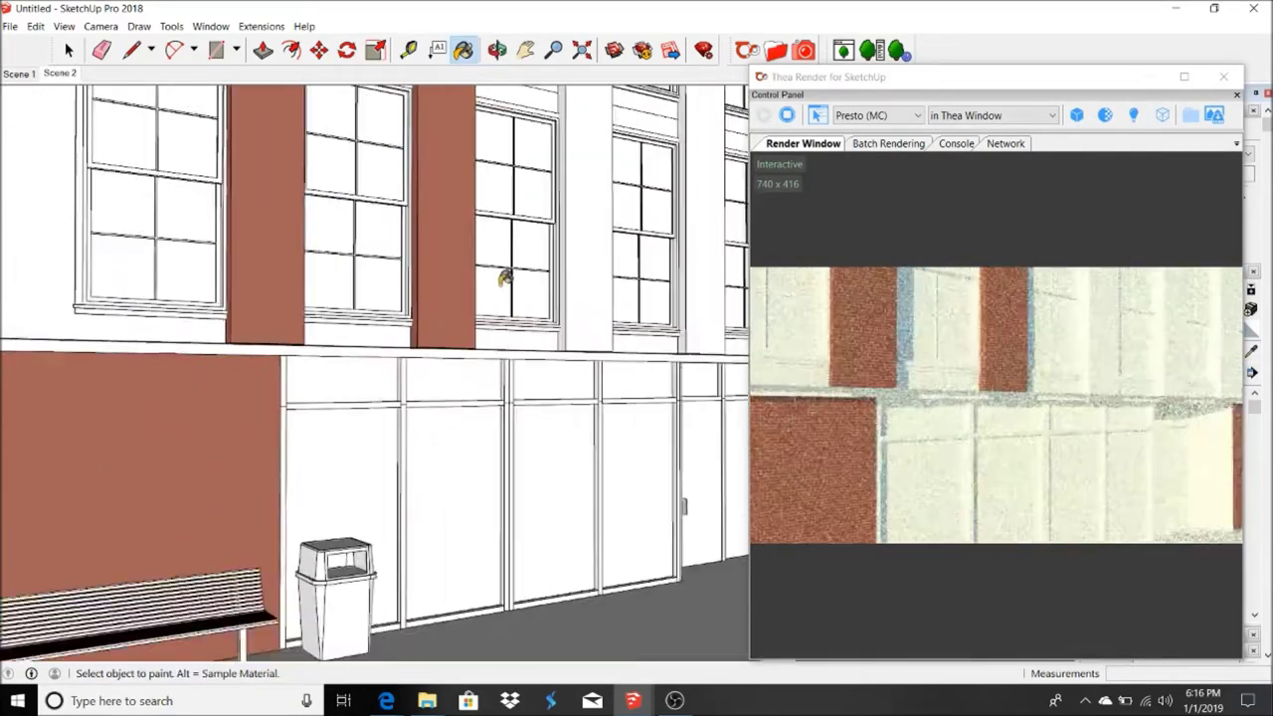
scroll(503, 276, down, 2)
scroll(391, 364, down, 2)
scroll(657, 319, up, 2)
scroll(676, 324, down, 2)
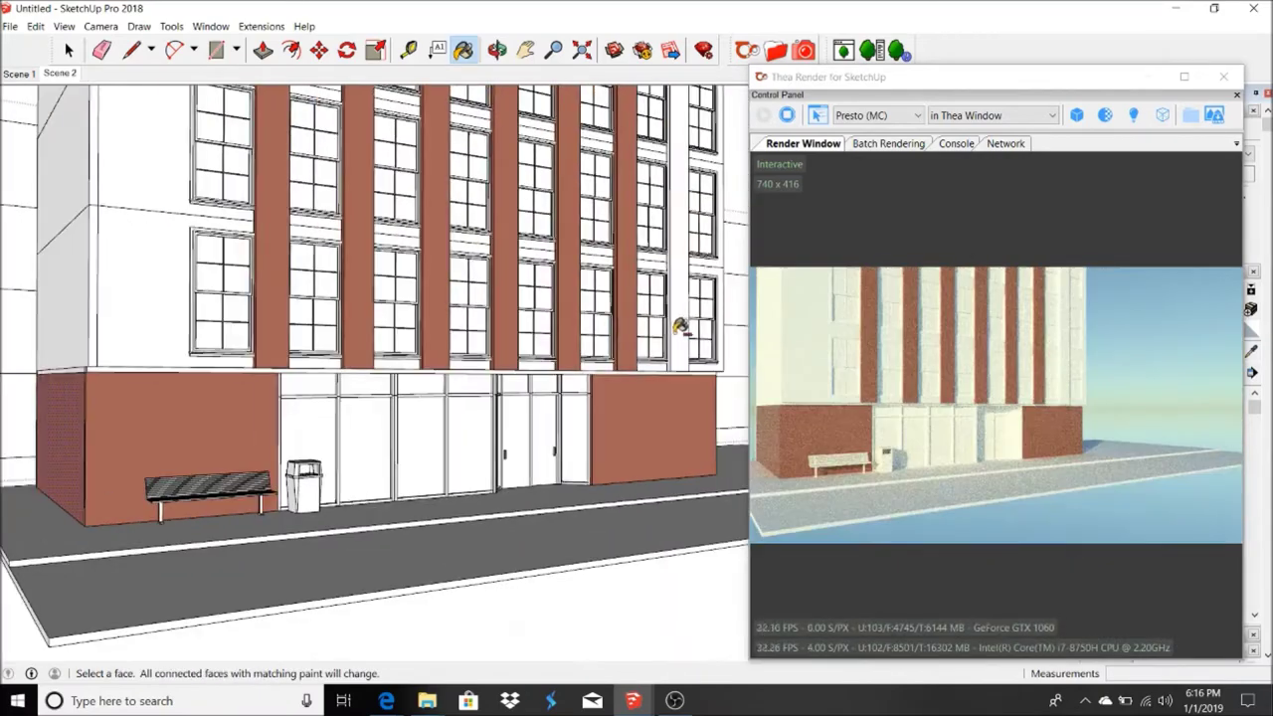
click(70, 75)
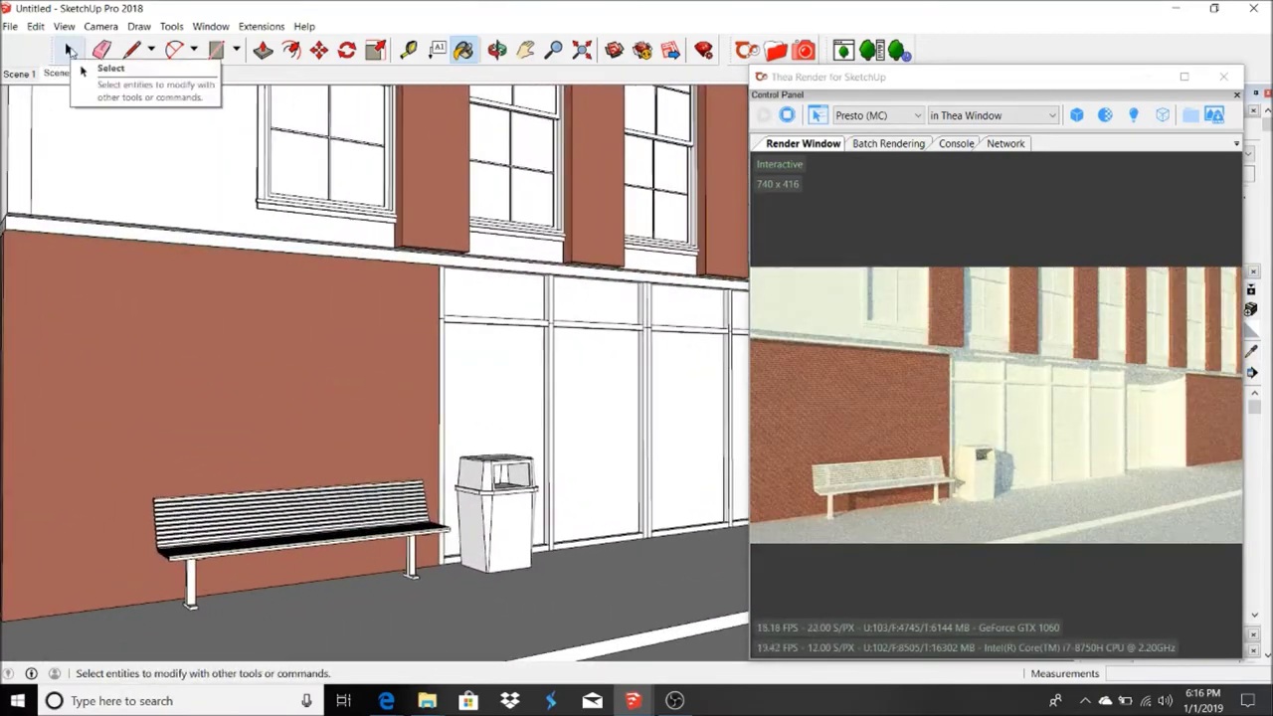
click(69, 50)
click(156, 123)
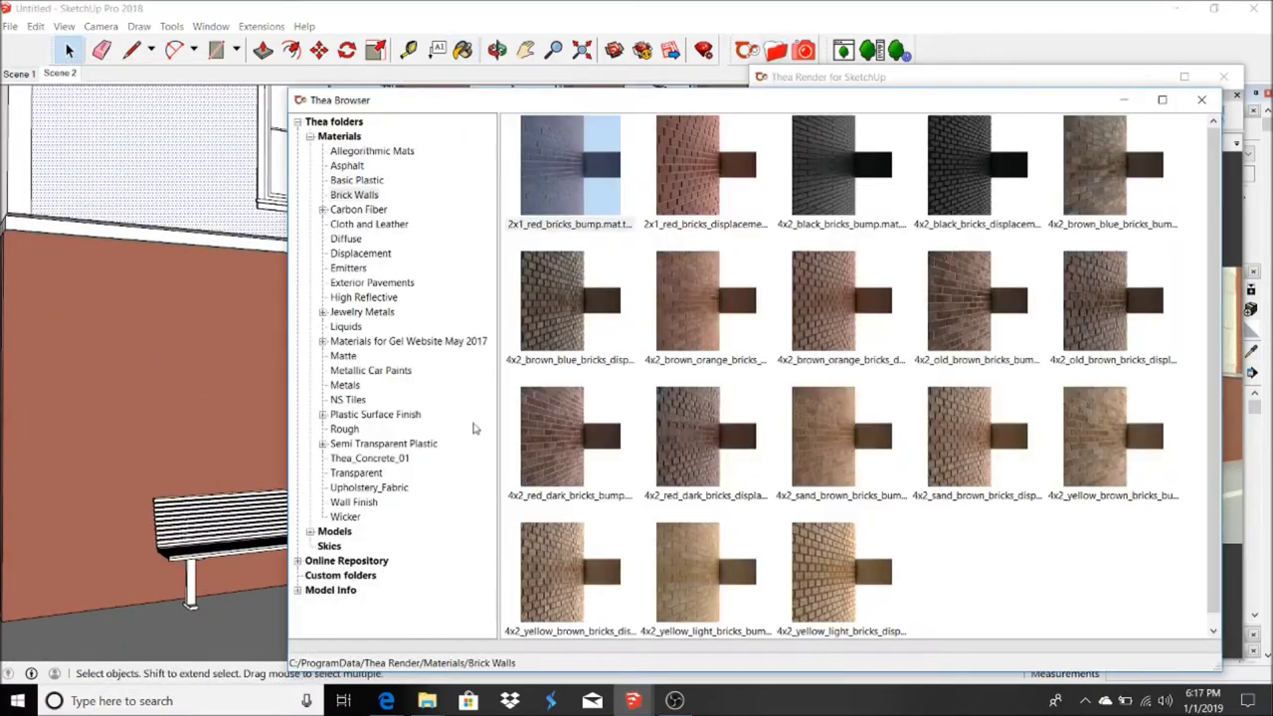
- Try a Thea_Concrete_01 material on the upper wall
click(369, 457)
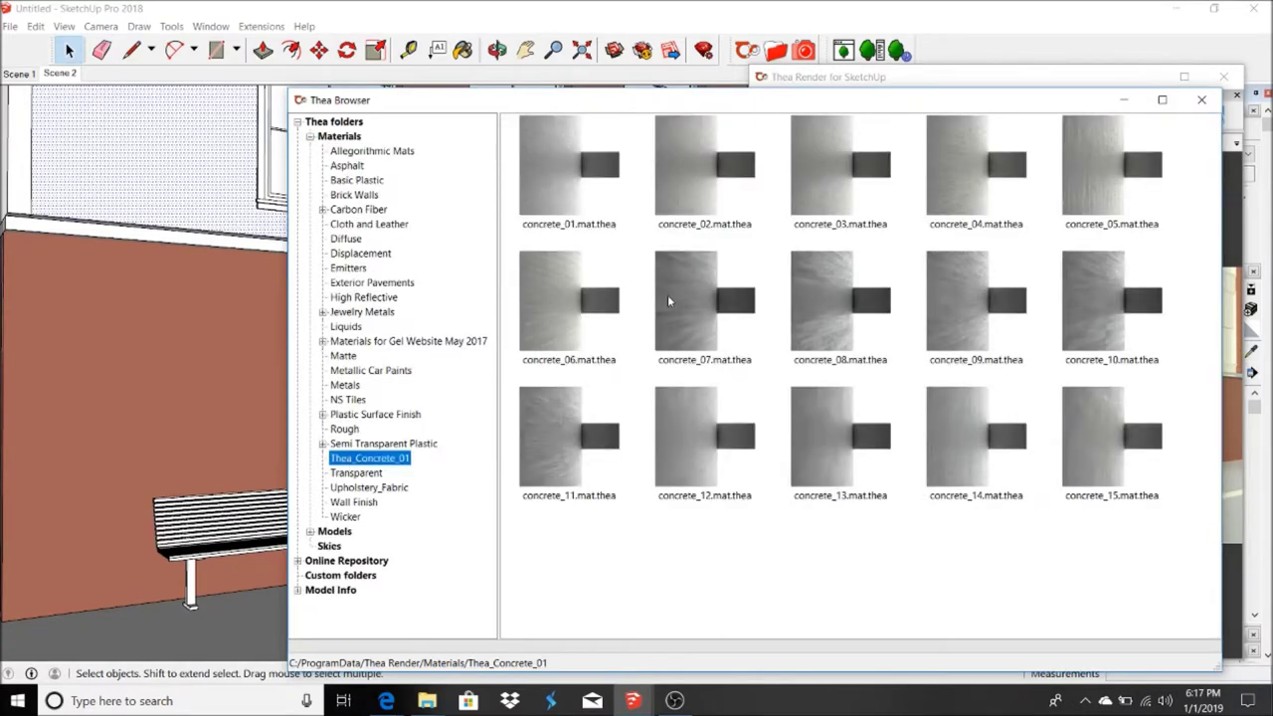
click(1121, 102)
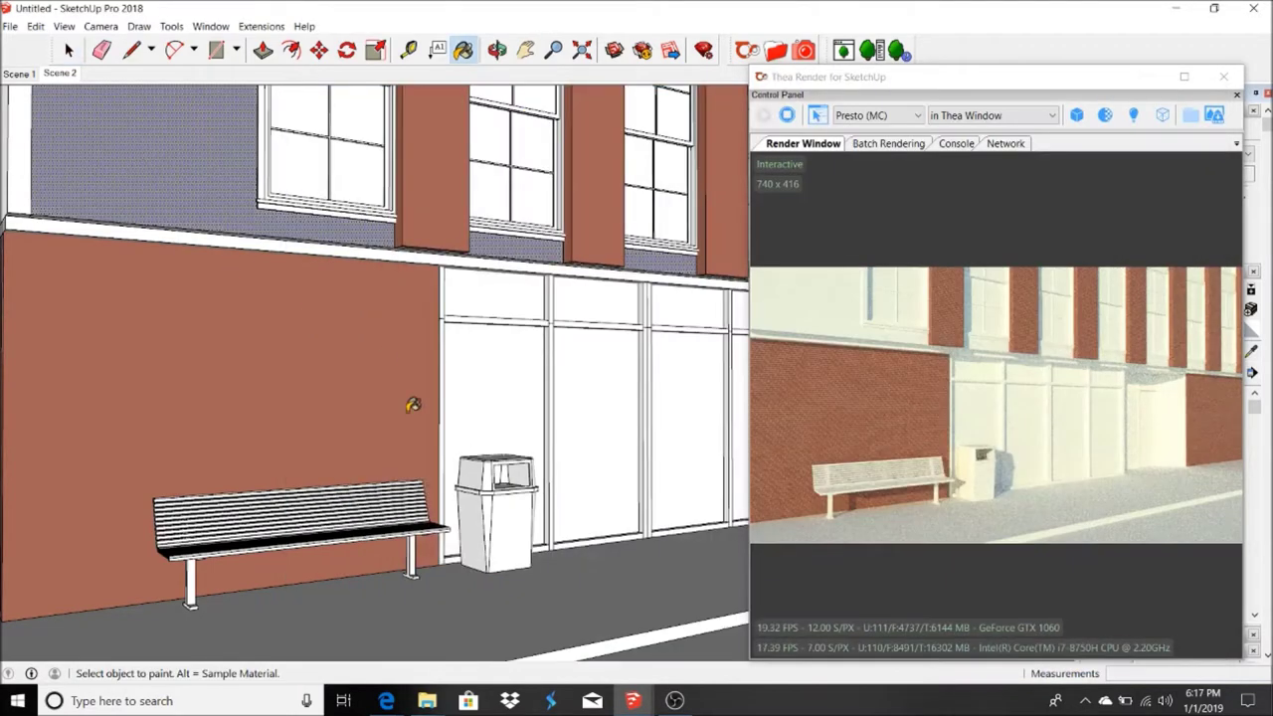
scroll(311, 170, up, 2)
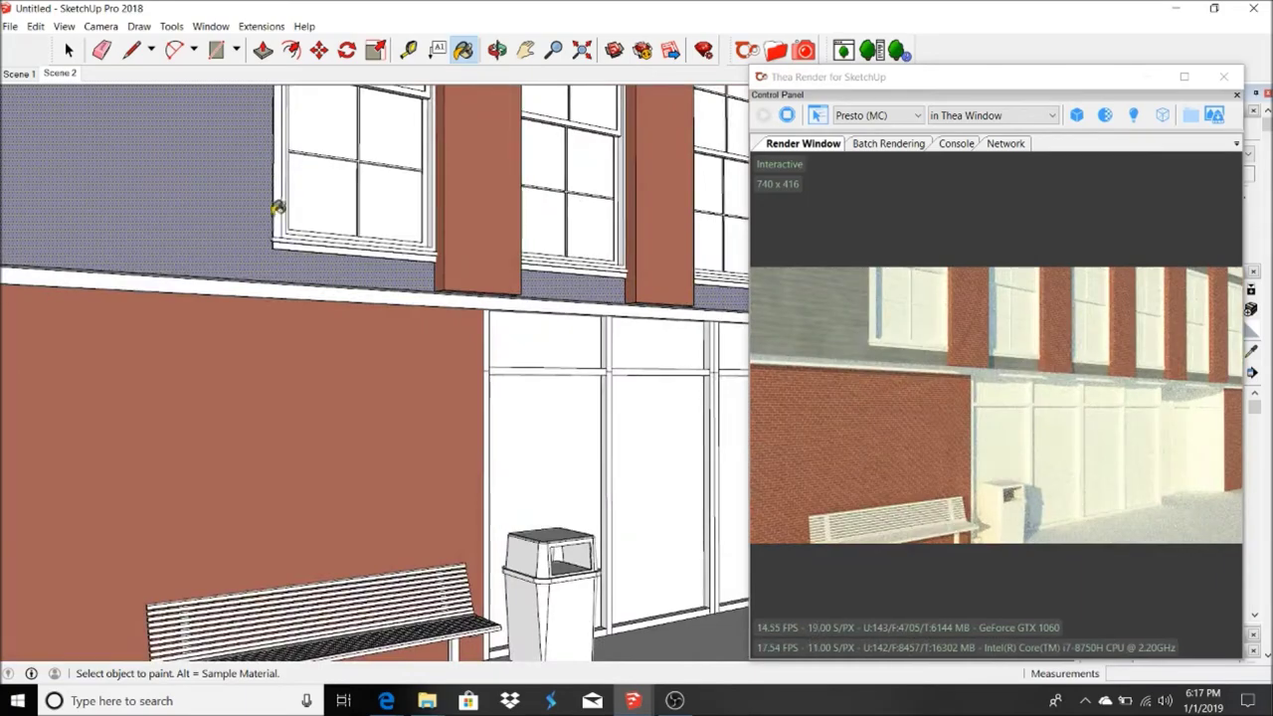
scroll(361, 307, up, 3)
middle_drag(384, 228, 247, 310)
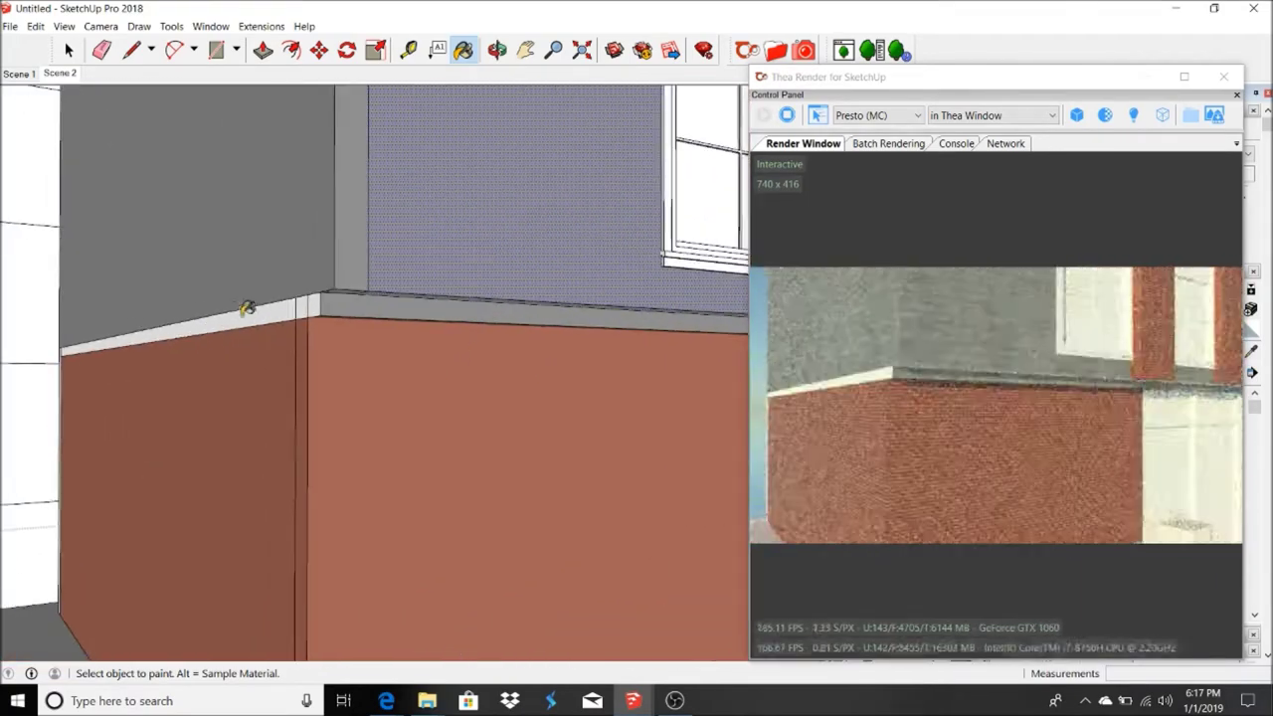
- Paint the upper wall and the left-edge strip with the sampled red brick
click(60, 73)
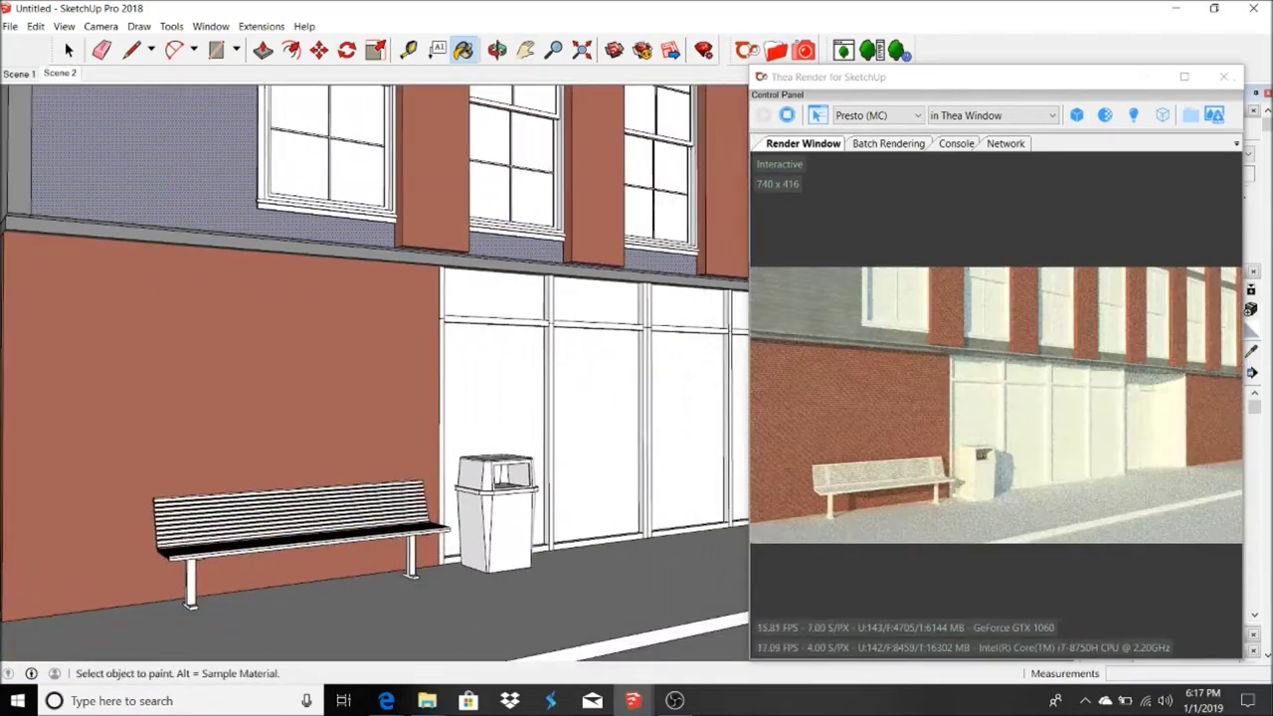
key(b)
click(120, 170)
click(8, 185)
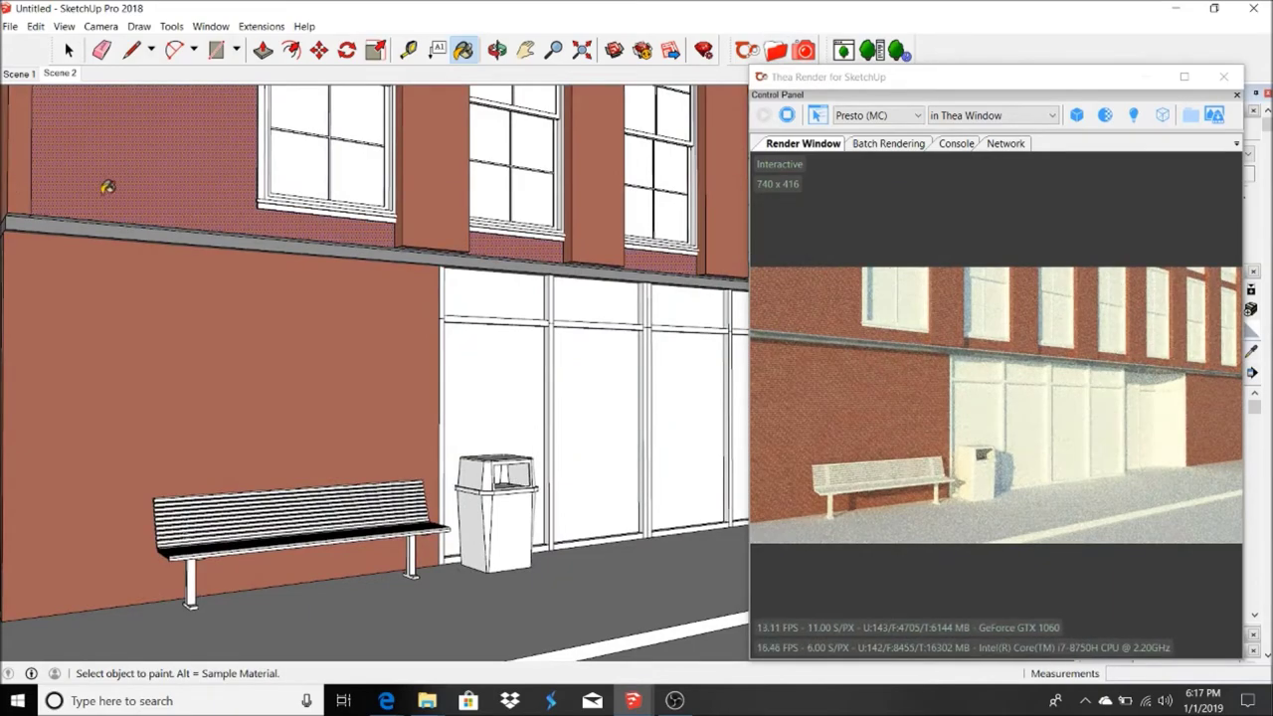
mouse_move(336, 229)
middle_down()
mouse_move(37, 208)
mouse_move(319, 219)
mouse_move(421, 364)
mouse_move(296, 359)
middle_up()
scroll(297, 358, down, 5)
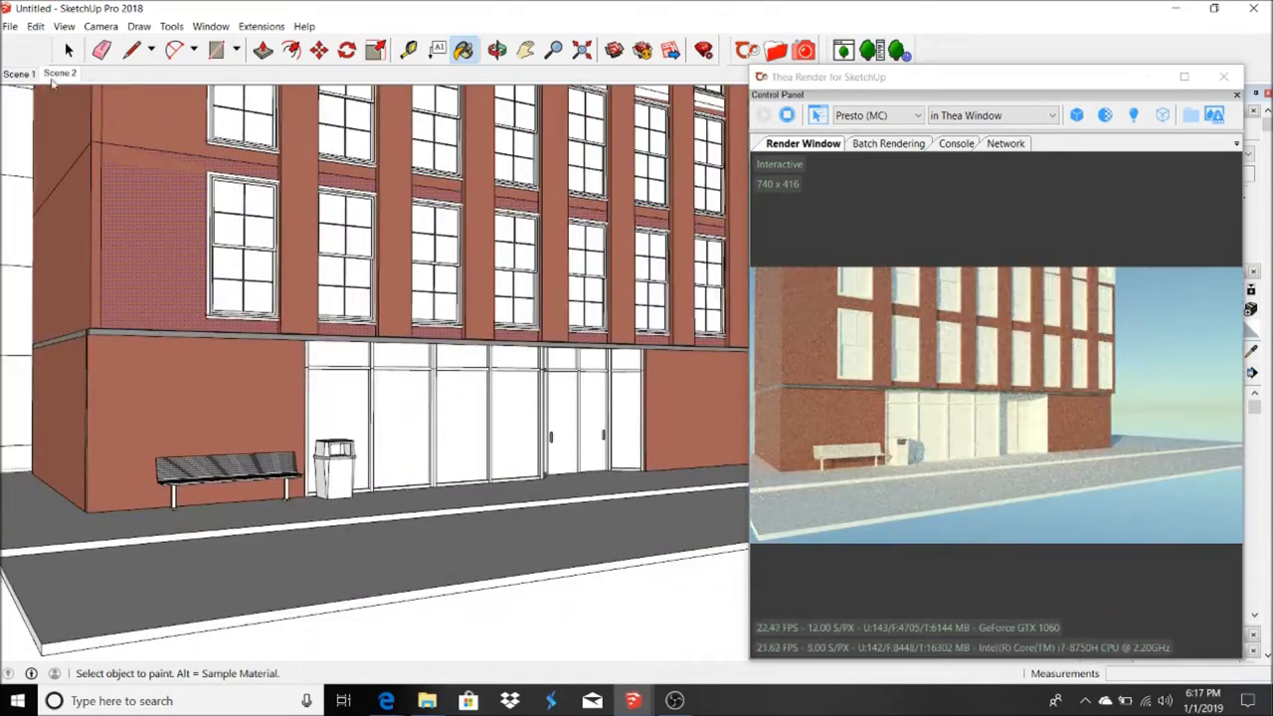
click(60, 72)
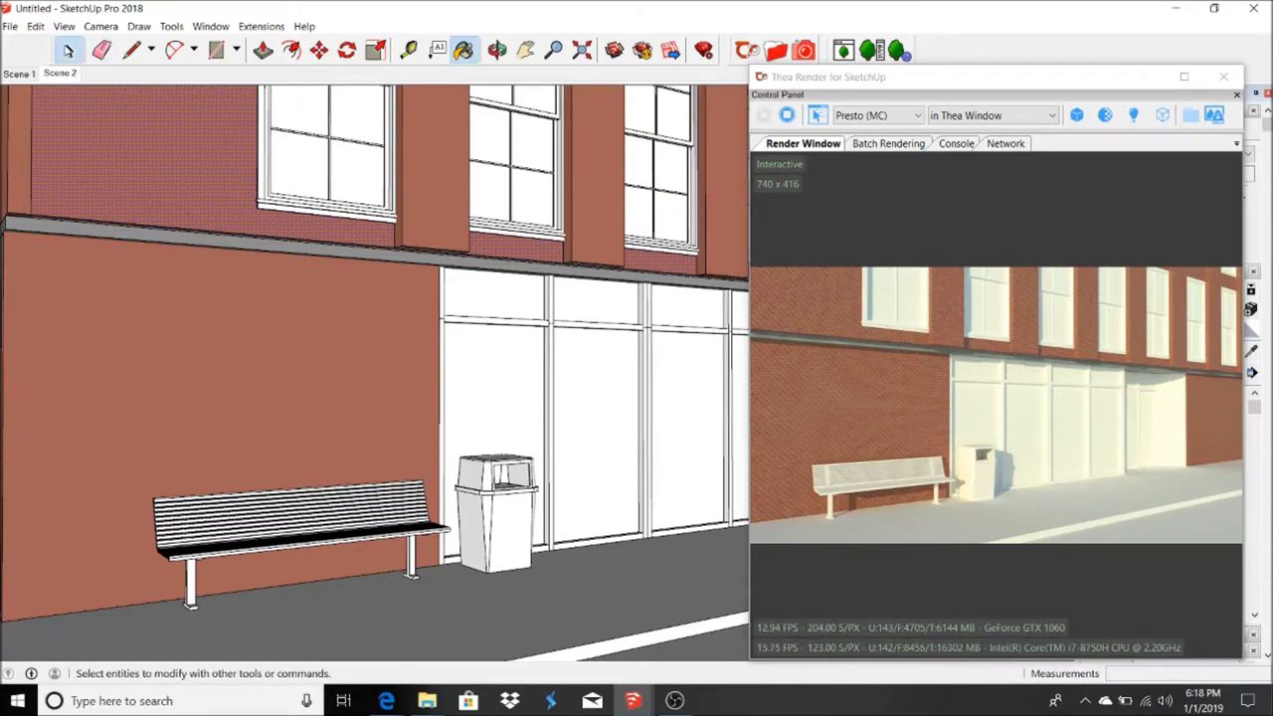
- Browse the Online Repository Stone materials from group 51-60 back to the first ten
scroll(164, 229, up, 3)
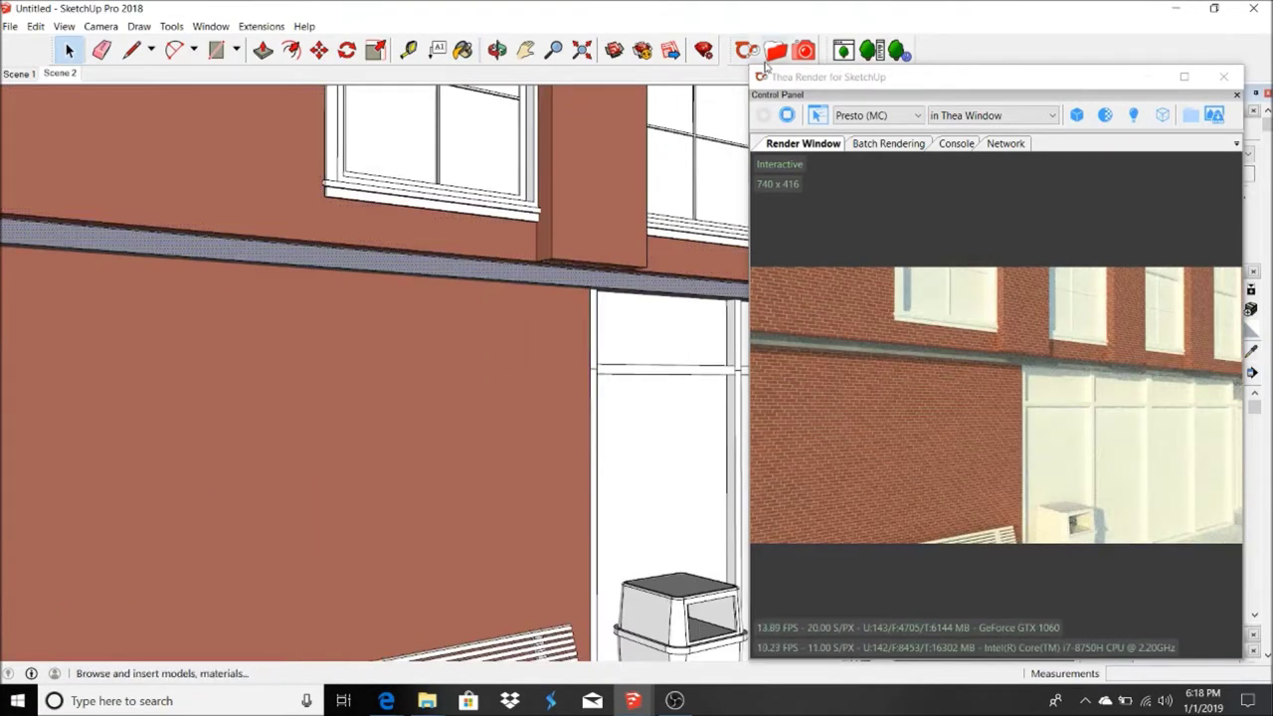
click(766, 60)
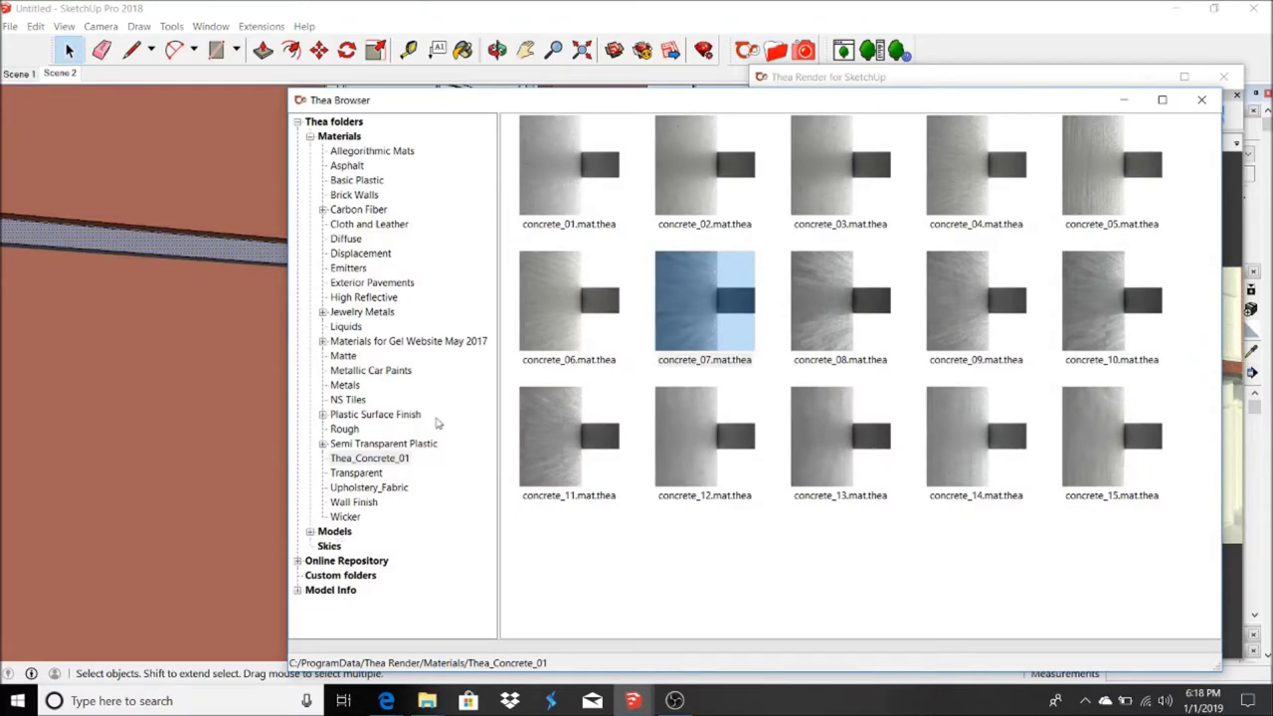
click(311, 137)
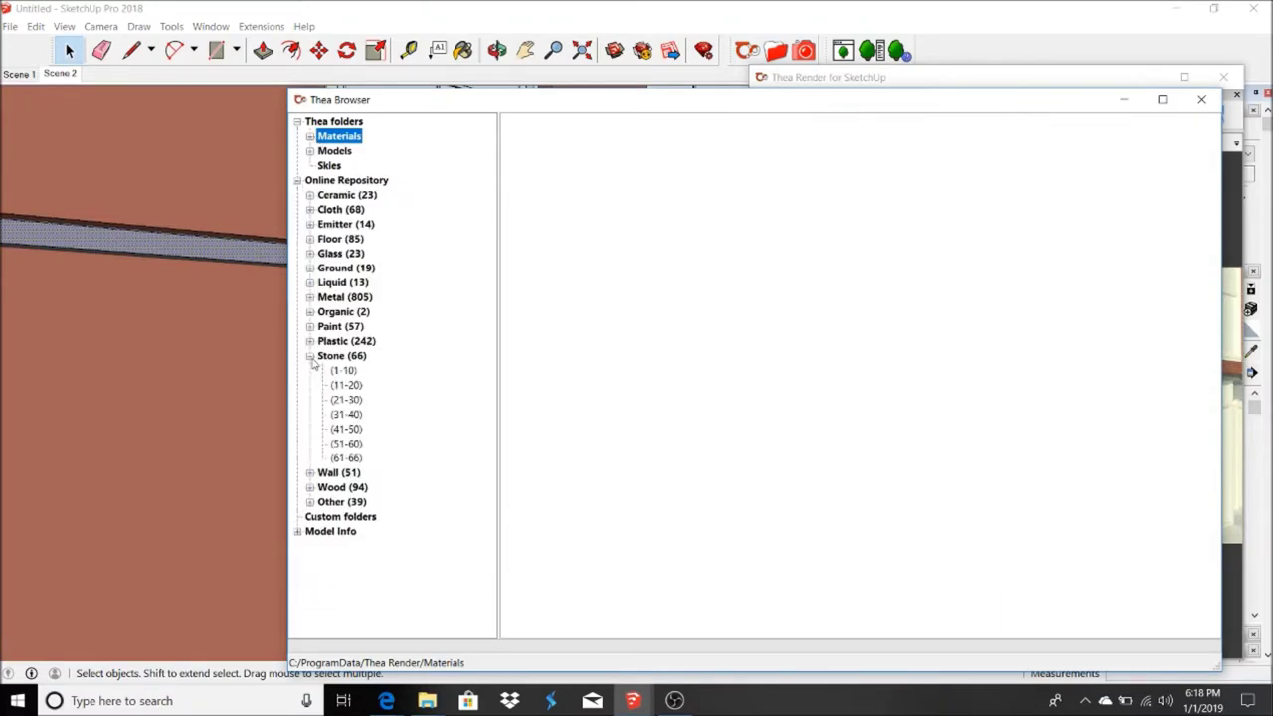
click(346, 443)
click(346, 429)
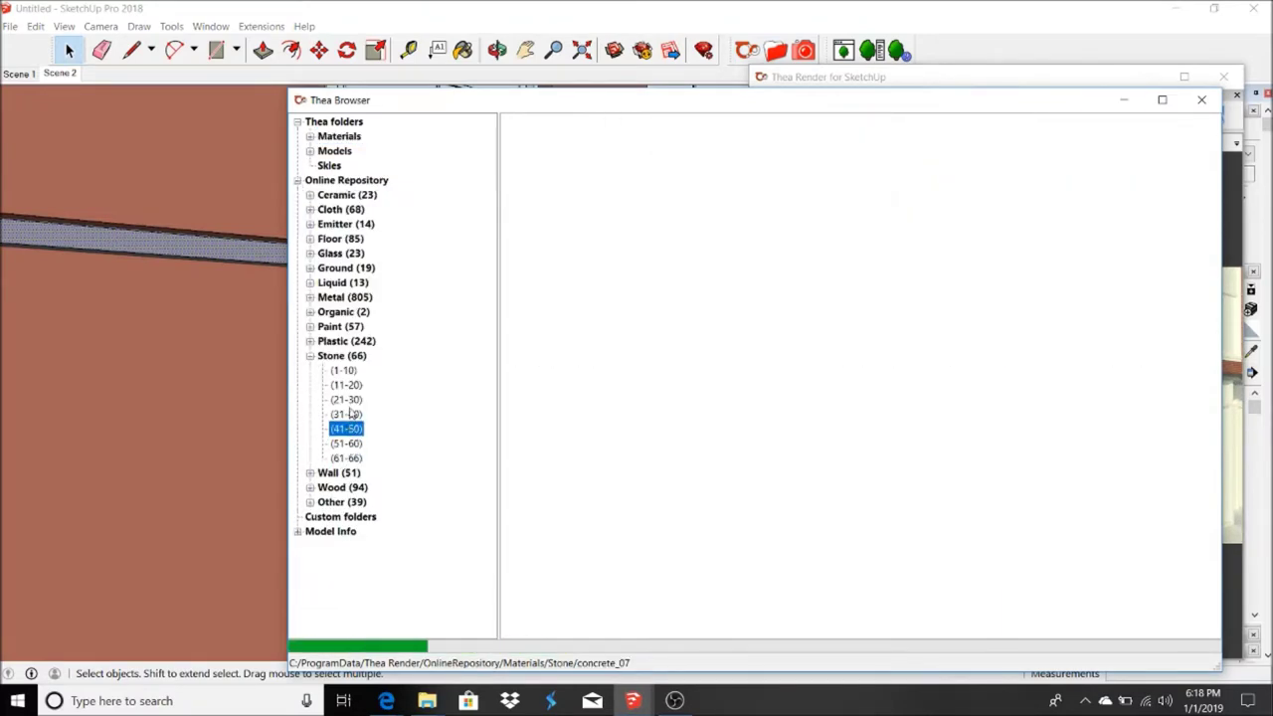
click(346, 414)
click(347, 399)
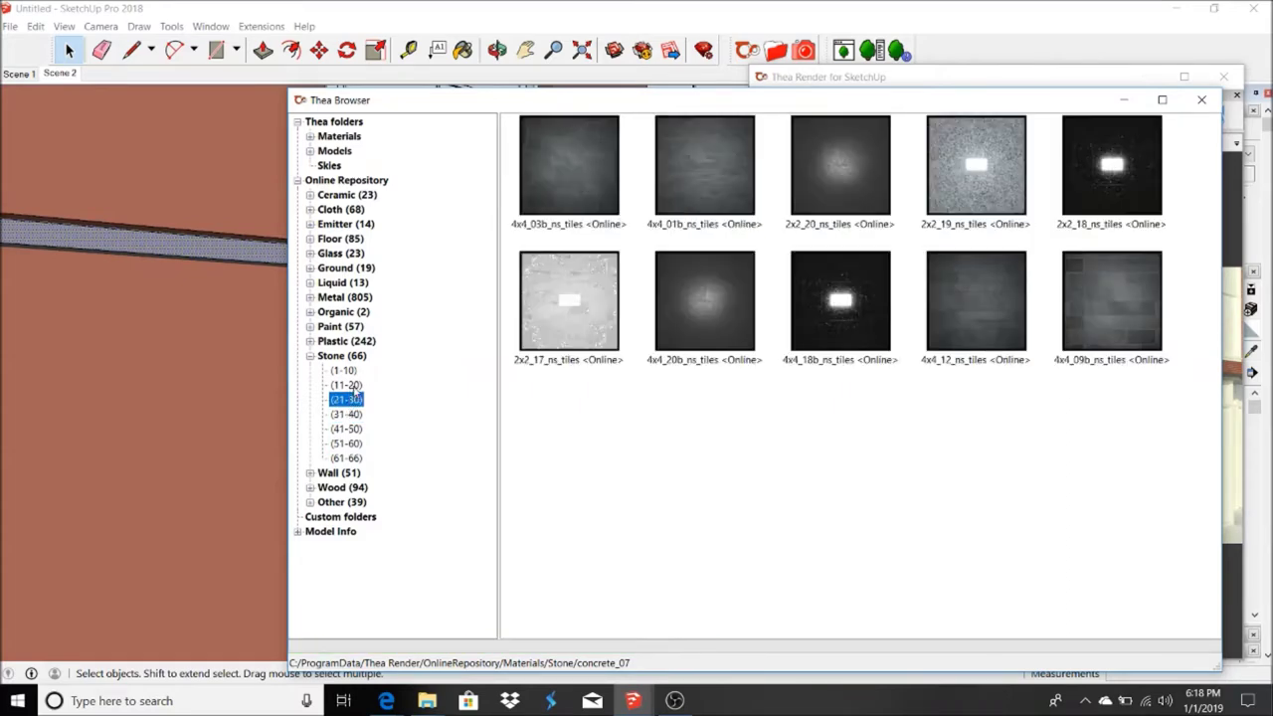
click(347, 385)
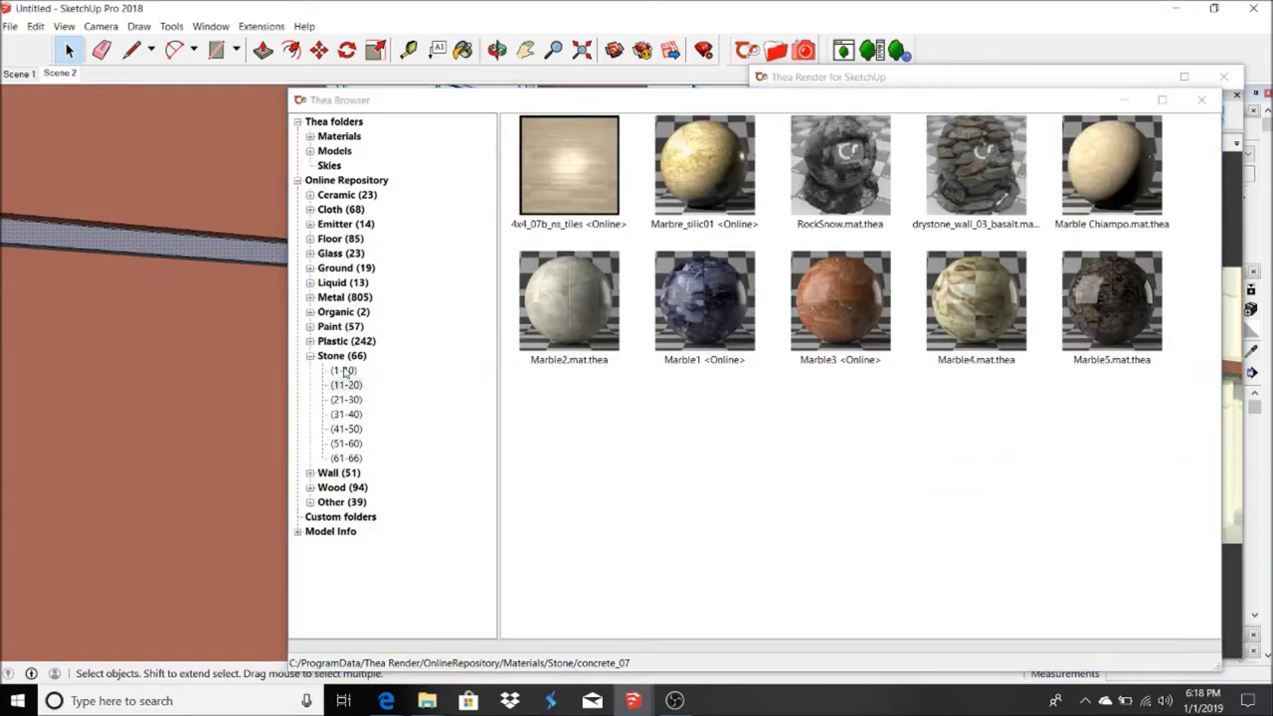
click(344, 371)
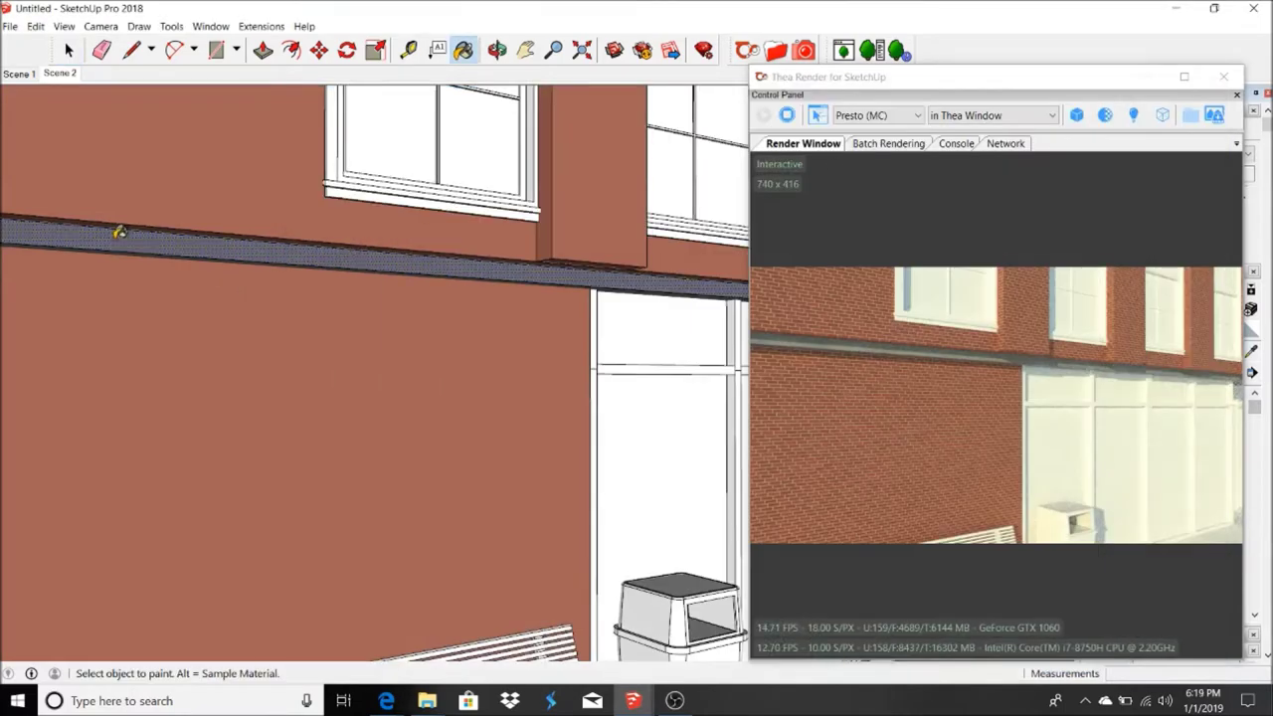
scroll(149, 234, up, 3)
scroll(182, 239, up, 2)
scroll(239, 262, down, 3)
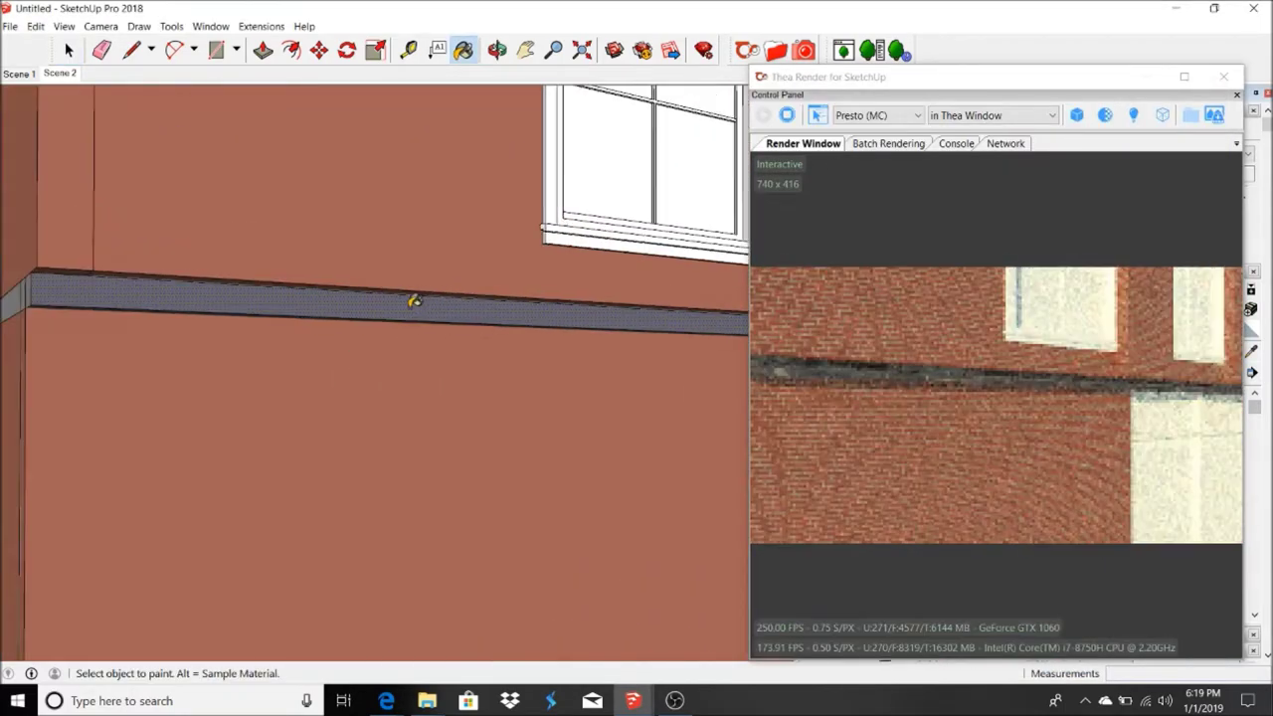
scroll(415, 302, down, 2)
scroll(184, 293, up, 2)
- Paint the band beneath the upper windows with drystone_wall_03_basalt
click(60, 73)
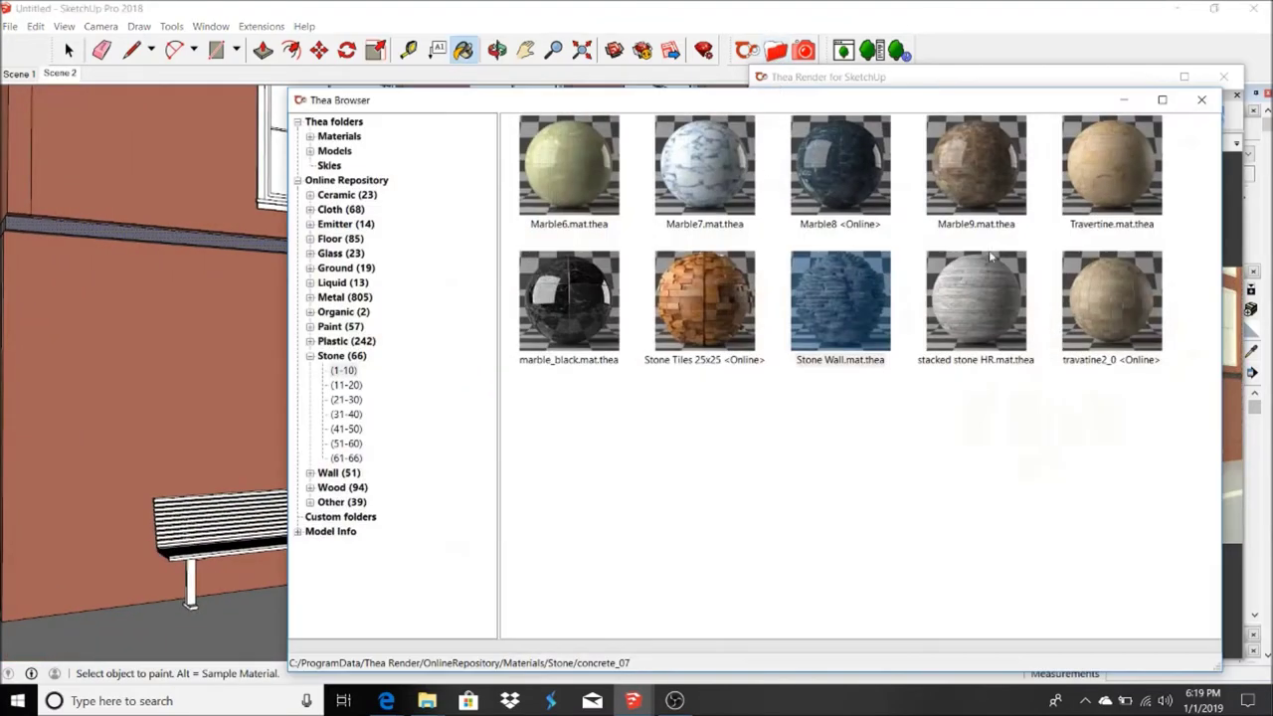
click(347, 385)
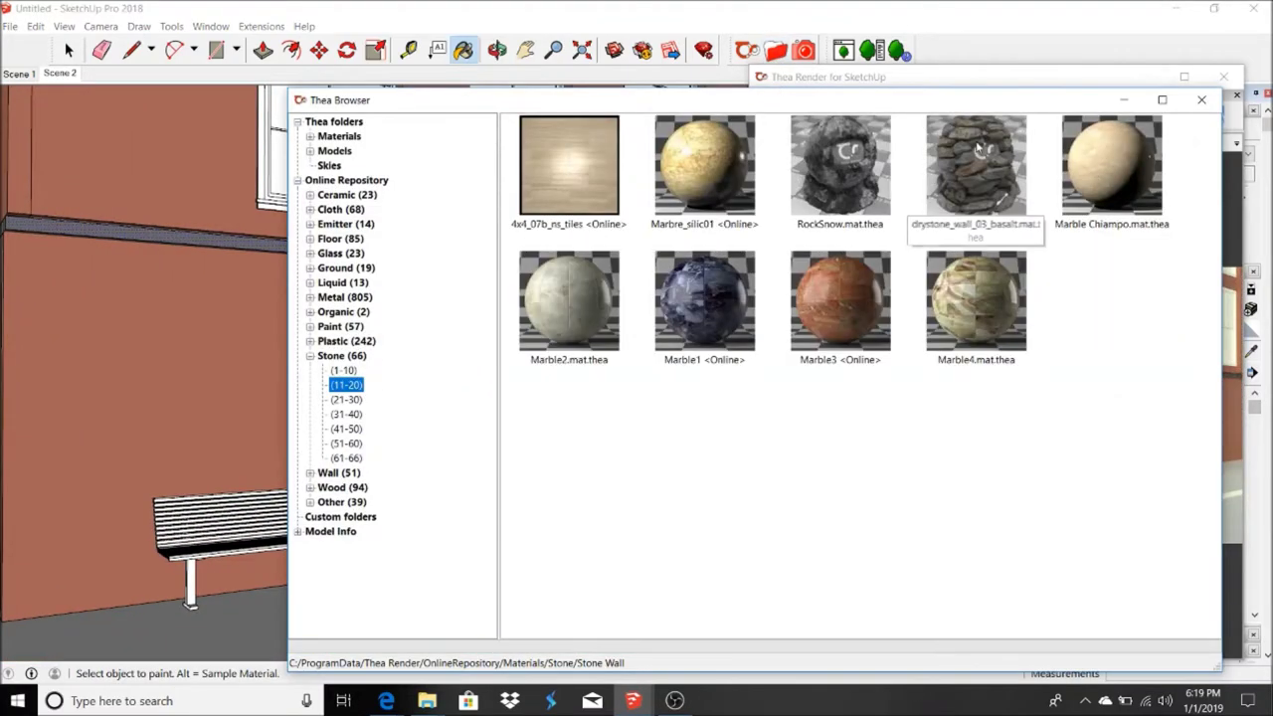
double_click(978, 125)
scroll(154, 230, up, 2)
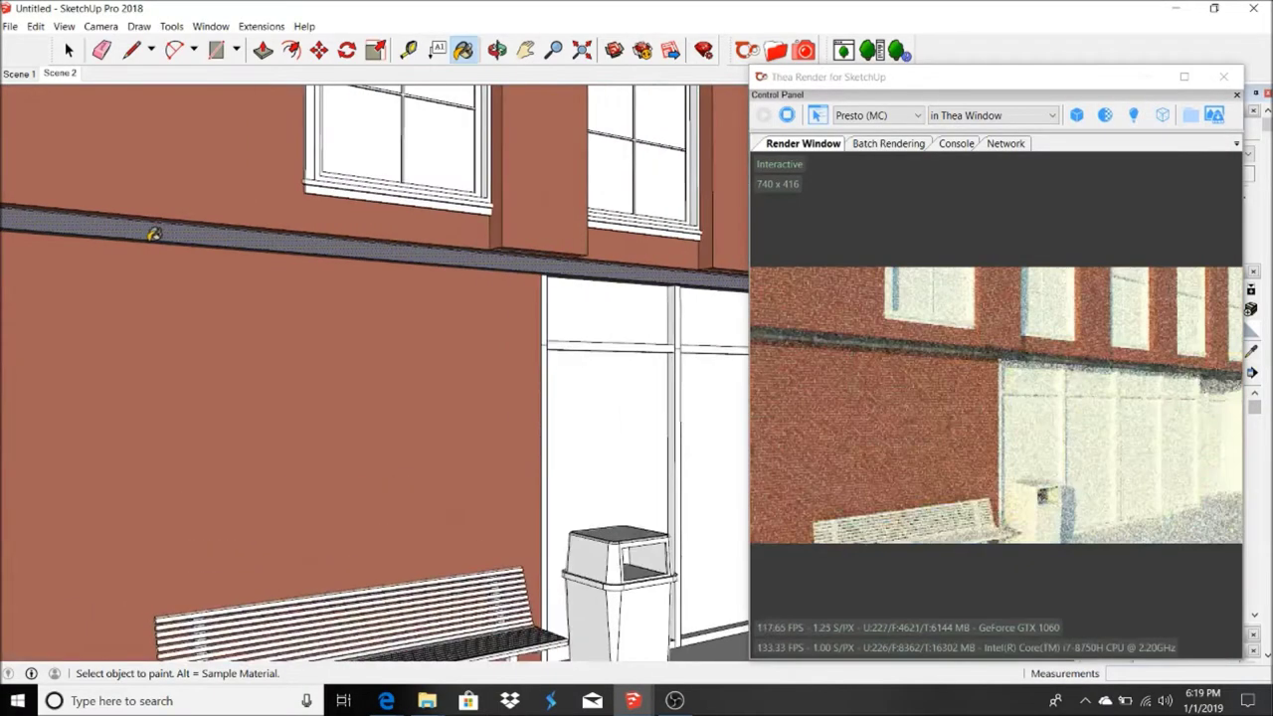
scroll(210, 210, up, 2)
scroll(213, 229, up, 2)
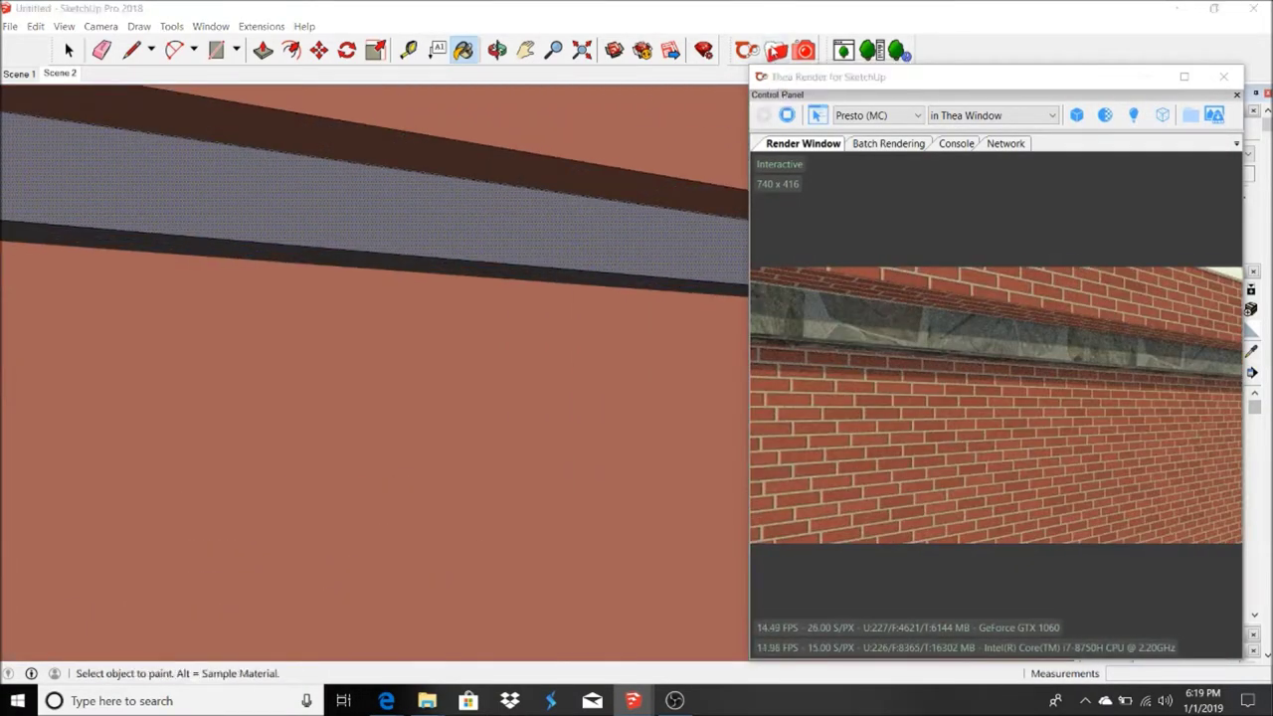
- Look through stone materials 21-30 without choosing, then return to the storefront view
click(776, 50)
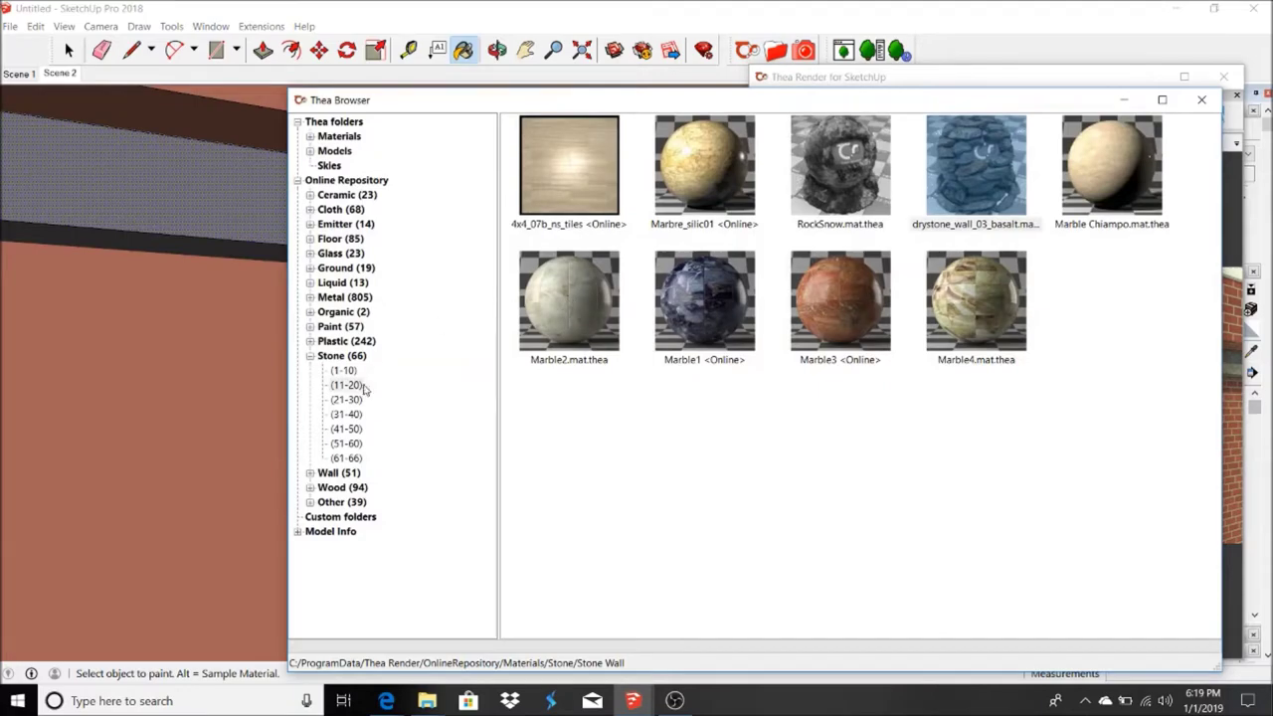
click(347, 399)
click(1192, 110)
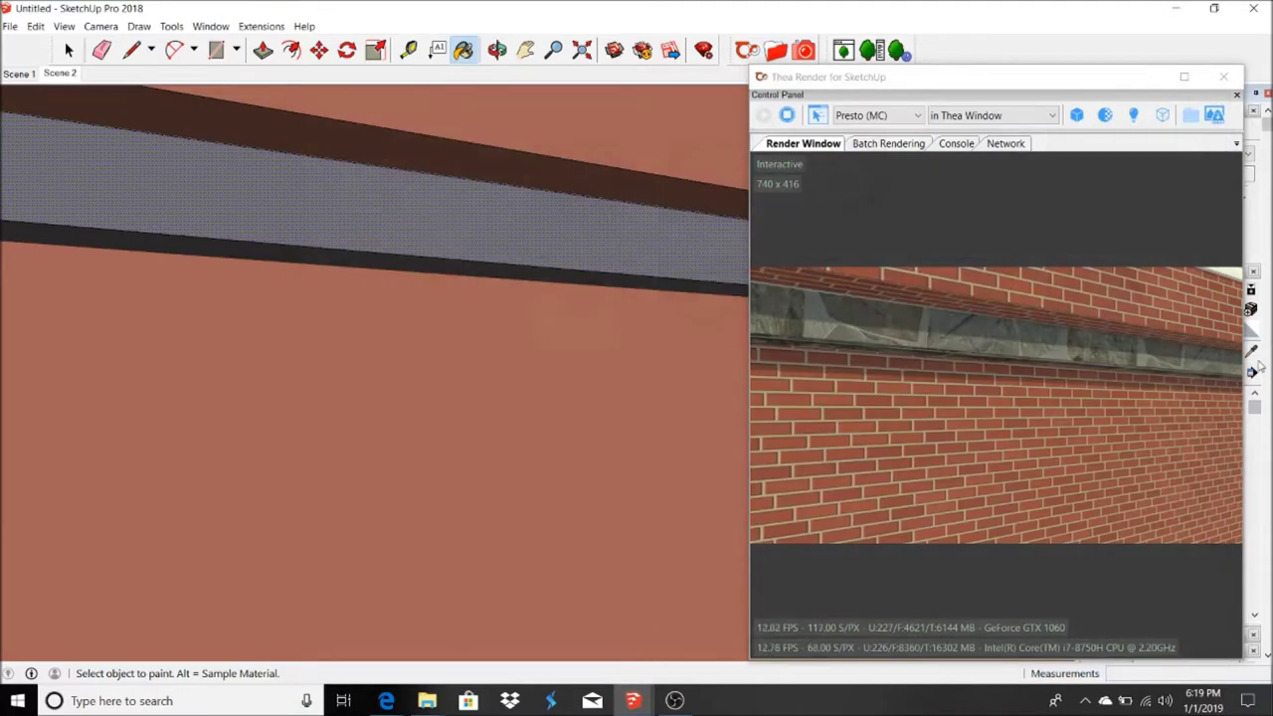
scroll(446, 263, down, 5)
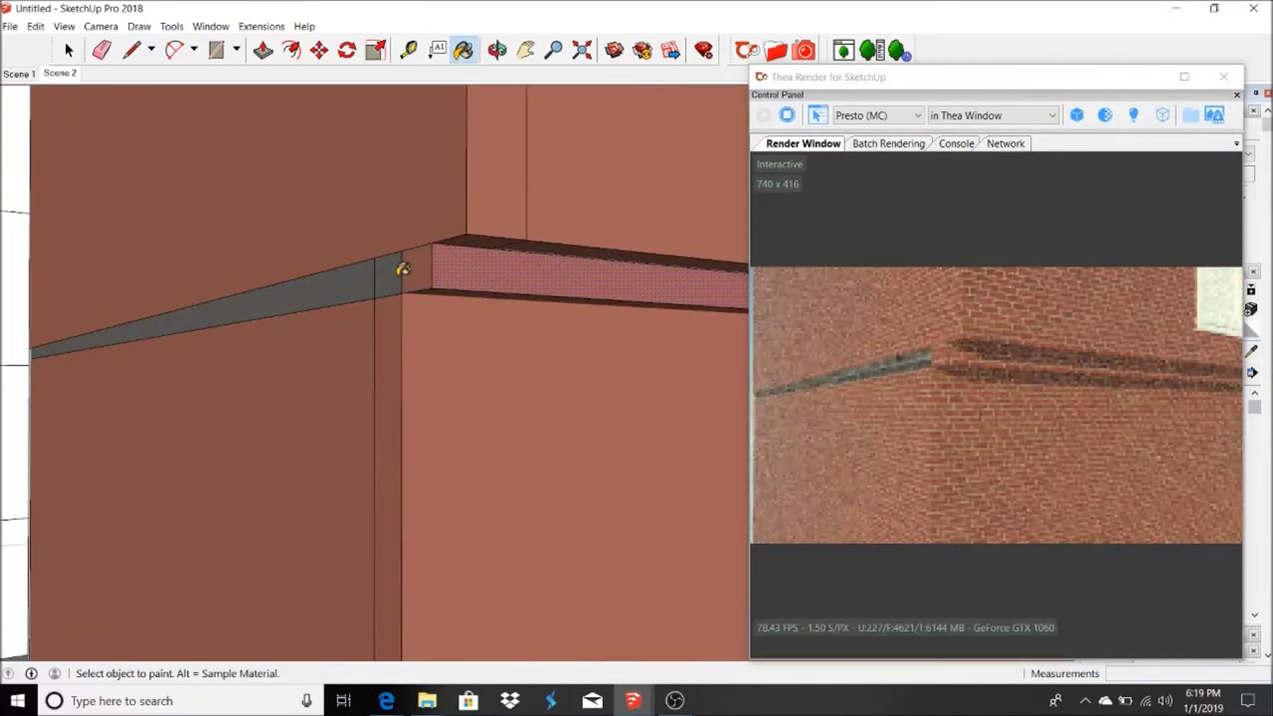
click(62, 74)
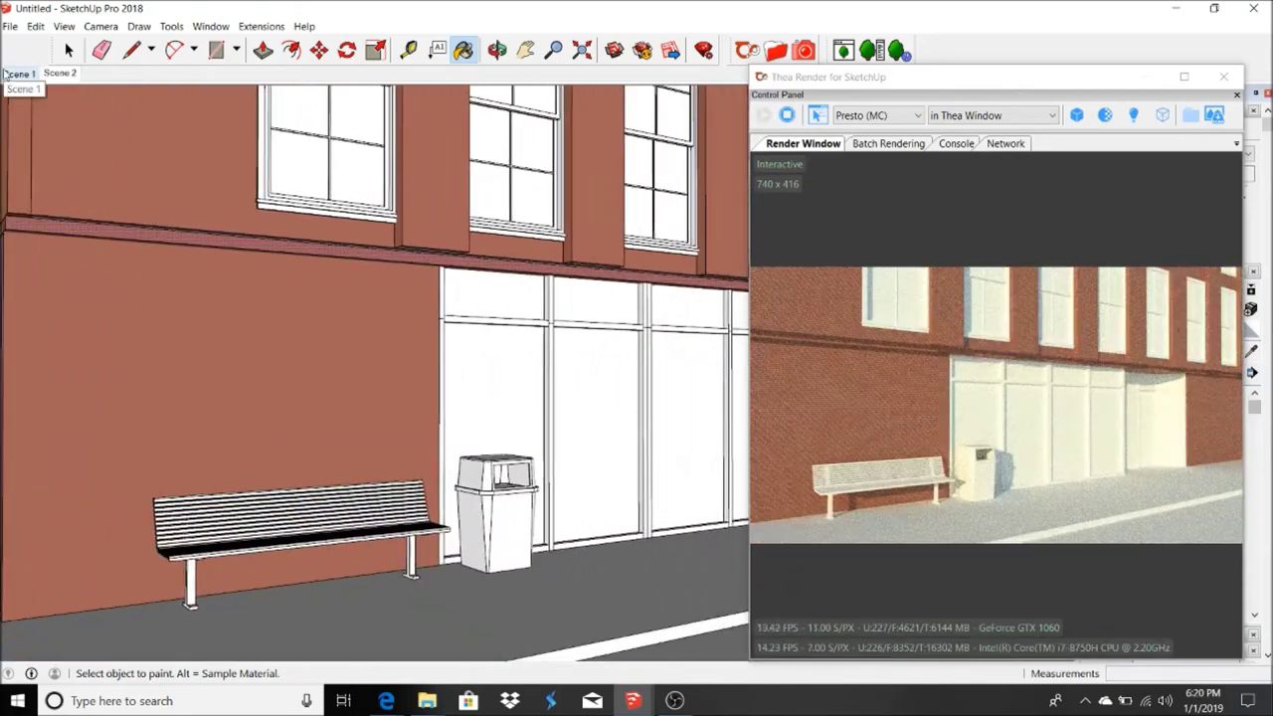
- Paint the upper frame piece and lower vertical mullion with Galvanized 01 metal
scroll(540, 321, up, 2)
scroll(358, 248, up, 3)
scroll(360, 248, up, 2)
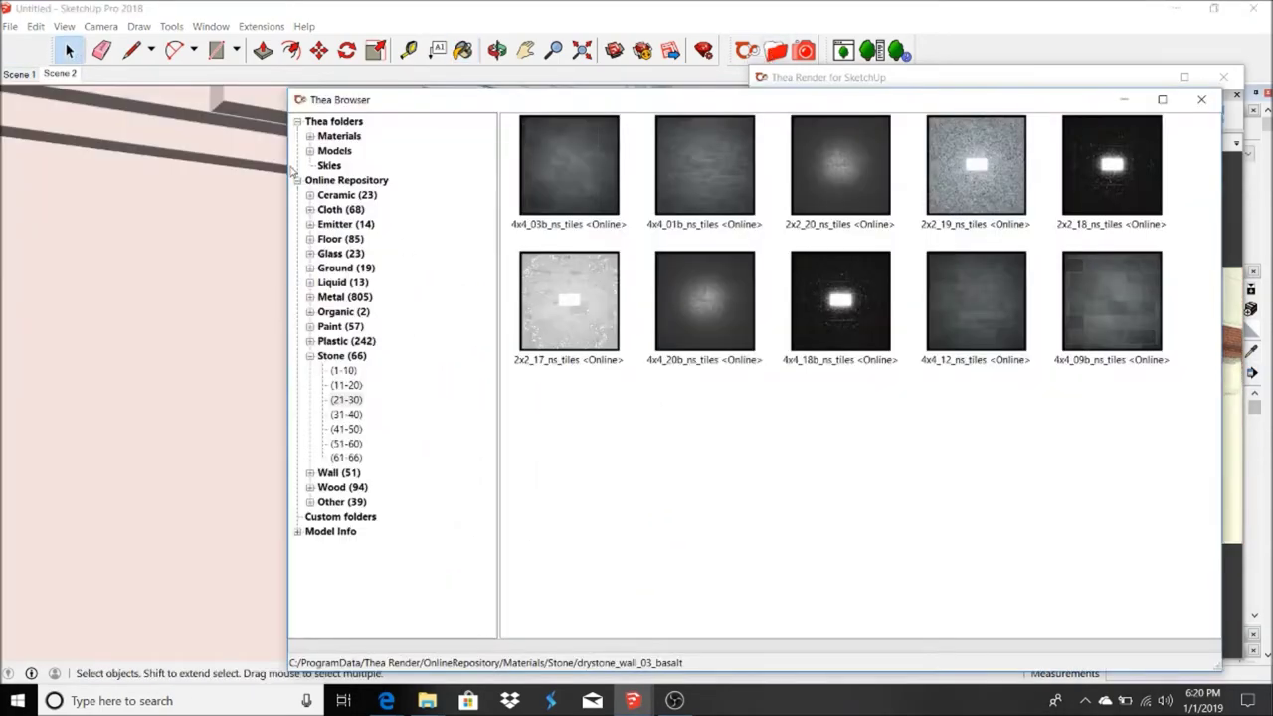
click(298, 177)
click(310, 136)
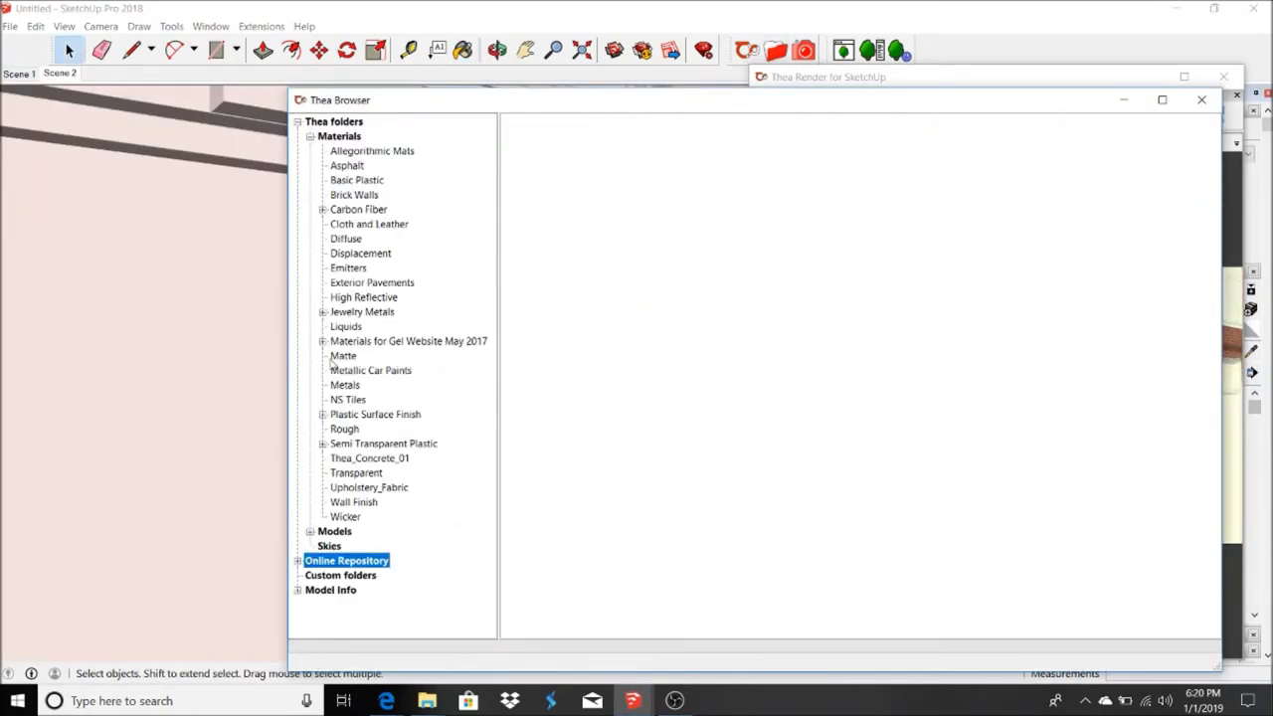
click(345, 385)
double_click(575, 285)
click(355, 204)
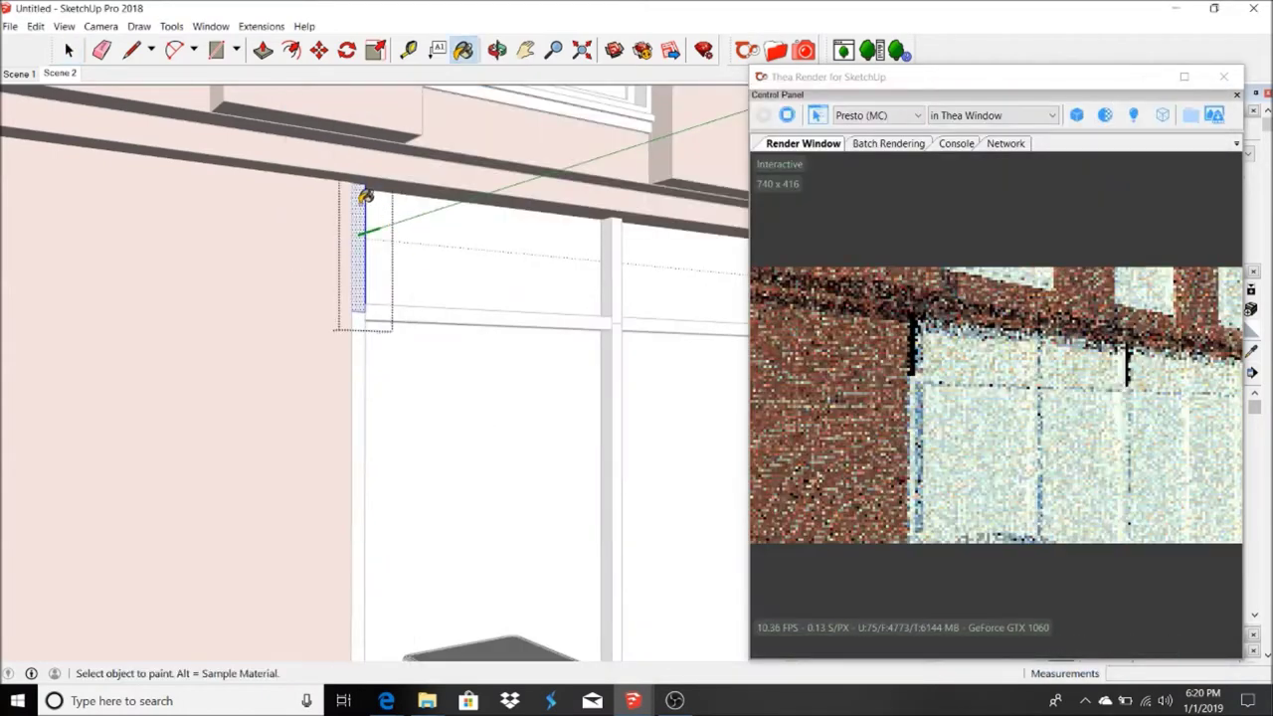
click(360, 384)
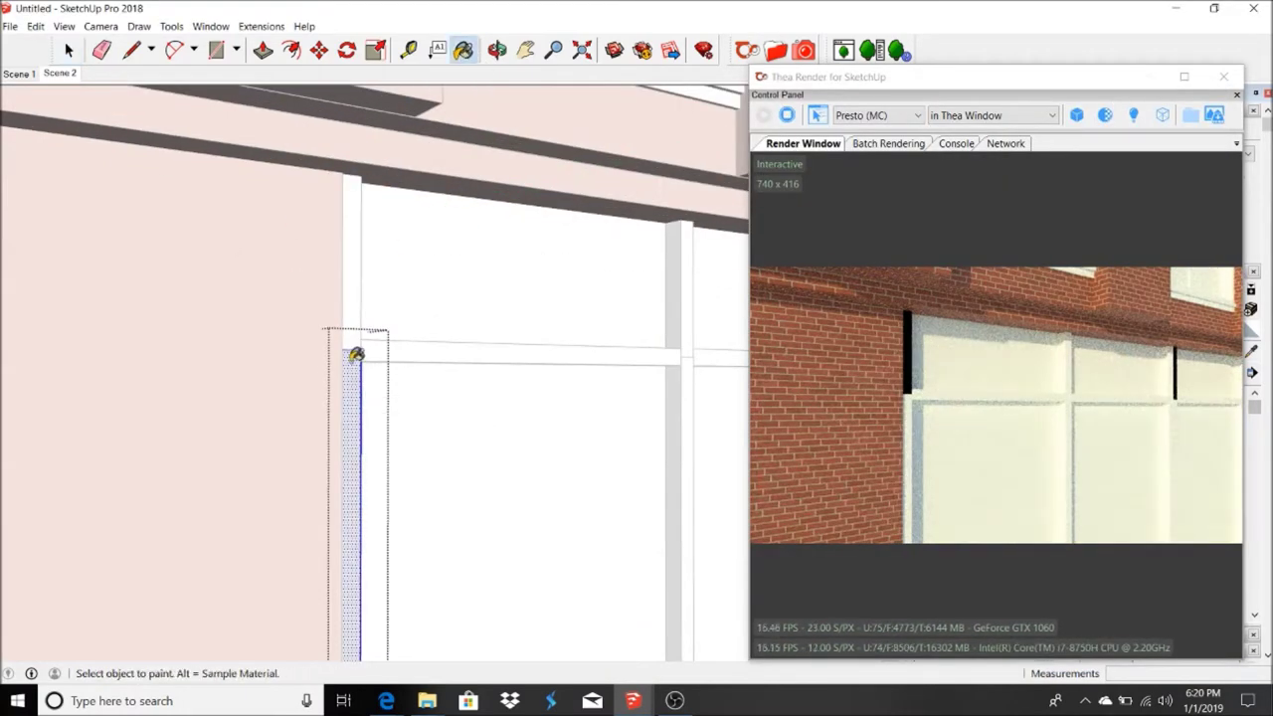
- Reverse the painted frame face and check the horizontal frame face
scroll(297, 351, up, 1)
key(space)
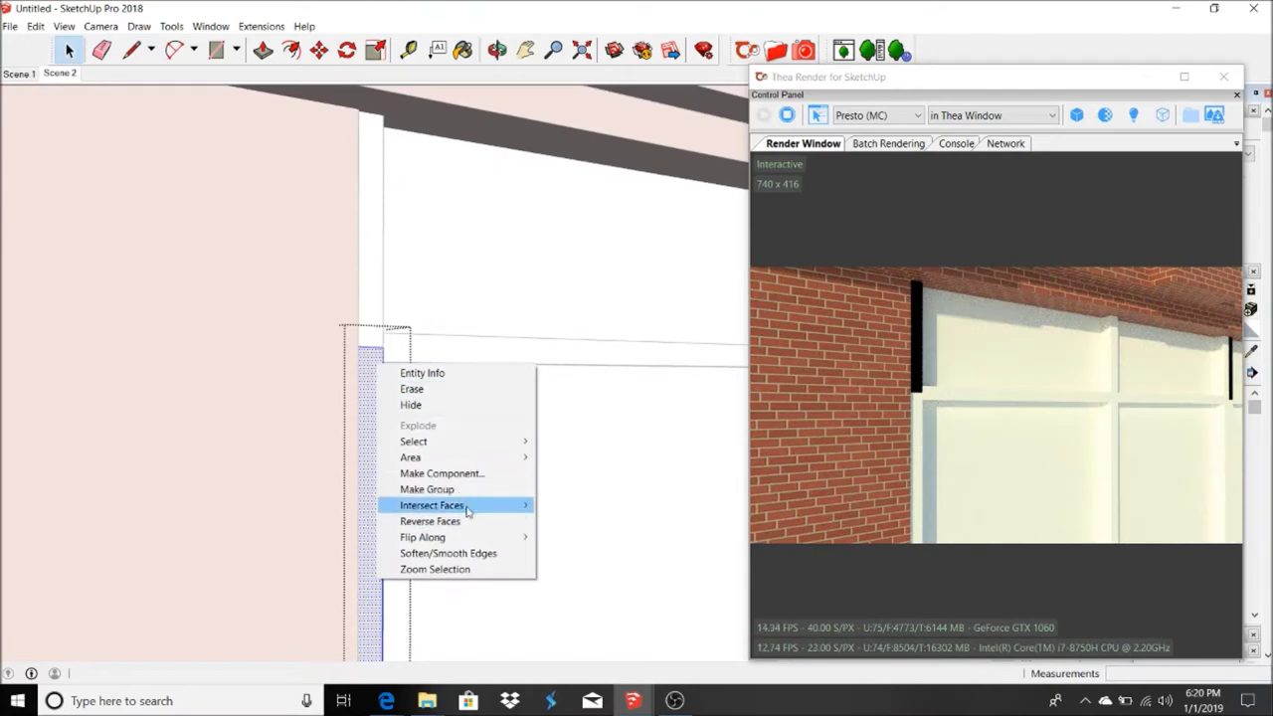
click(481, 522)
click(66, 51)
click(466, 343)
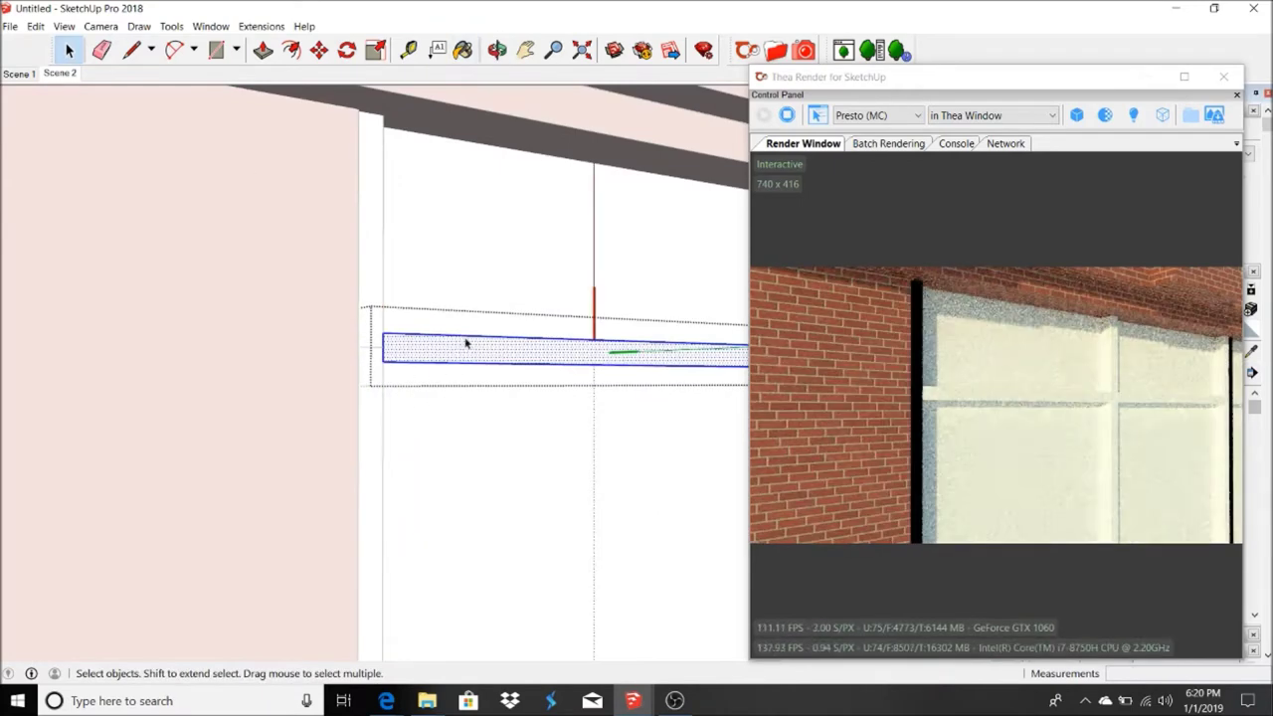
right_click(472, 360)
key(Escape)
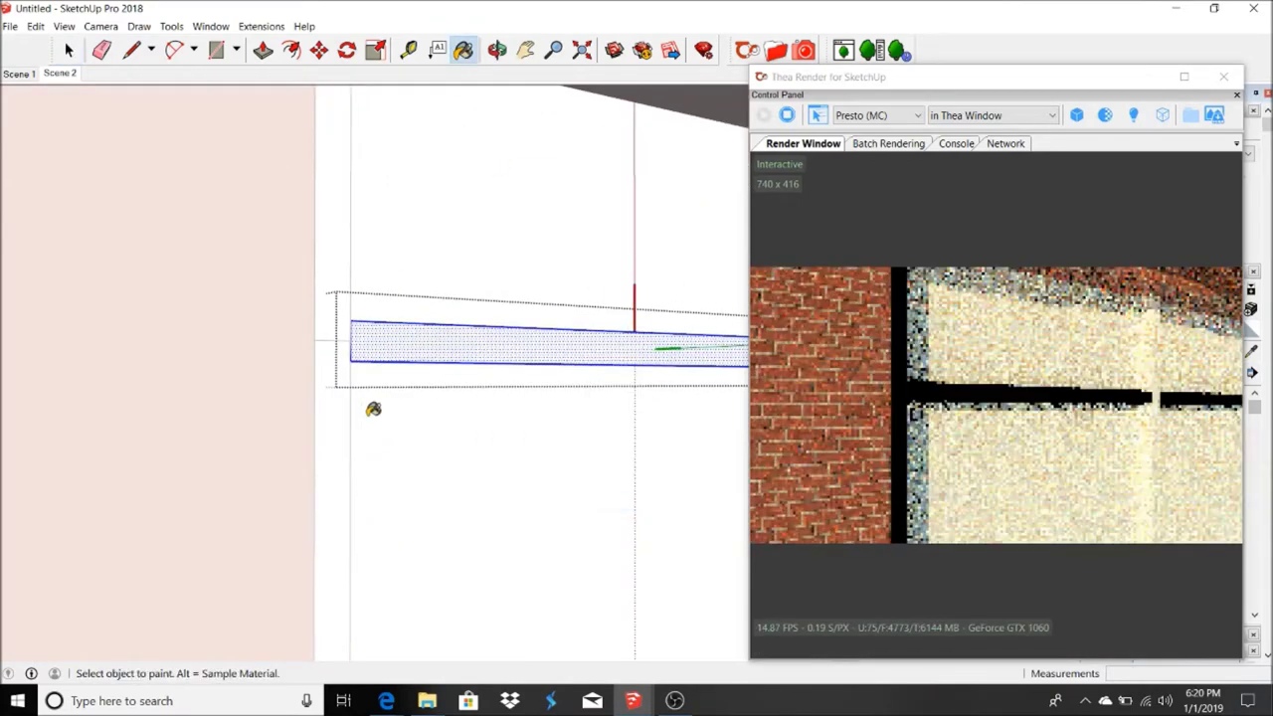
- Apply Galvanized 01 to the vertical frame strip
scroll(369, 407, down, 2)
click(644, 291)
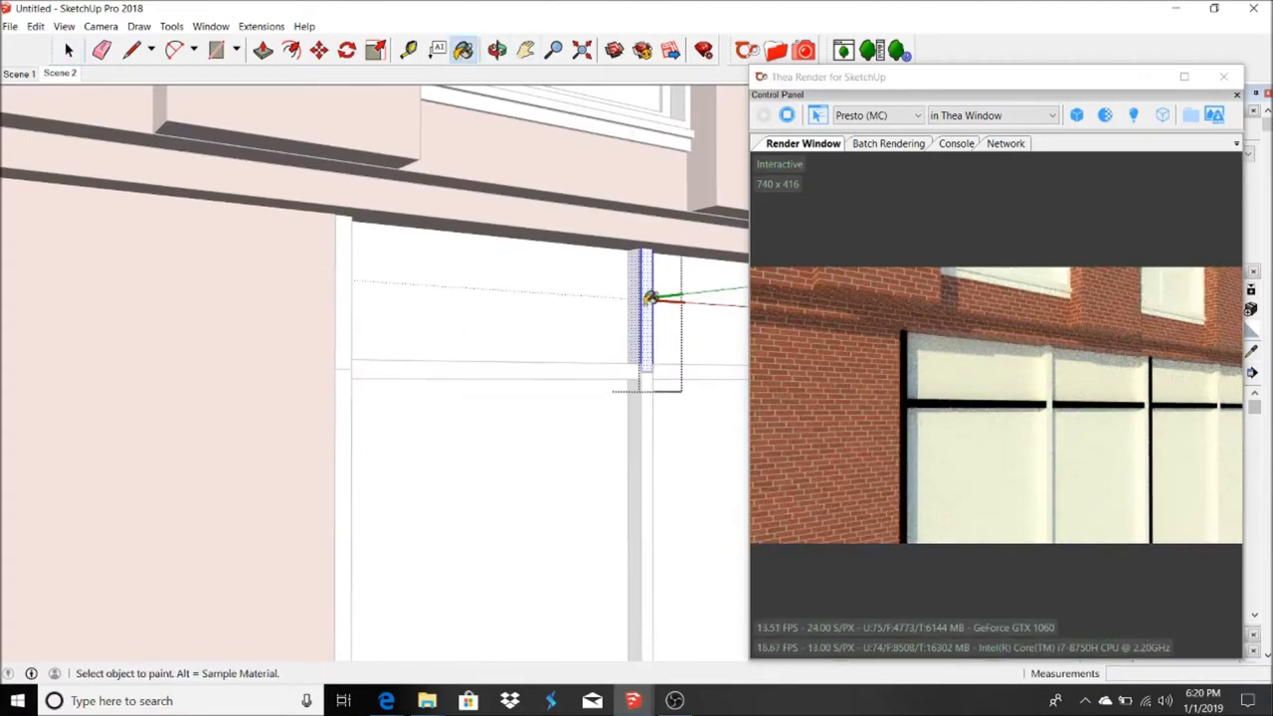
scroll(661, 303, up, 1)
right_click(648, 284)
key(Escape)
- Reverse the lower strip face so it renders as a dark frame
scroll(622, 394, down, 1)
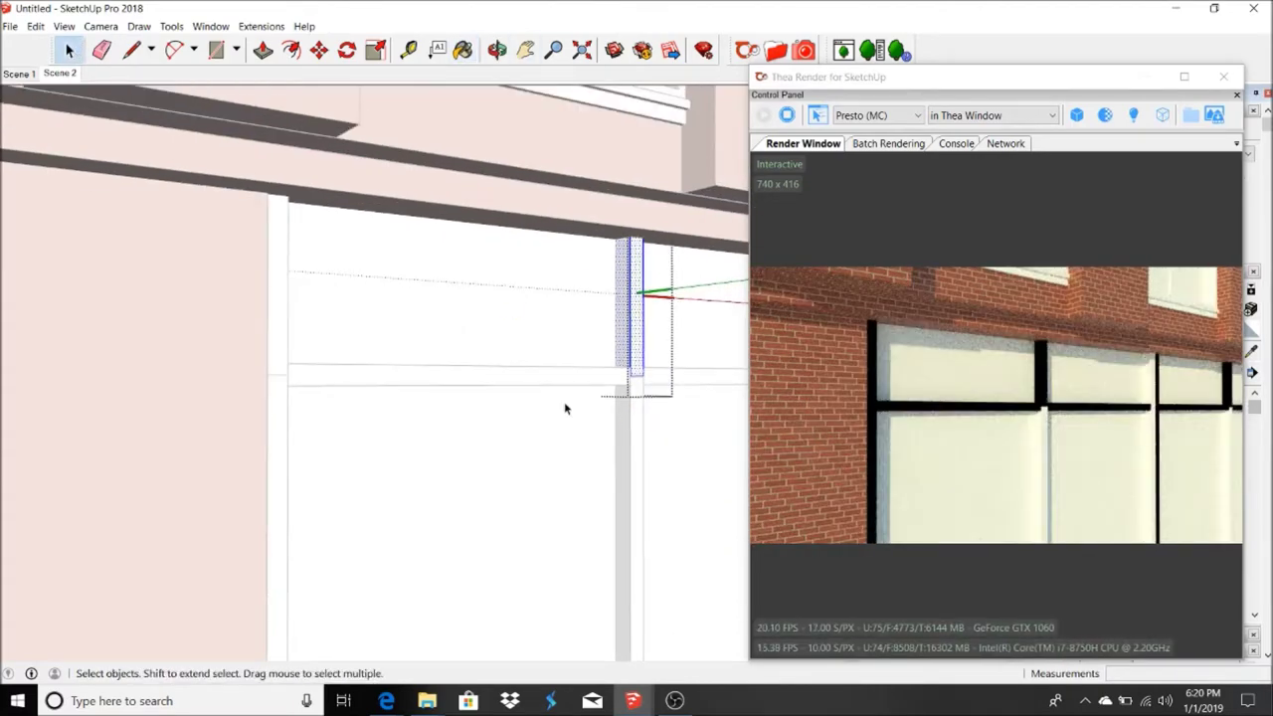
click(638, 408)
scroll(629, 410, up, 1)
right_click(628, 409)
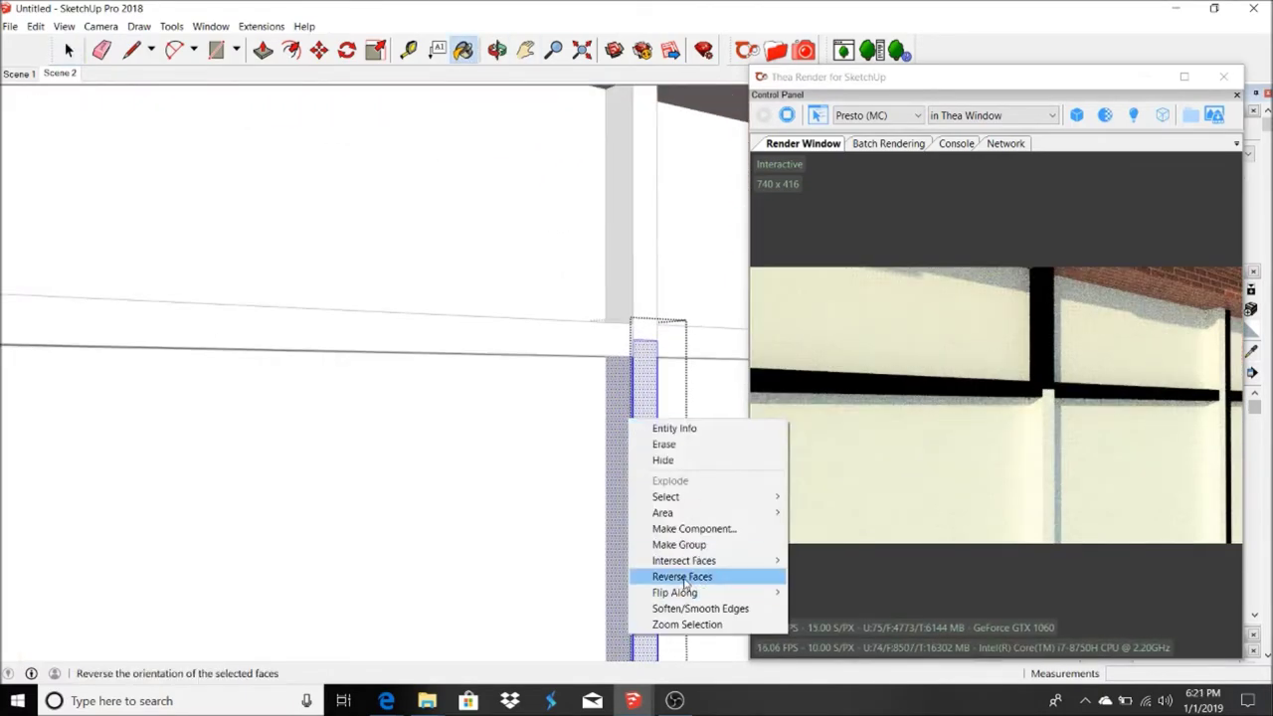
click(682, 574)
scroll(495, 574, down, 2)
key(space)
scroll(591, 591, up, 3)
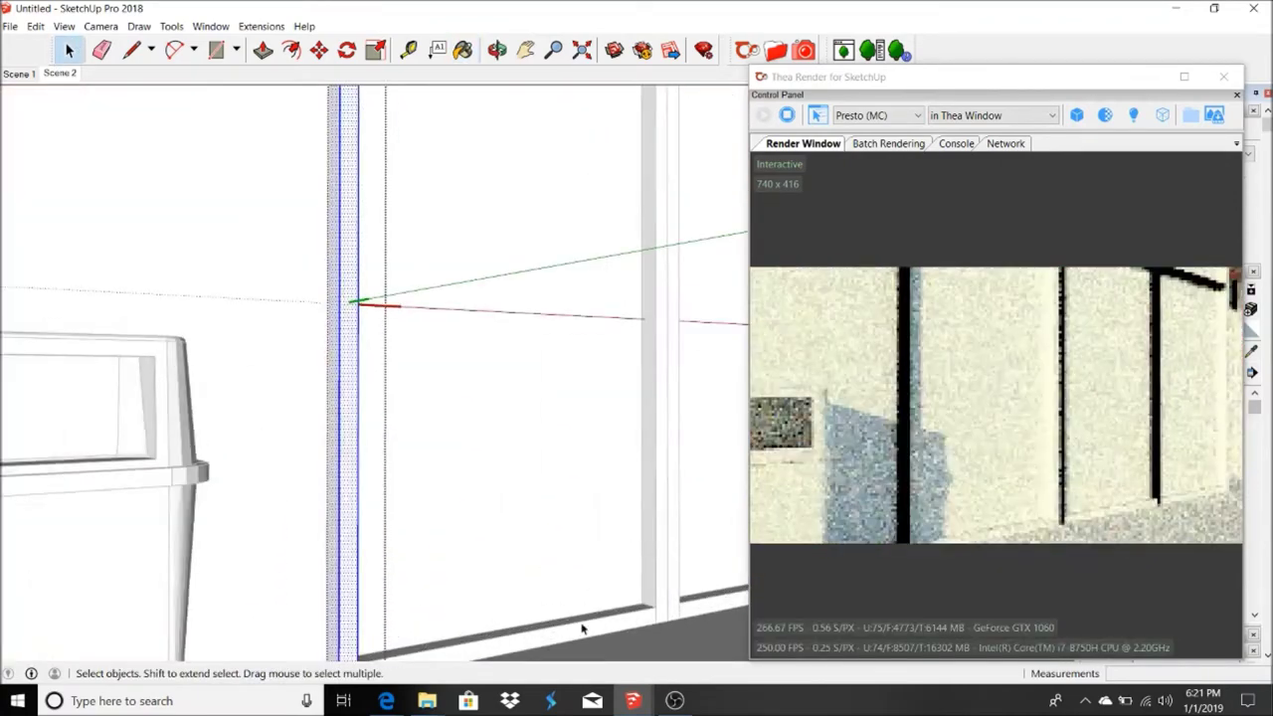
scroll(591, 591, down, 2)
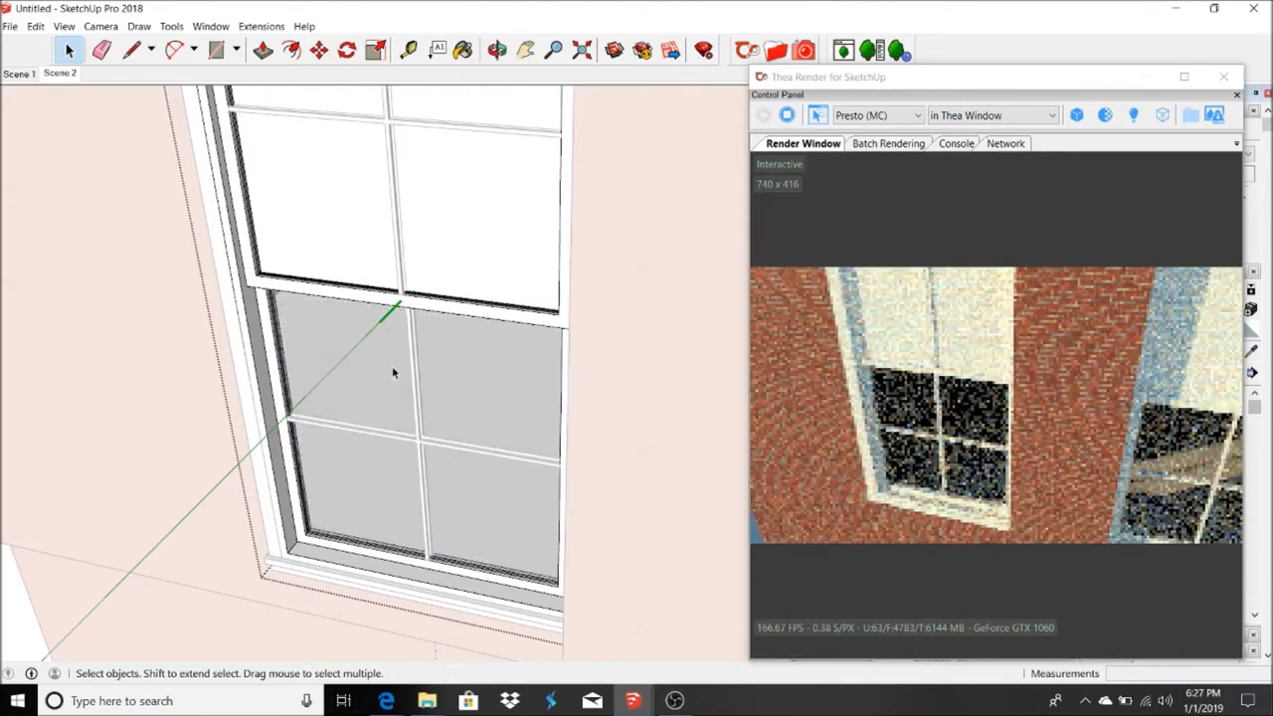
- Paint the upper window panes with the frosted glass 03 Thea material
click(776, 49)
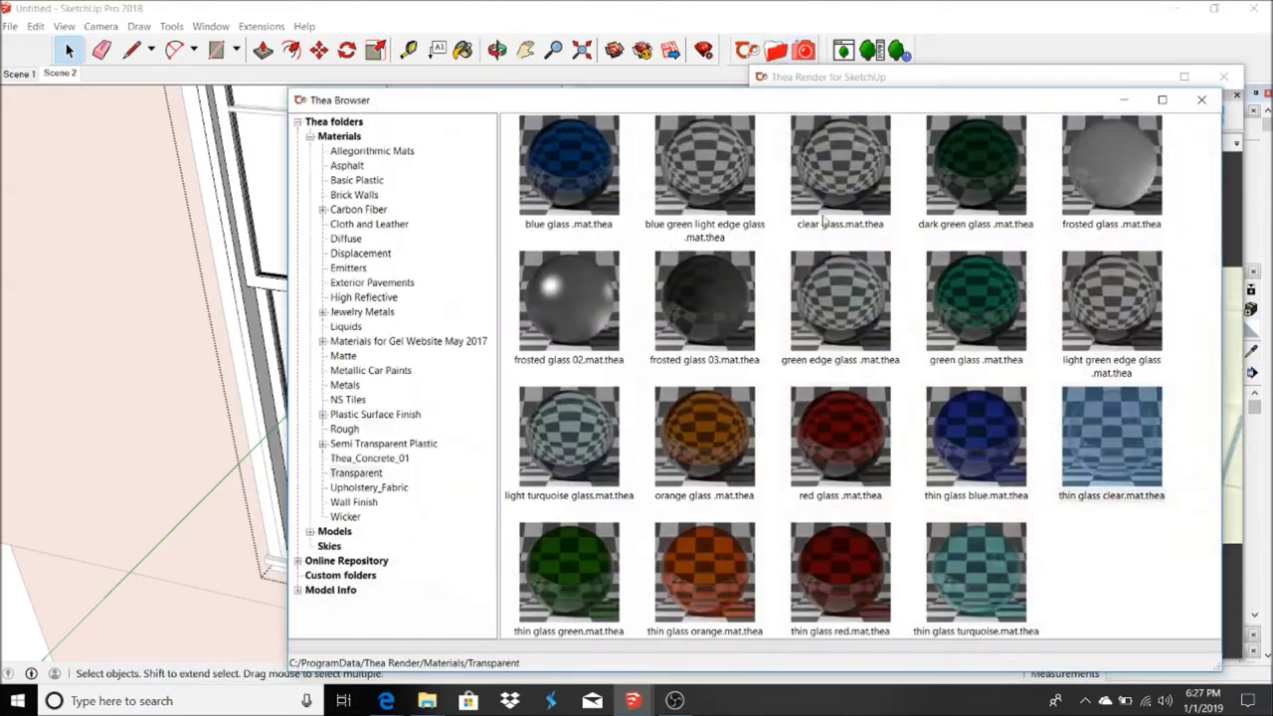
double_click(704, 298)
scroll(369, 298, up, 3)
right_click(329, 248)
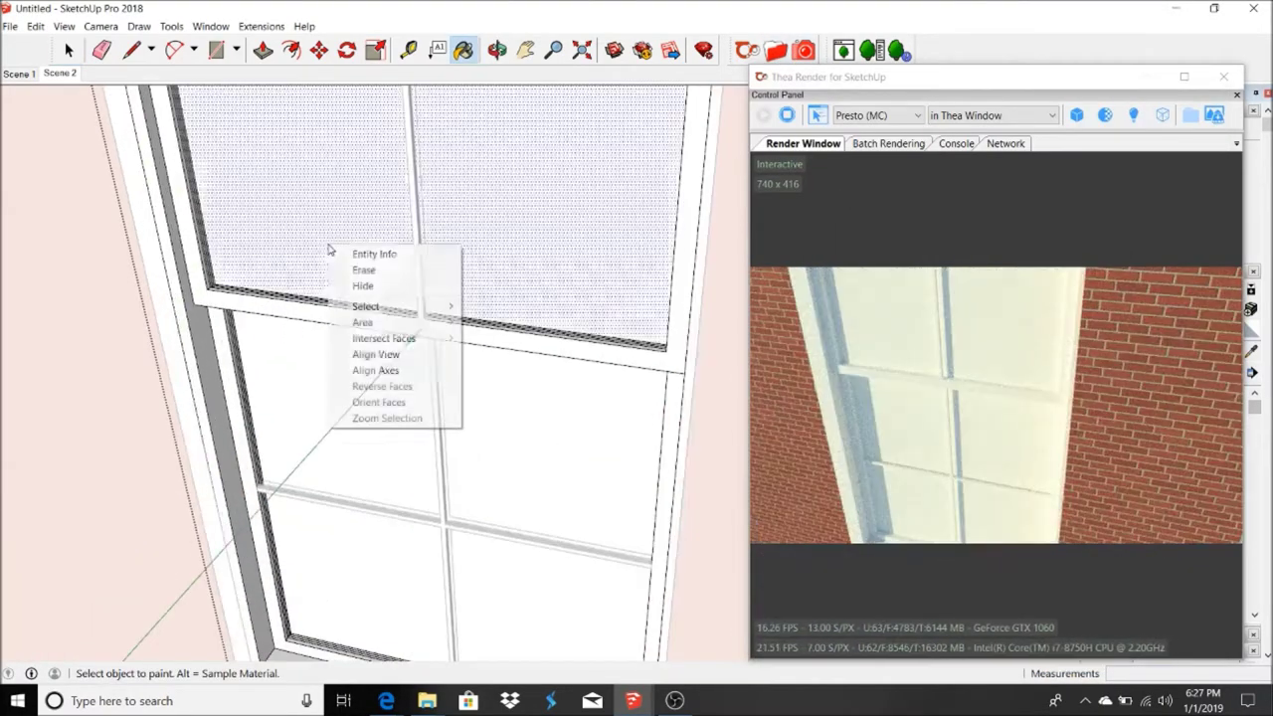
click(402, 386)
- Repaint the upper panes and paint the lower window panes with the glass
click(776, 50)
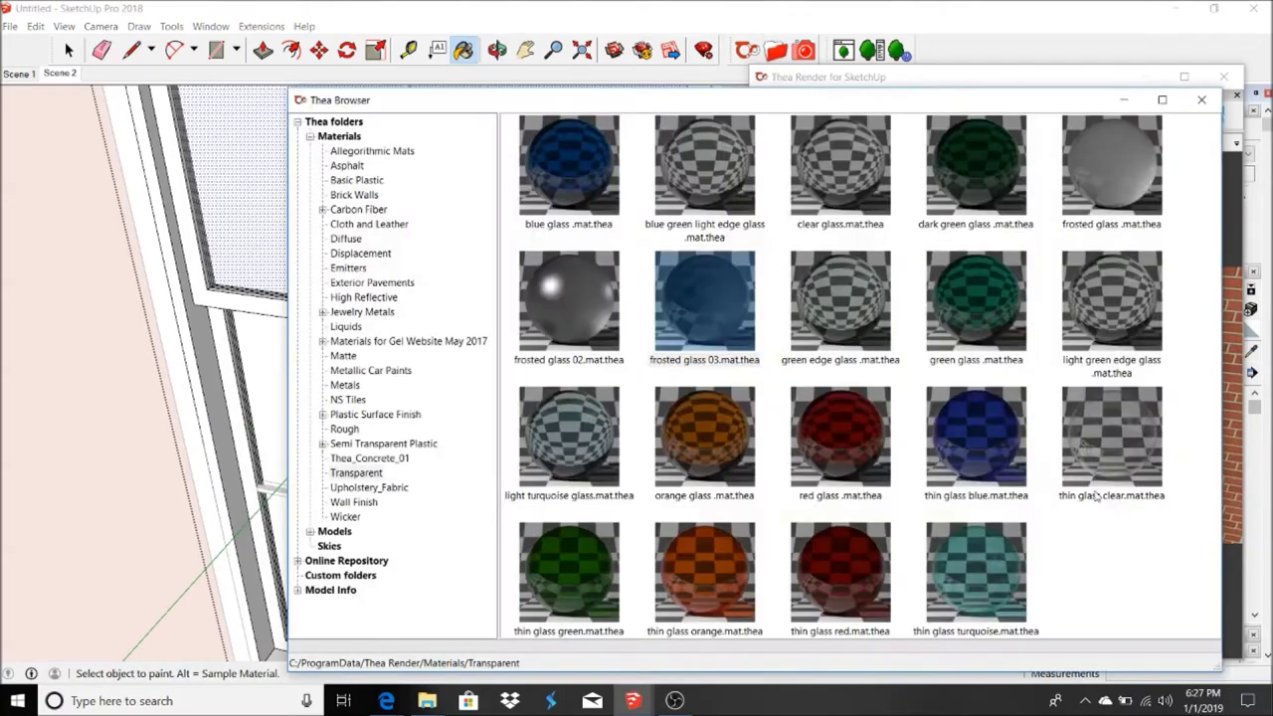
click(1124, 100)
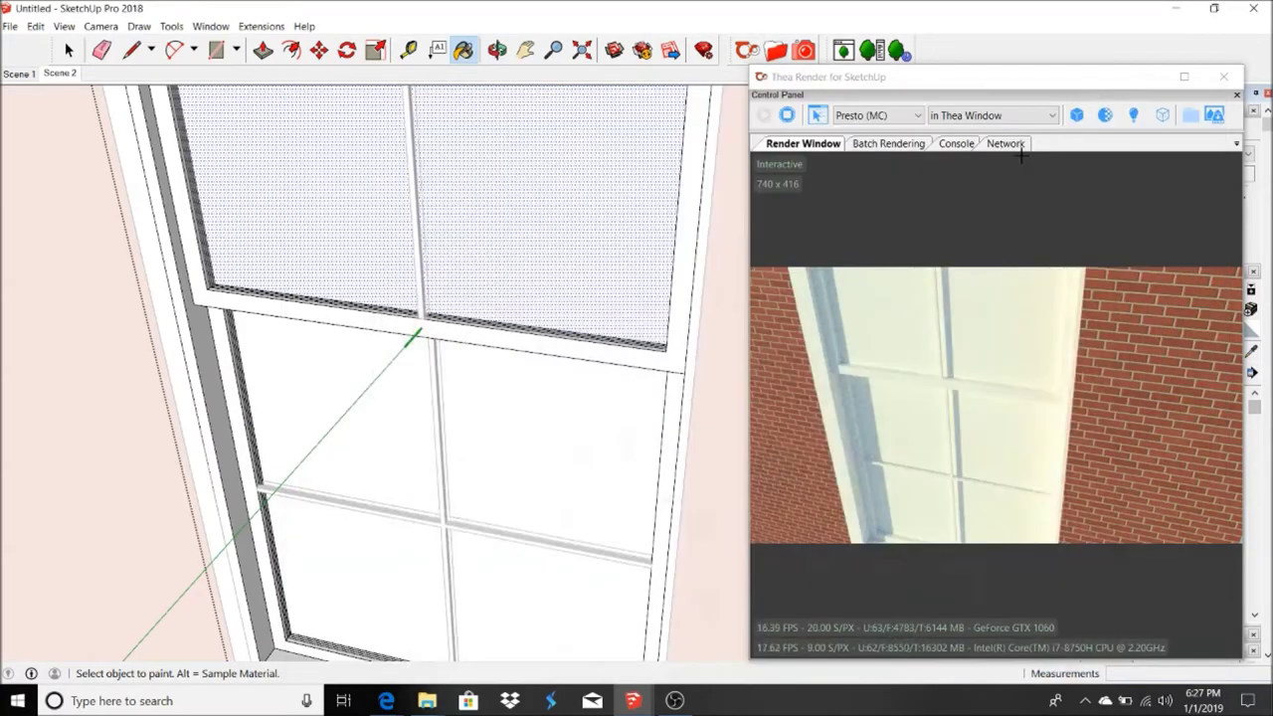
click(612, 188)
click(623, 438)
- Reverse the lower window pane's faces so they point outward
right_click(553, 380)
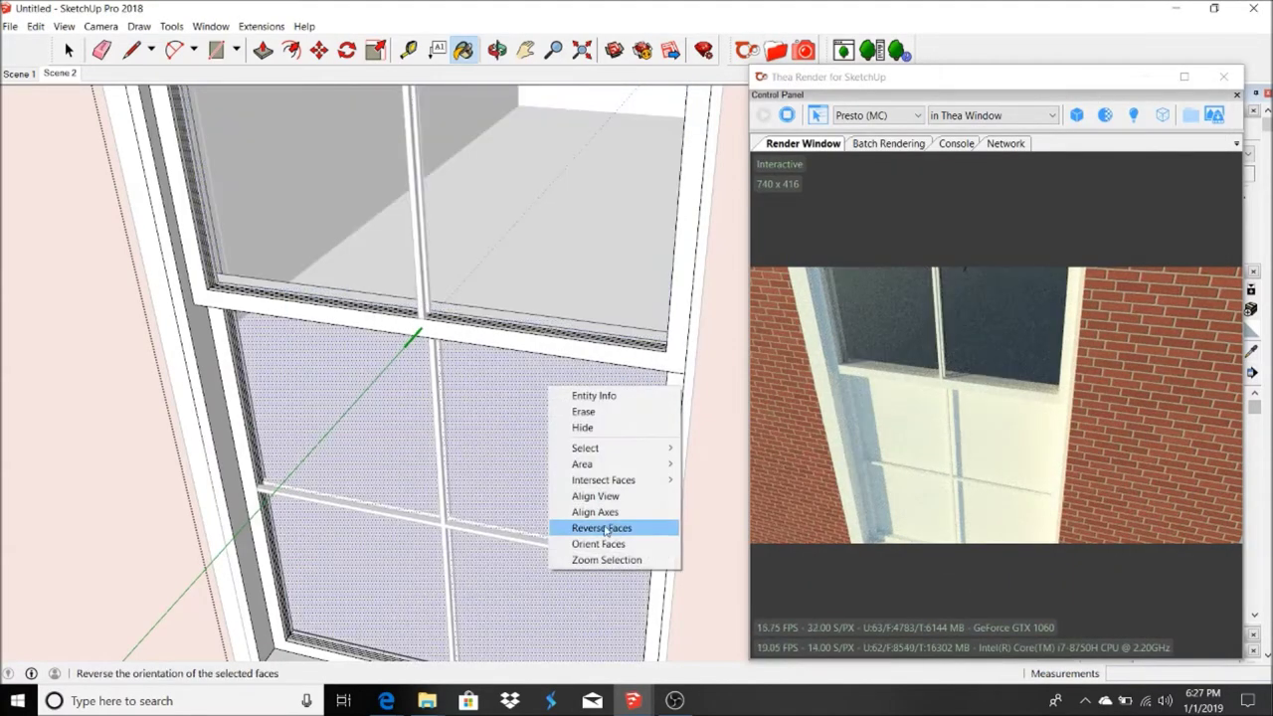
click(595, 526)
scroll(557, 430, down, 4)
click(69, 52)
- Switch to the street-level scene with the shop front, bench and bin
click(60, 73)
key(b)
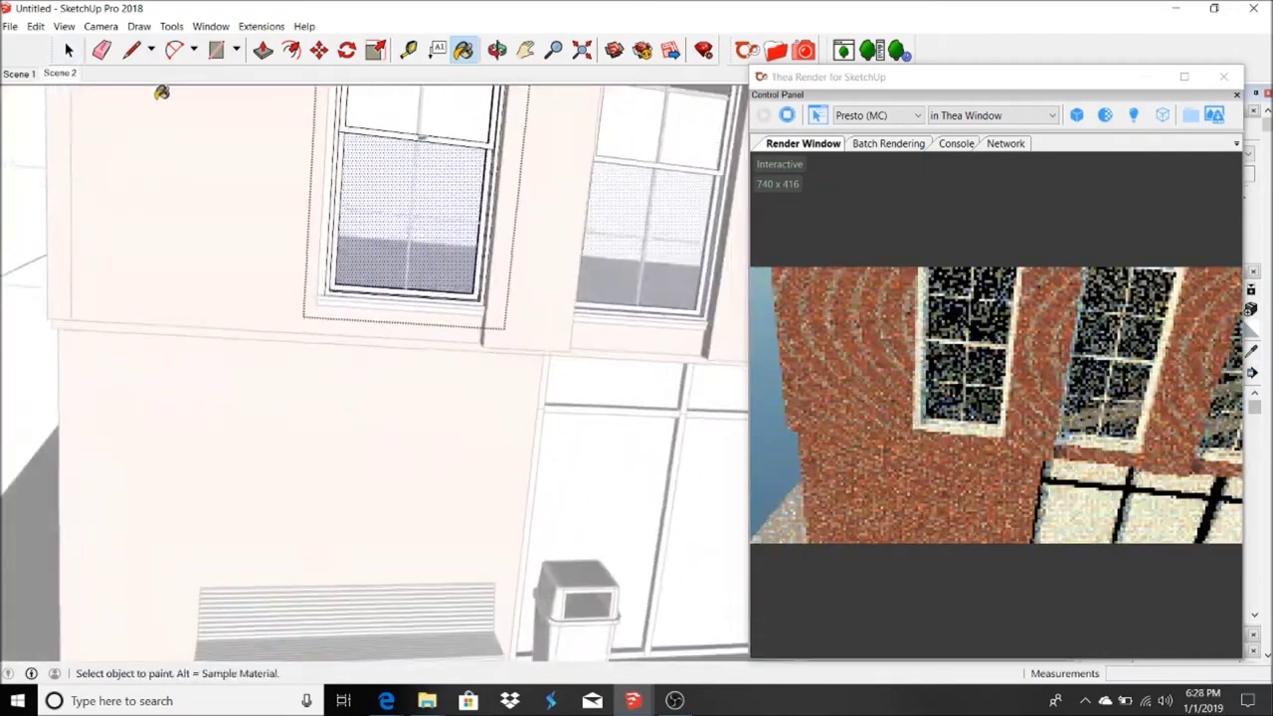
click(69, 49)
scroll(511, 395, up, 3)
scroll(498, 378, up, 2)
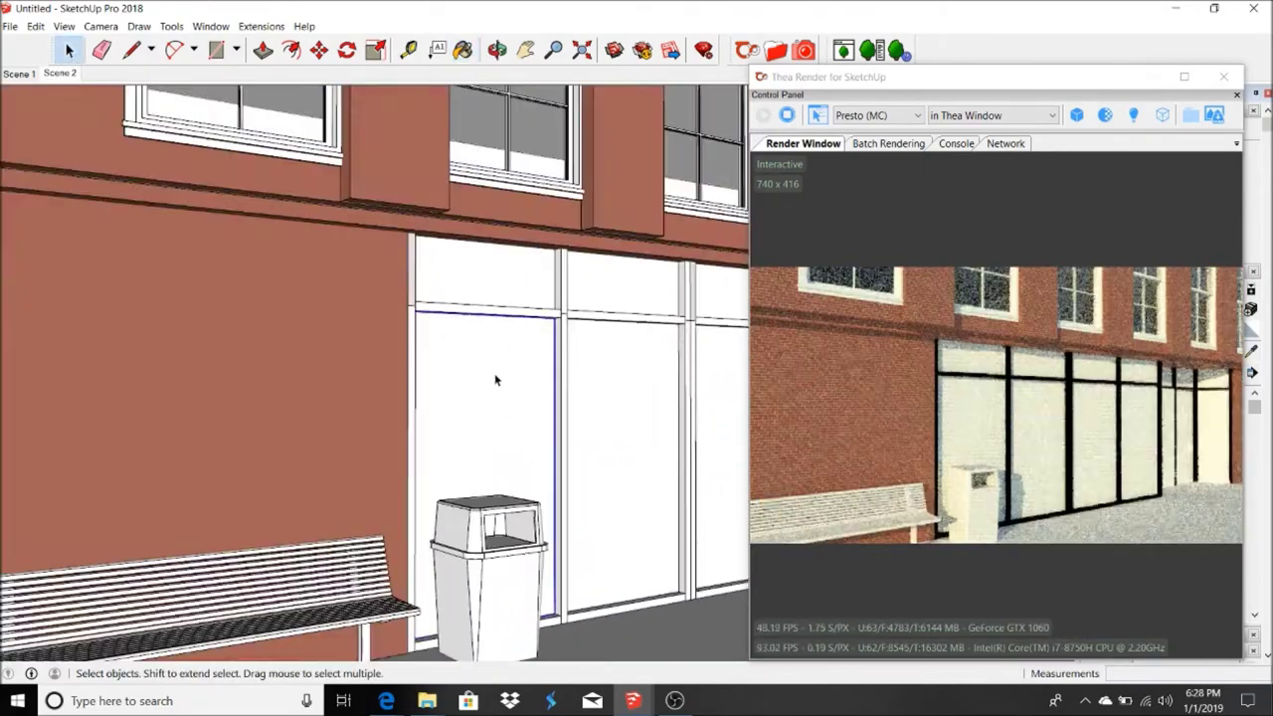
- Paint the shop door panel with the Thea frosted glass 03 material
scroll(503, 358, up, 1)
click(505, 350)
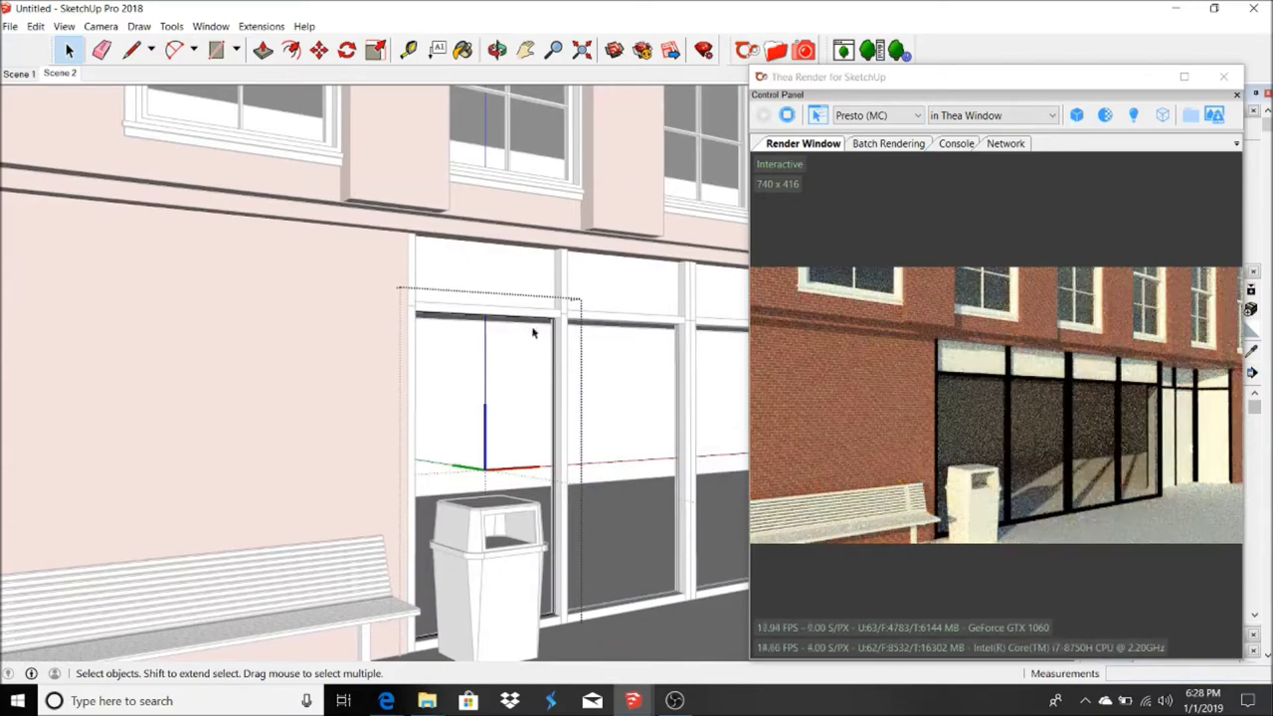
click(776, 50)
double_click(671, 284)
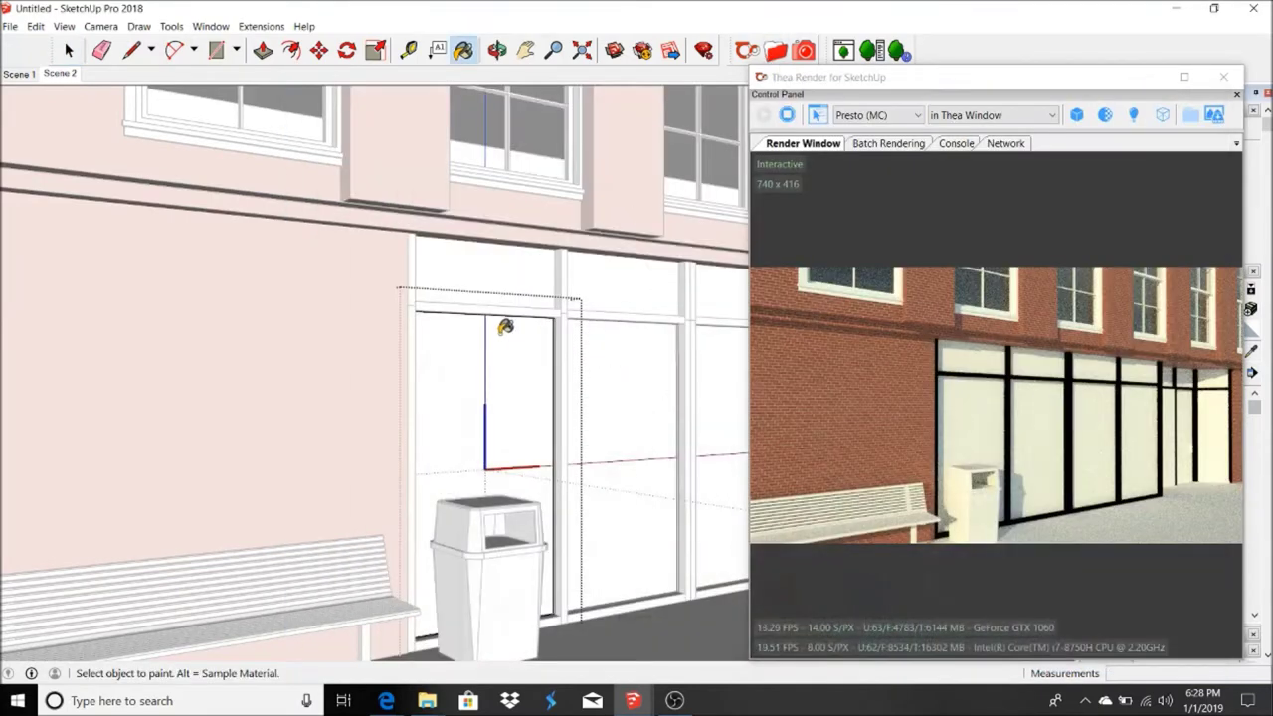
right_click(506, 339)
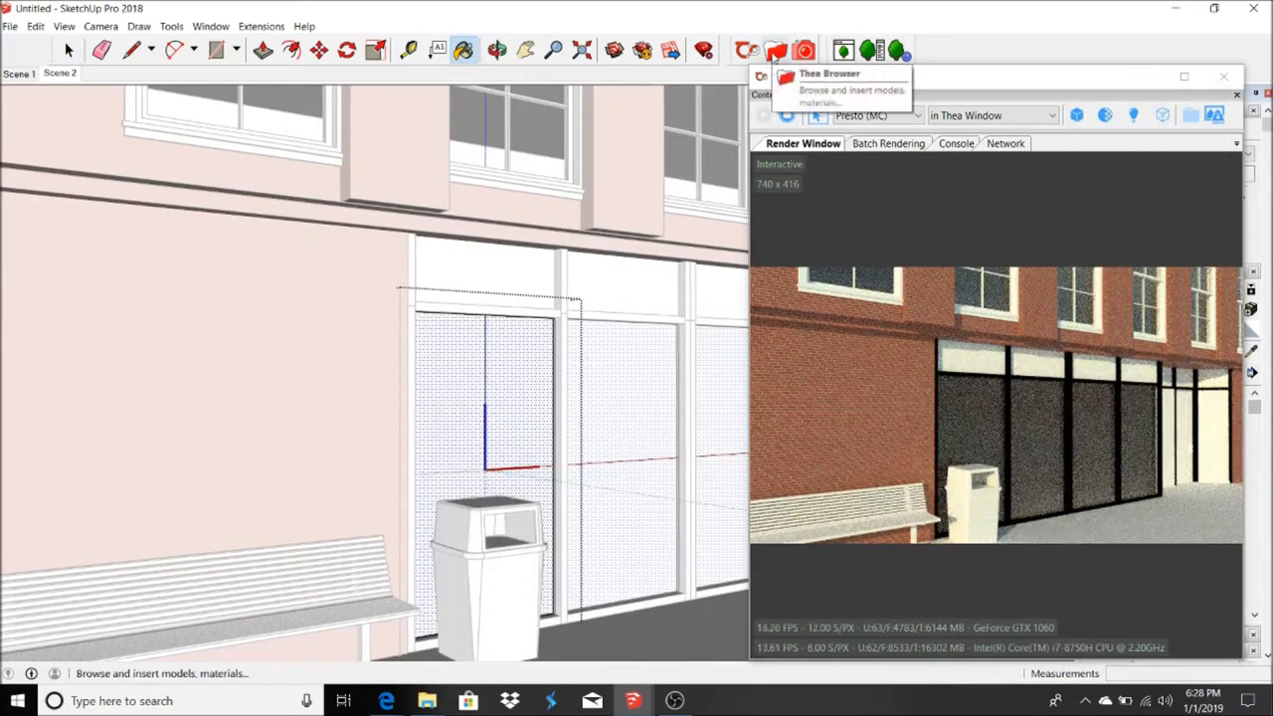
click(537, 272)
- Enter the upper glass panel group and orbit up to the shop-front's upper frame and mullions
double_click(544, 267)
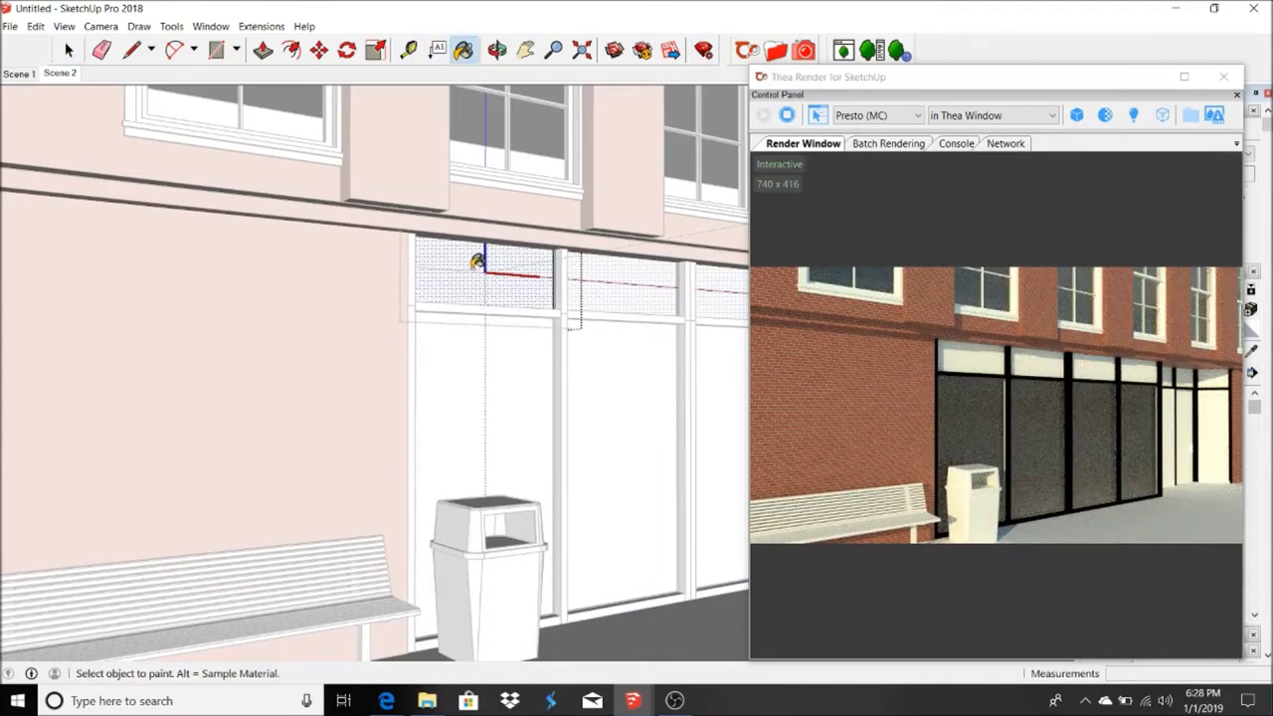
scroll(478, 261, up, 2)
right_click(478, 262)
key(Escape)
scroll(420, 355, down, 2)
scroll(617, 342, up, 3)
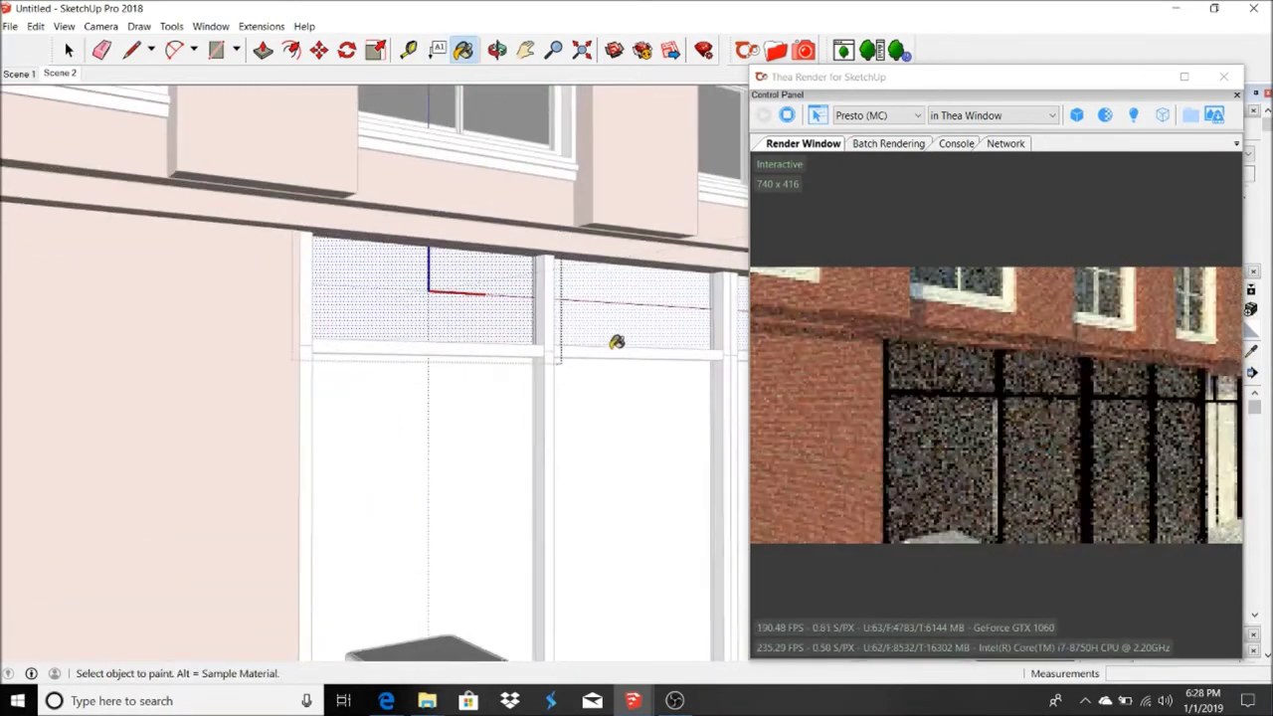
scroll(617, 341, up, 2)
scroll(650, 364, up, 2)
drag(428, 349, 614, 272)
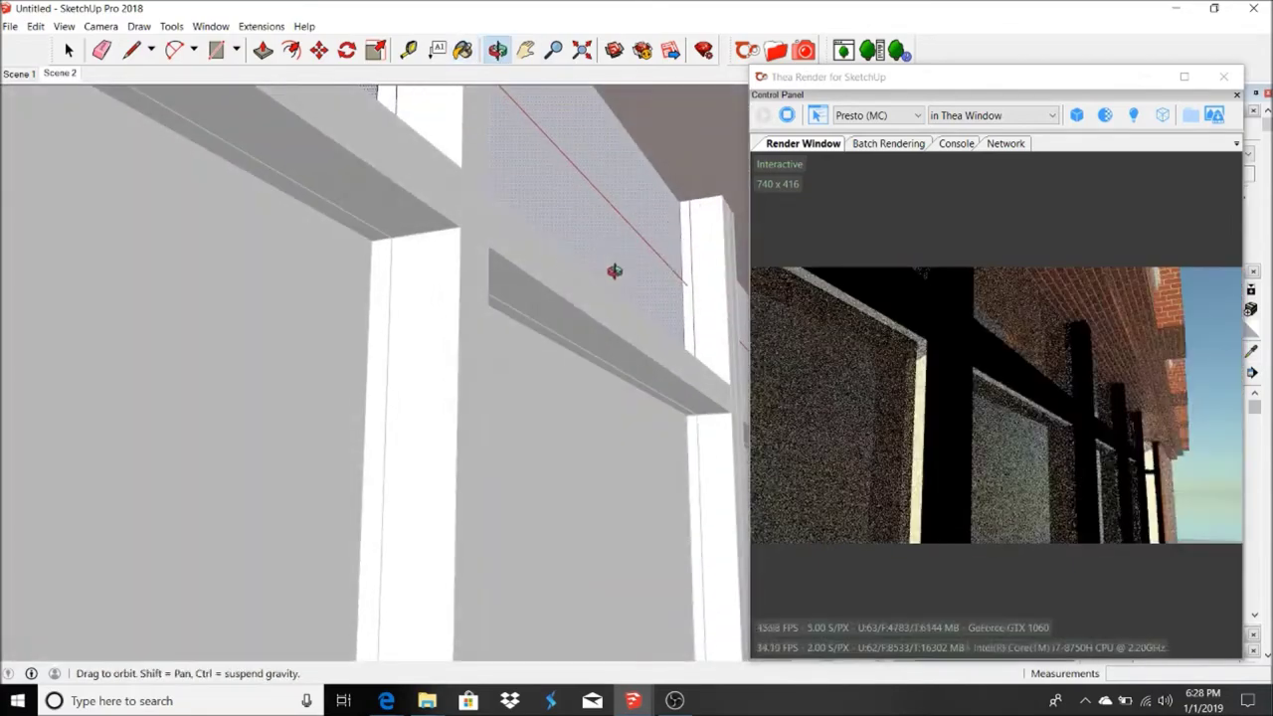
key(space)
click(383, 271)
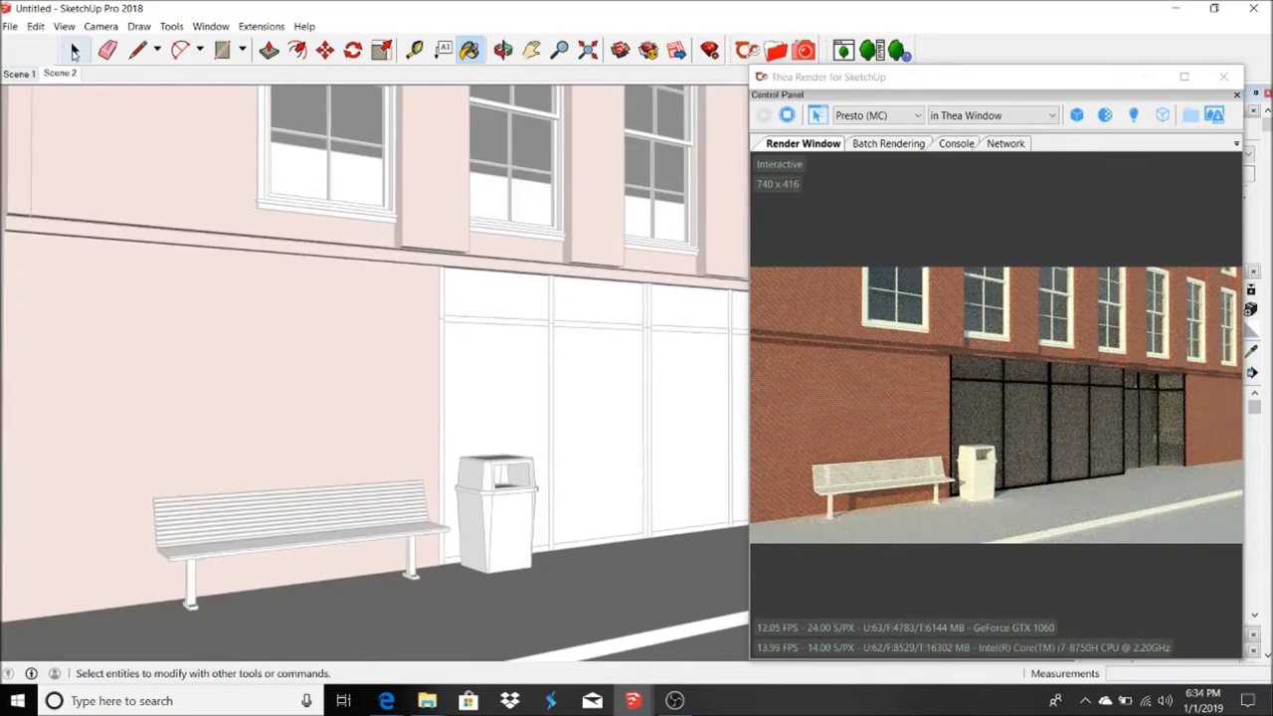
- Orbit around the bench and select the whole bench
click(72, 52)
scroll(298, 517, up, 6)
middle_drag(398, 338, 415, 304)
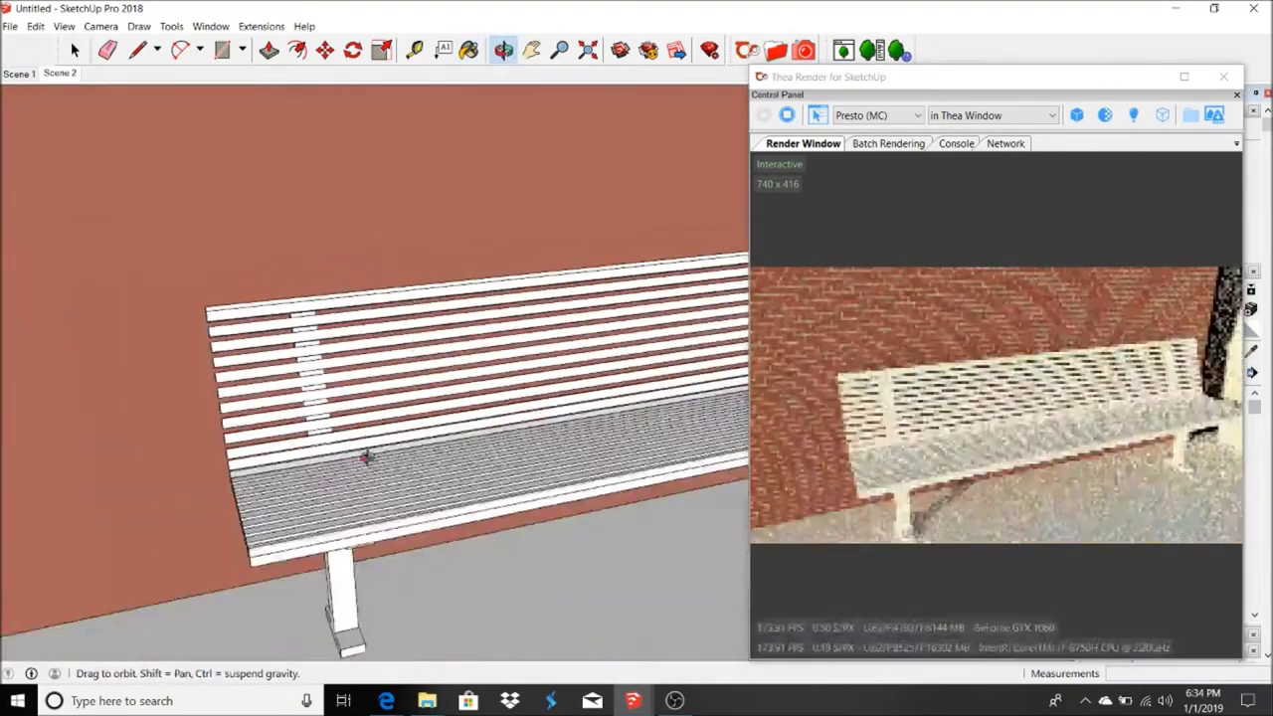
drag(416, 303, 159, 134)
click(144, 269)
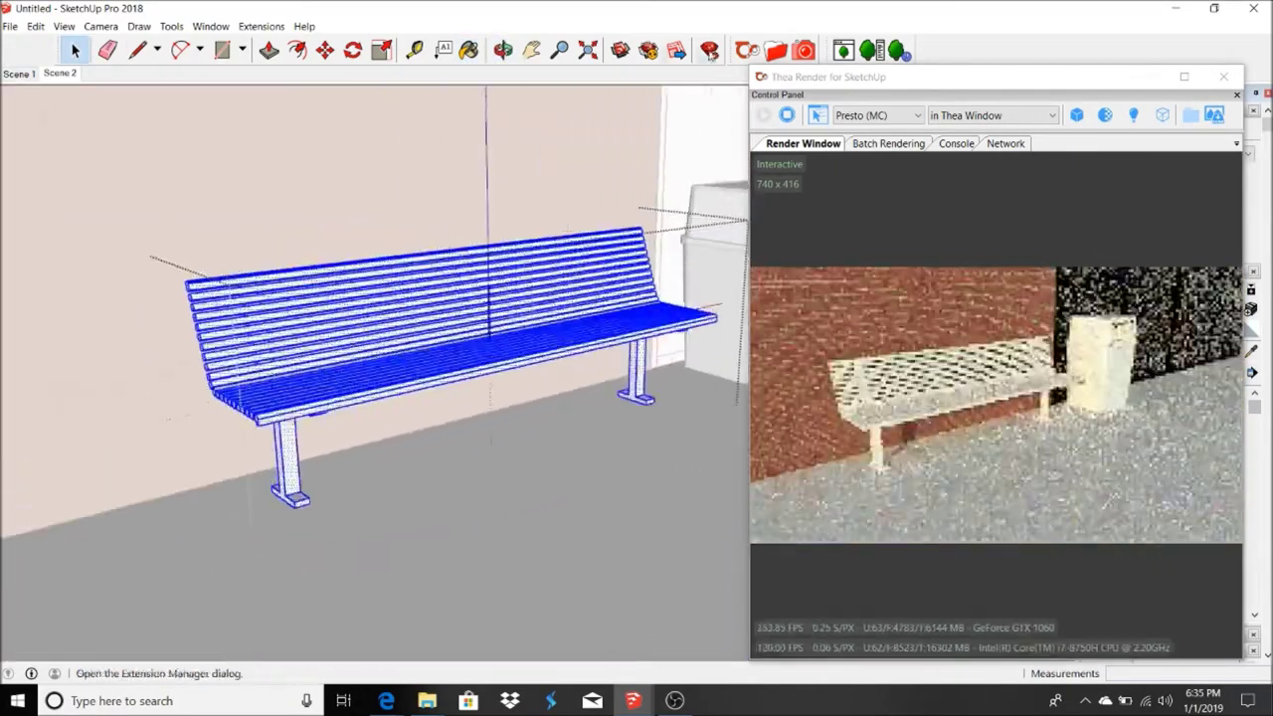
- In the Thea browser, expand the online Wood materials and show the first ten
click(709, 49)
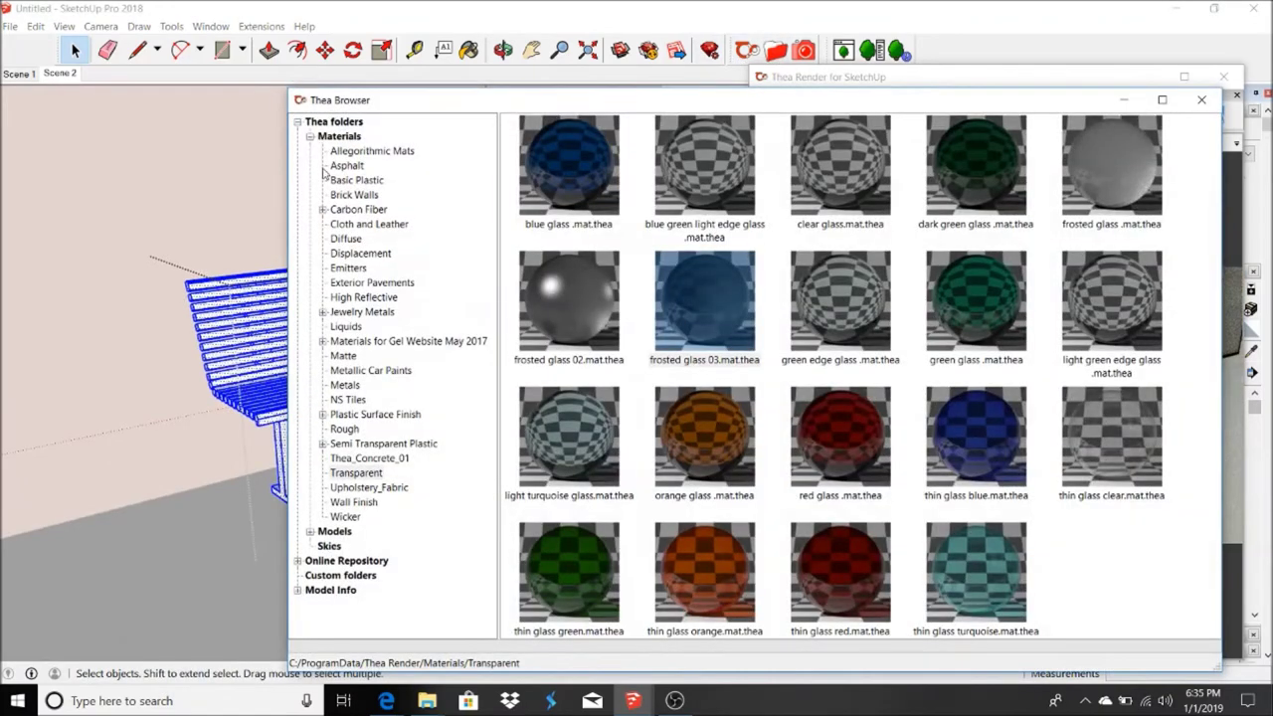
click(310, 137)
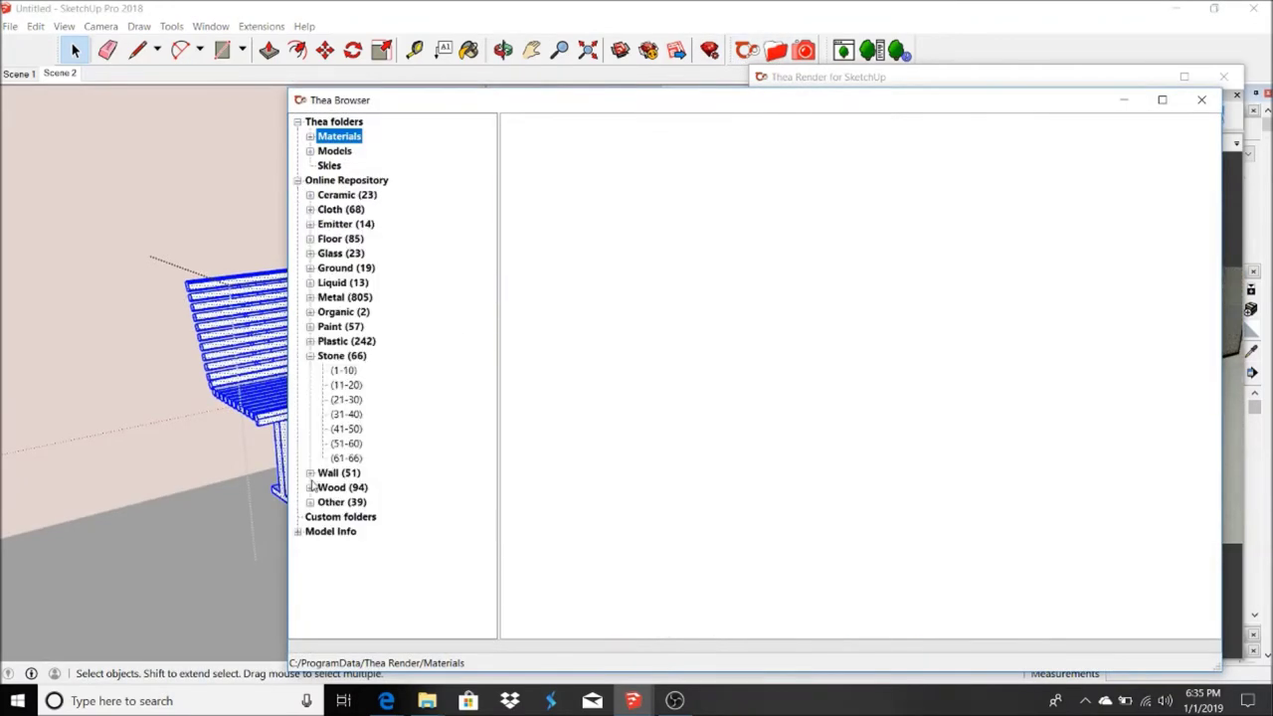
click(309, 488)
click(344, 488)
scroll(483, 440, down, 1)
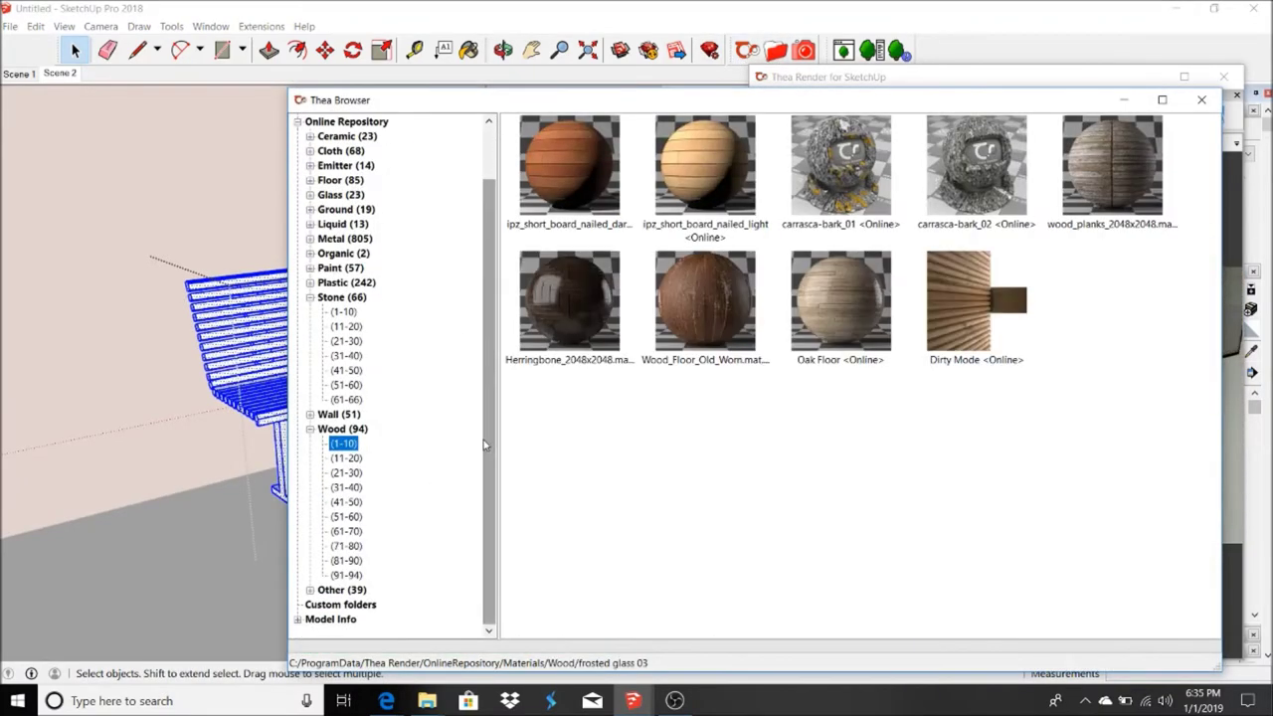
- Browse the wood ranges up to 51–60 and load the GoldenOak material
click(346, 457)
click(346, 472)
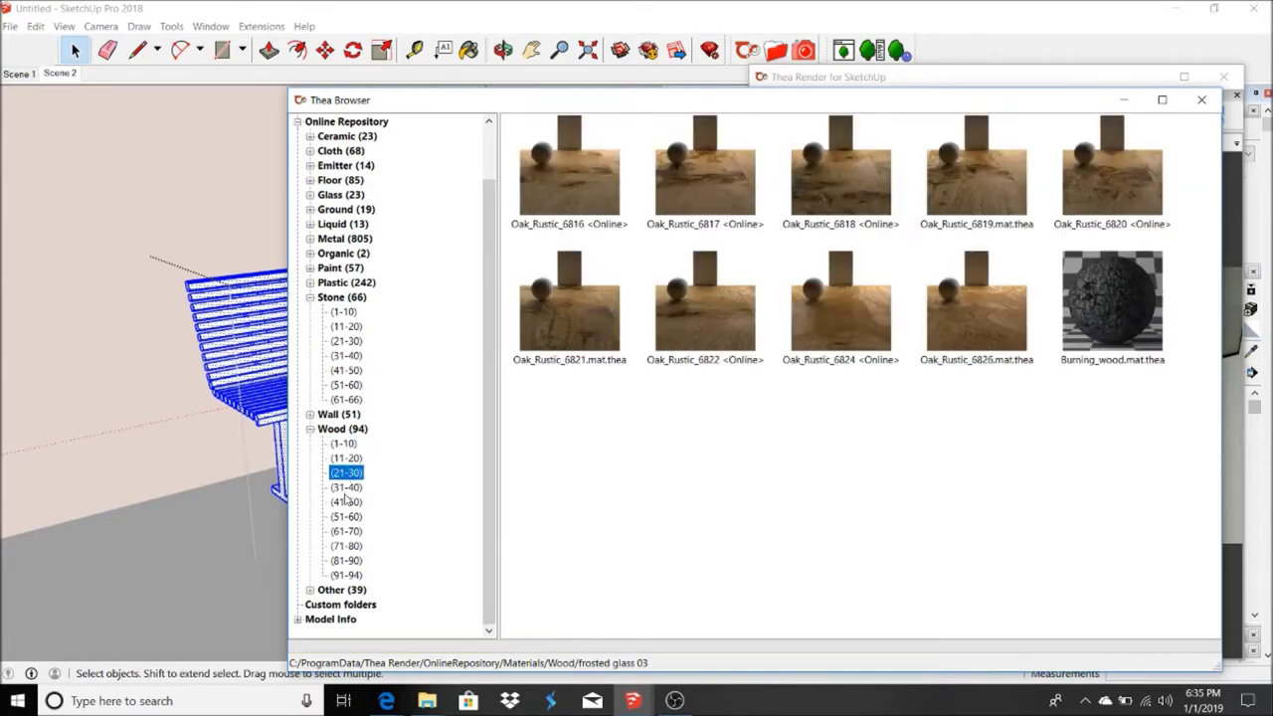
click(346, 487)
click(346, 503)
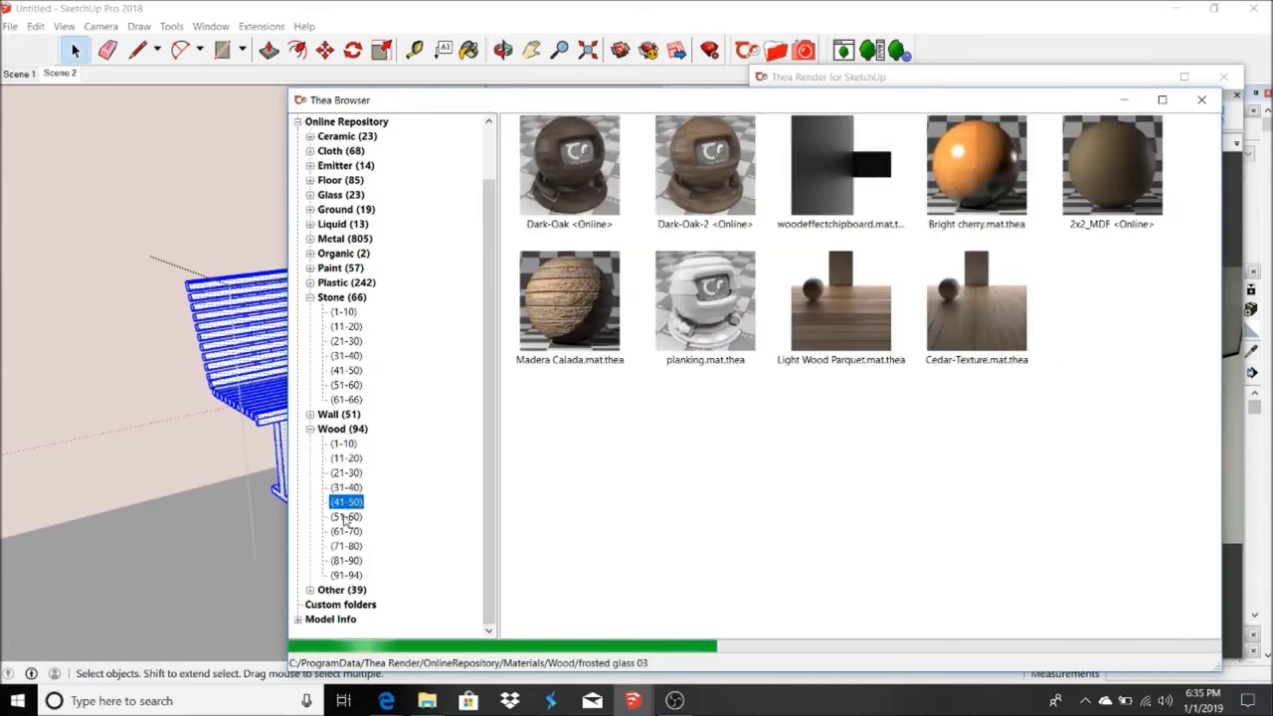
click(346, 517)
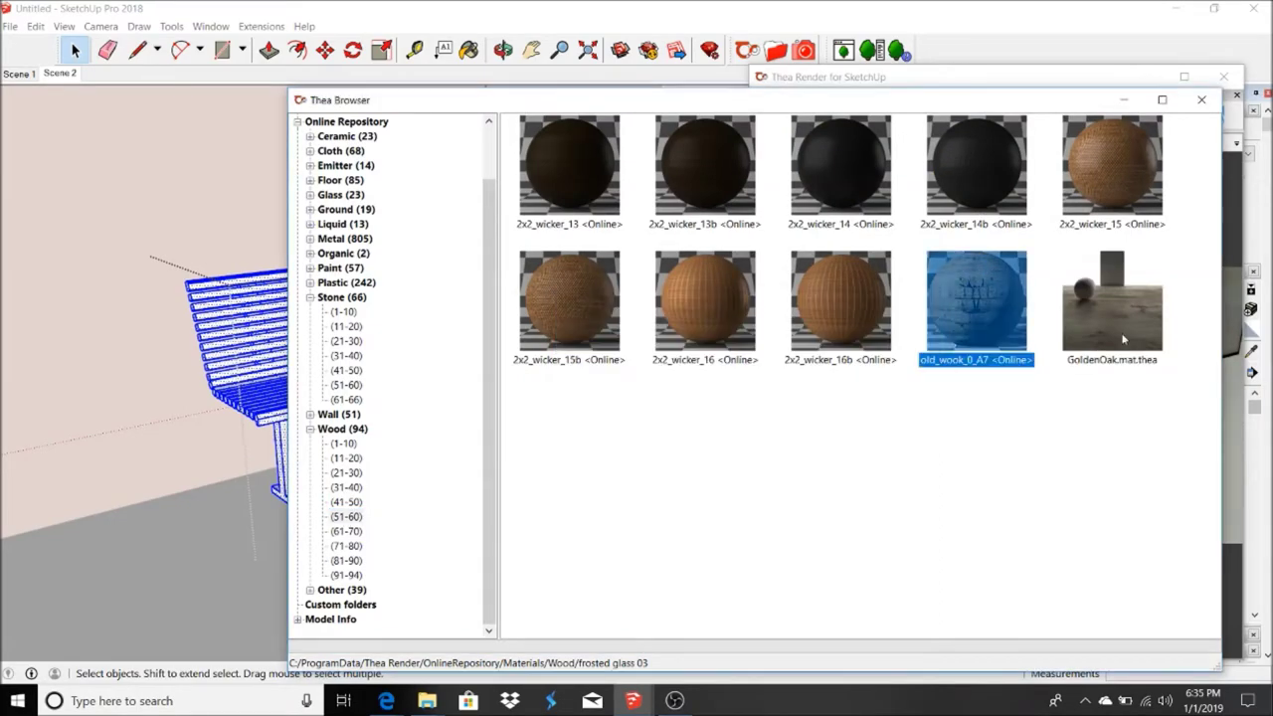
double_click(1074, 331)
scroll(244, 378, up, 3)
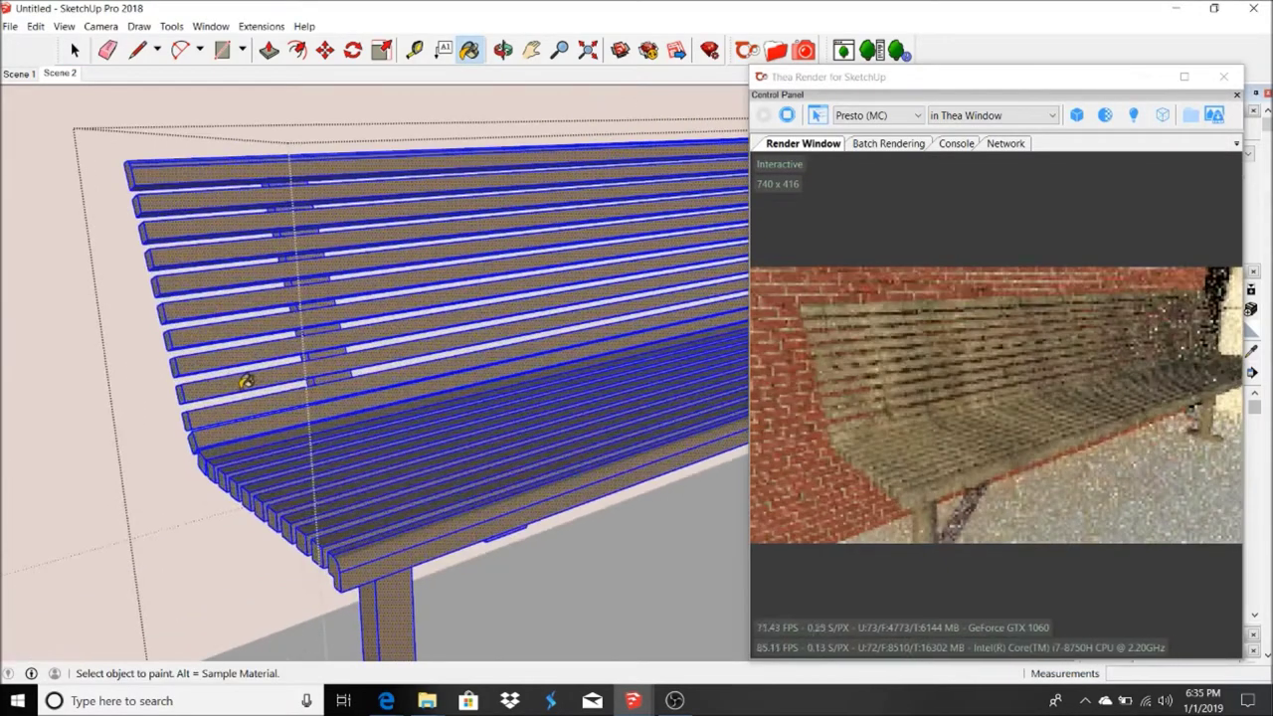
scroll(245, 381, up, 3)
scroll(245, 381, up, 3)
- Try the wood_04 natural material from the Other wood materials group
click(469, 49)
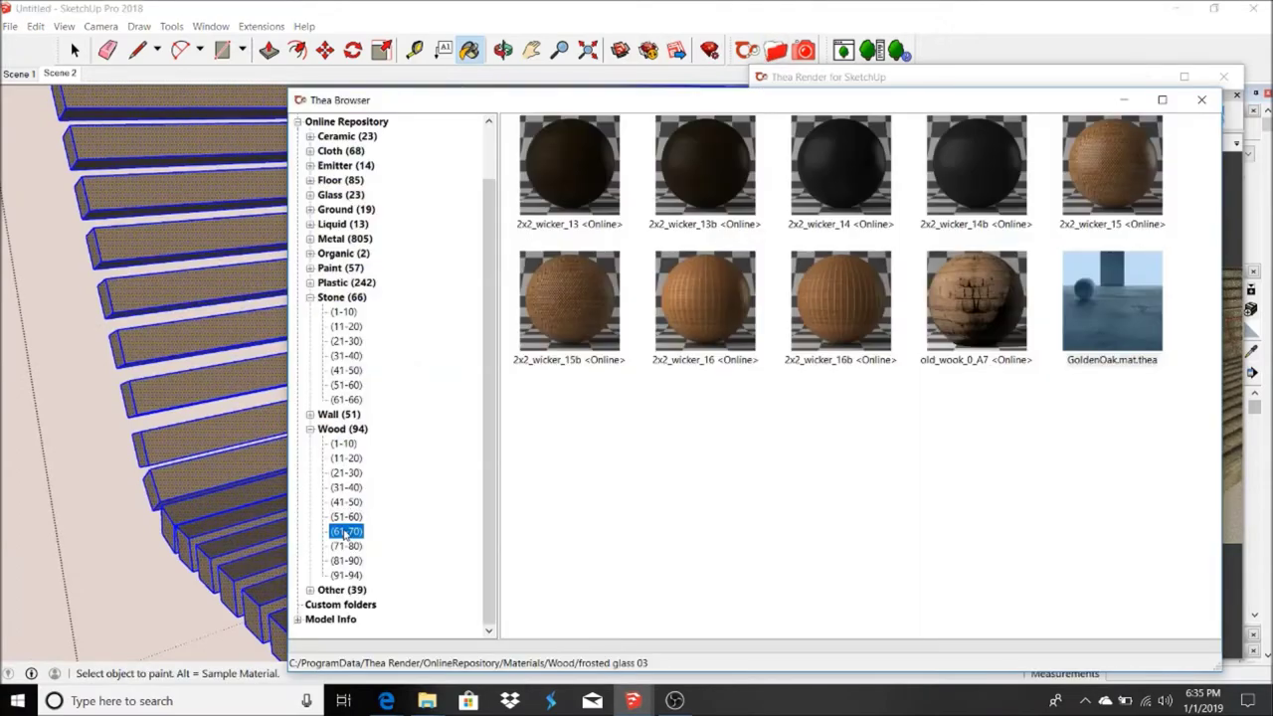
click(349, 547)
click(355, 589)
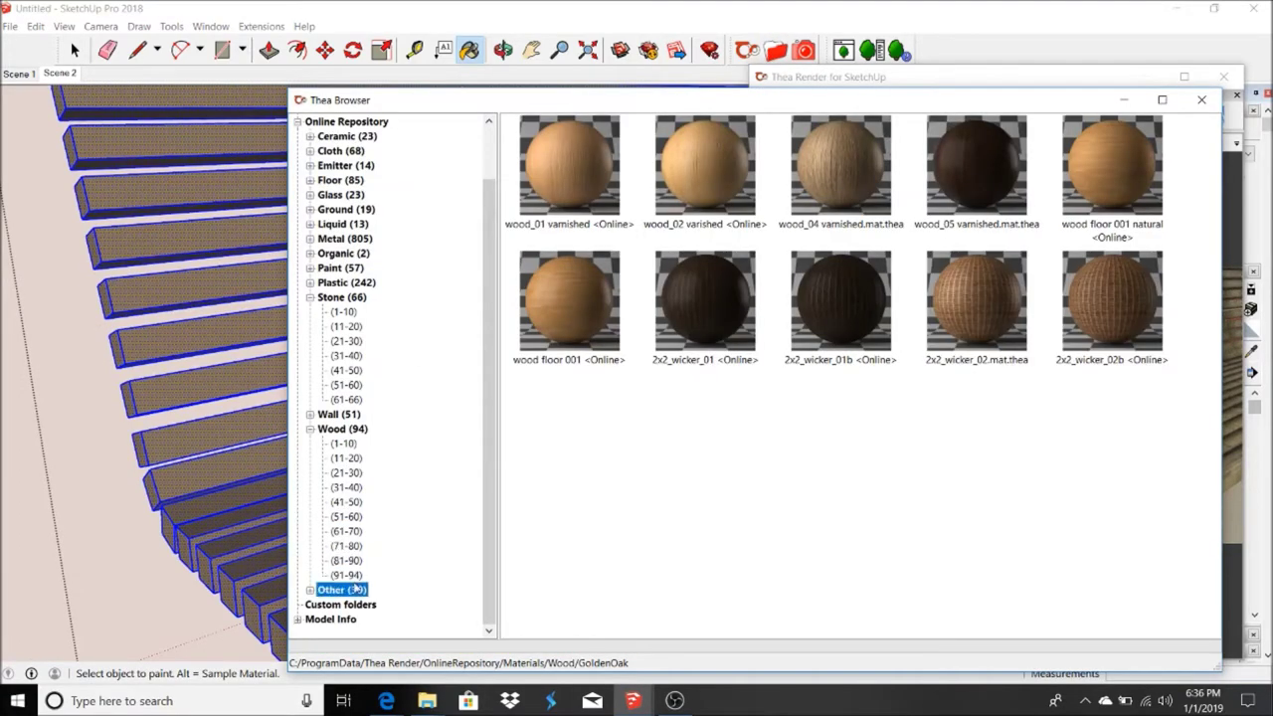
double_click(862, 166)
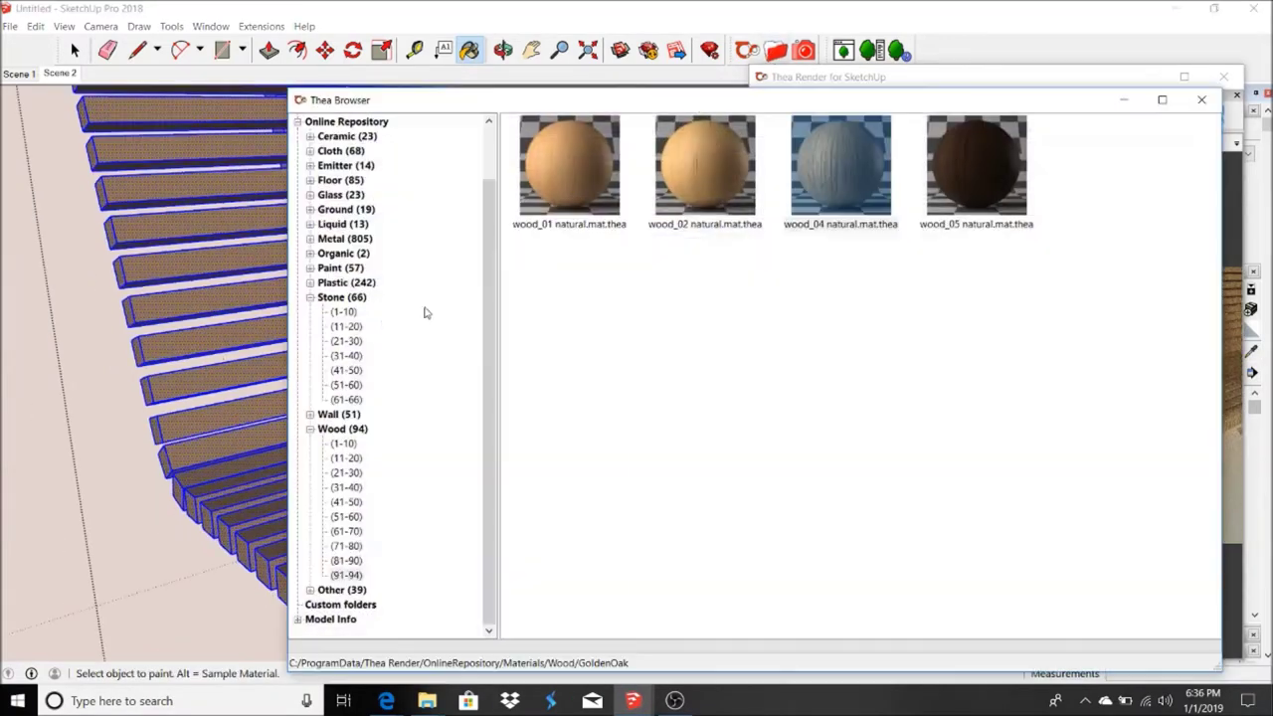
scroll(490, 264, up, 2)
- Browse online Floor materials 11–30 and paint the bench slats with DabSonoma
click(346, 177)
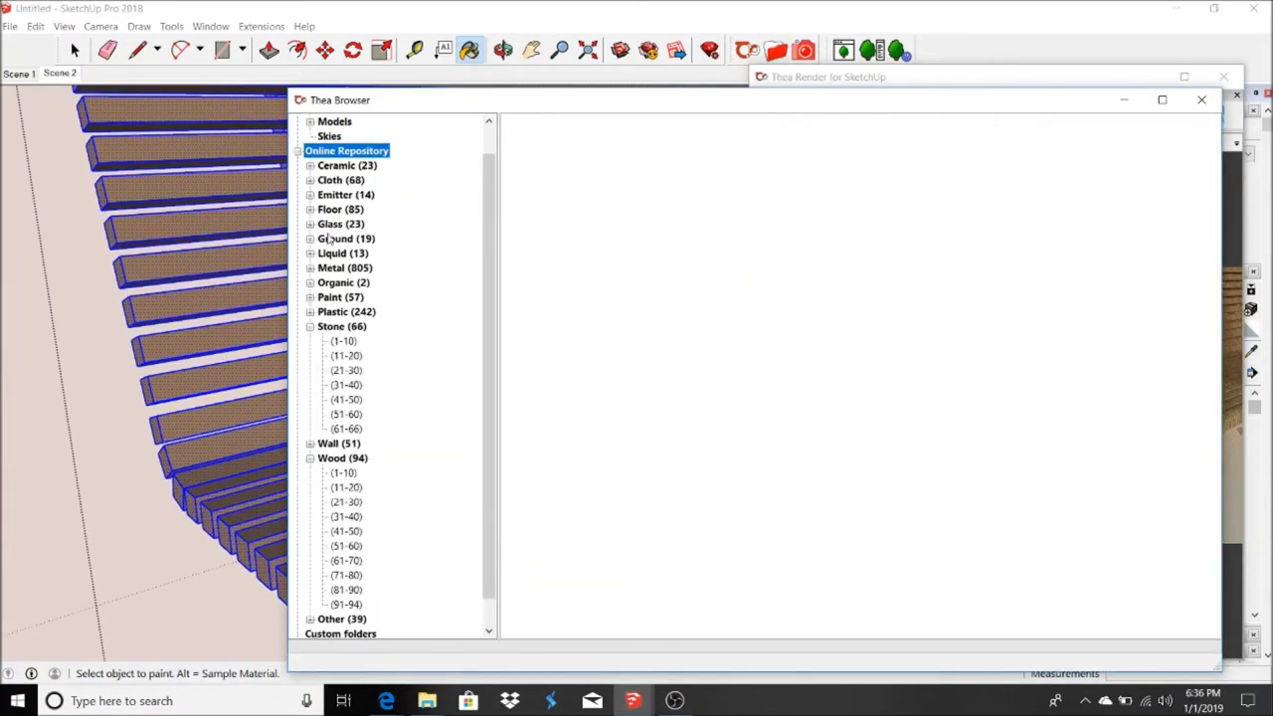
click(350, 240)
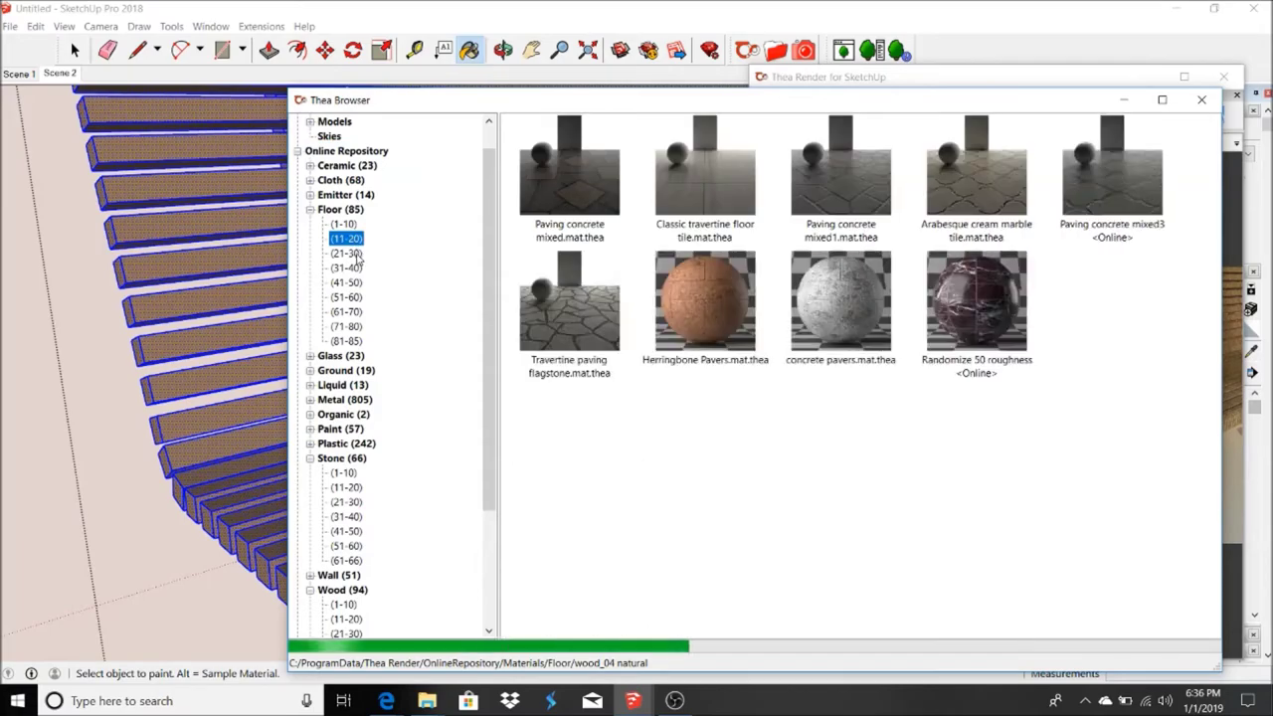
click(348, 254)
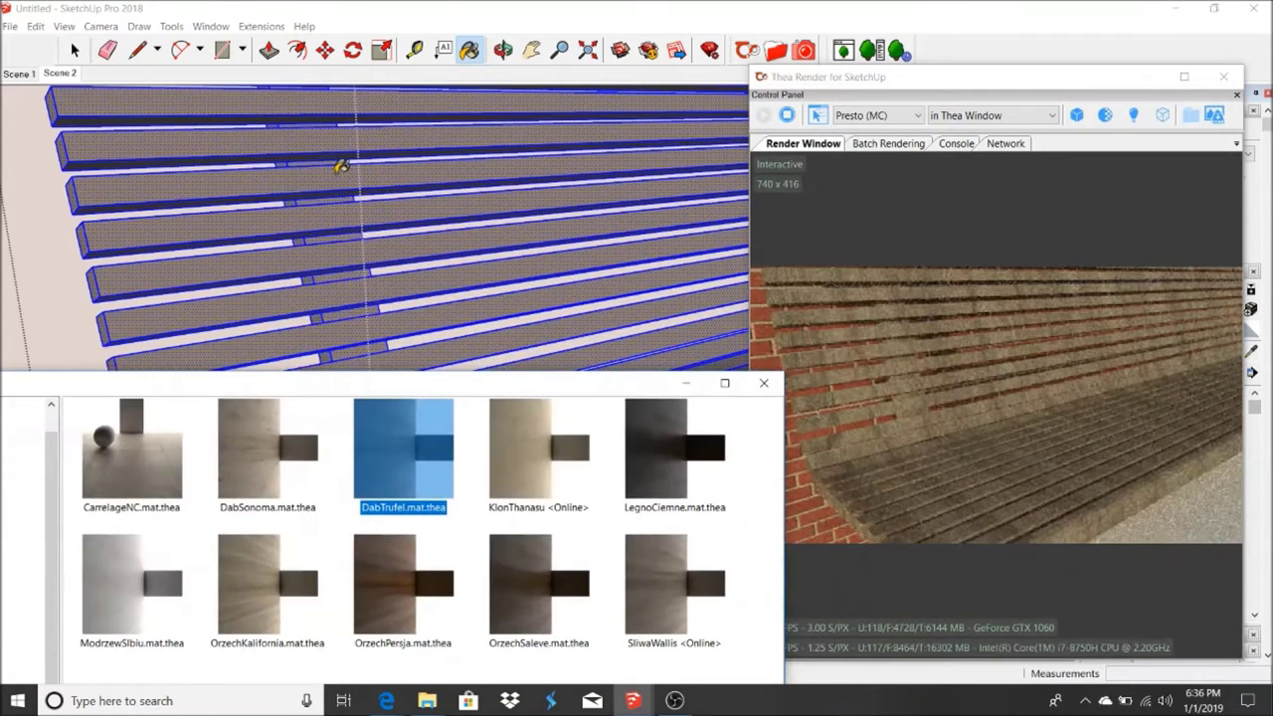
click(637, 472)
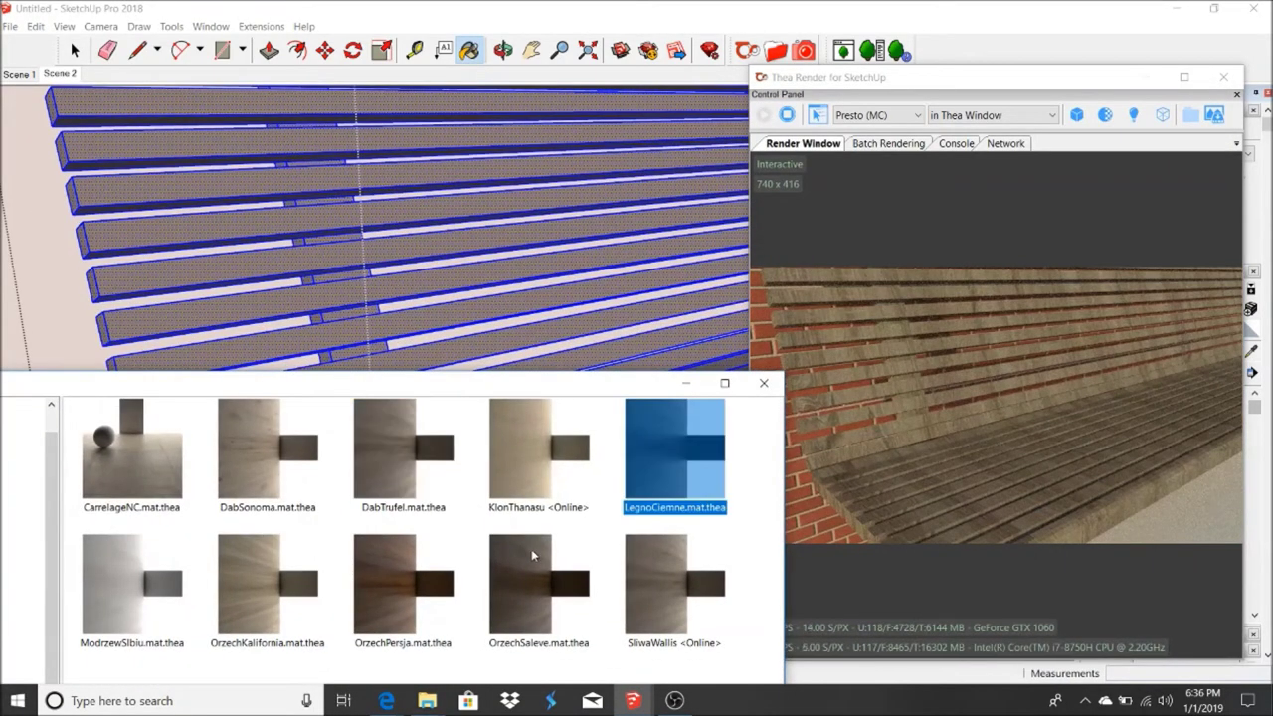
click(264, 447)
click(295, 292)
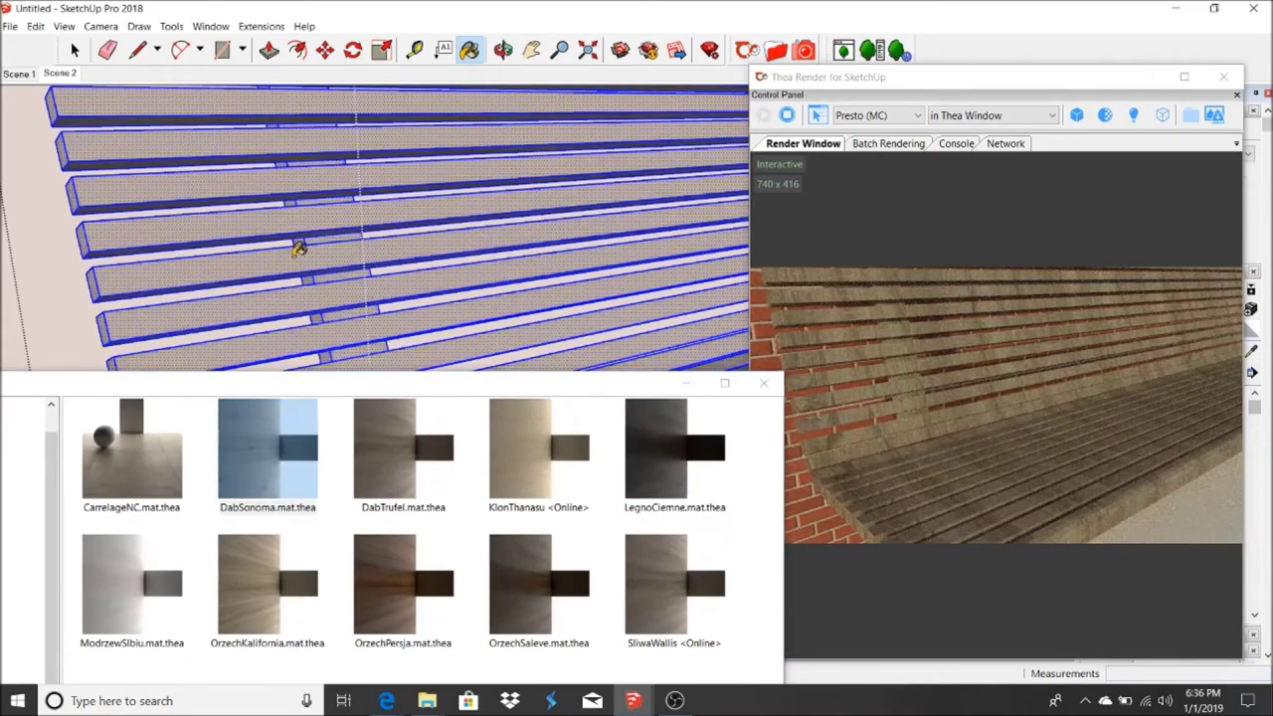
scroll(311, 231, down, 2)
click(763, 383)
- Zoom to the trash can and select all of its faces
scroll(465, 298, down, 3)
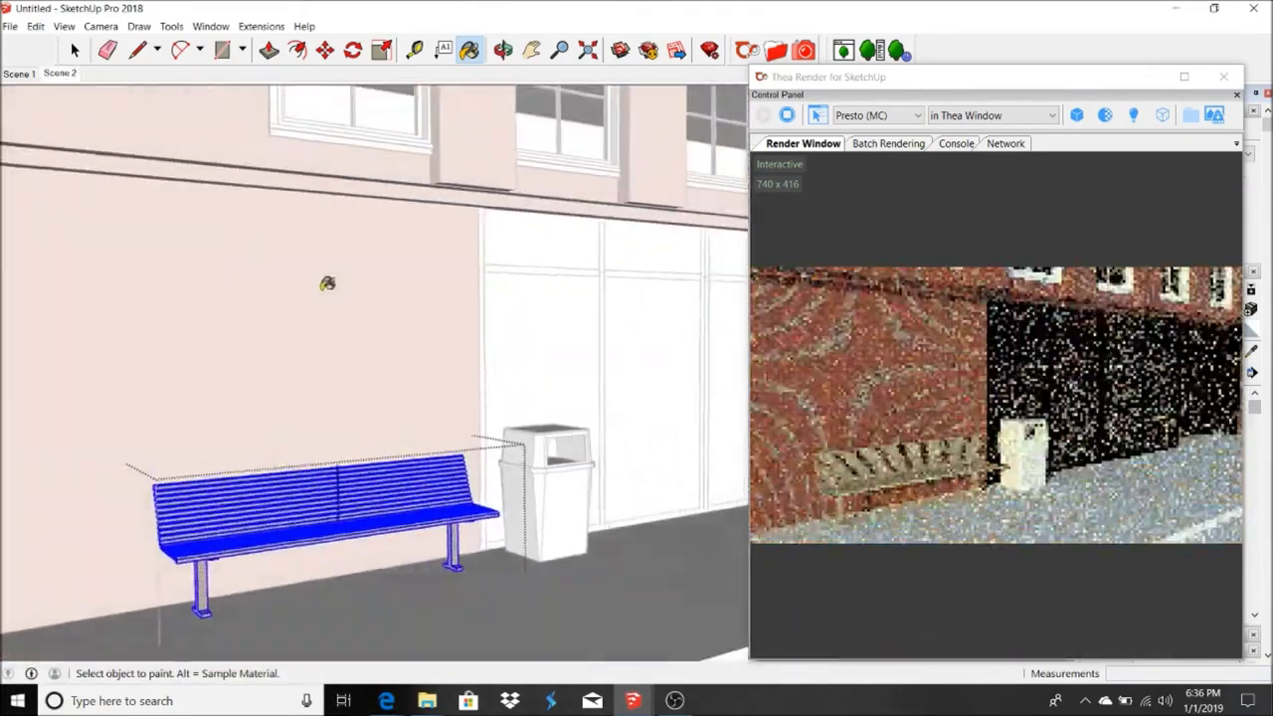
scroll(466, 297, down, 3)
scroll(446, 422, up, 3)
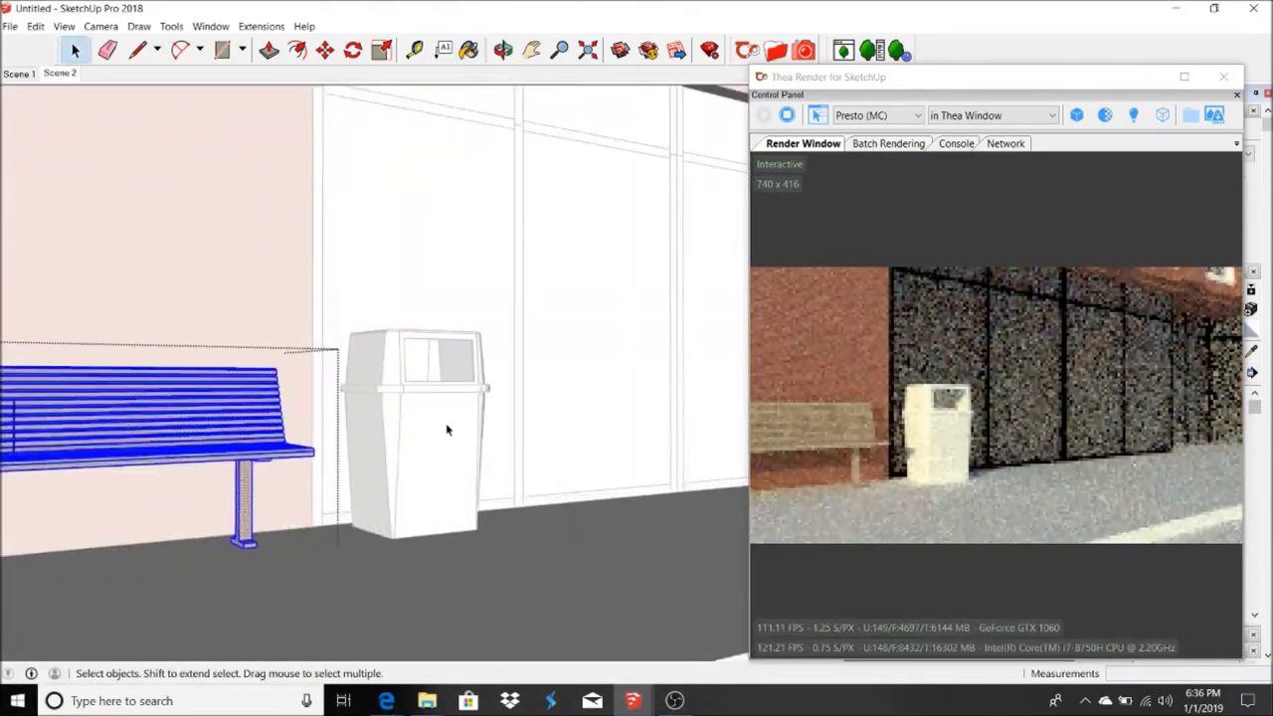
scroll(445, 423, up, 2)
click(420, 427)
triple_click(420, 427)
scroll(420, 427, up, 2)
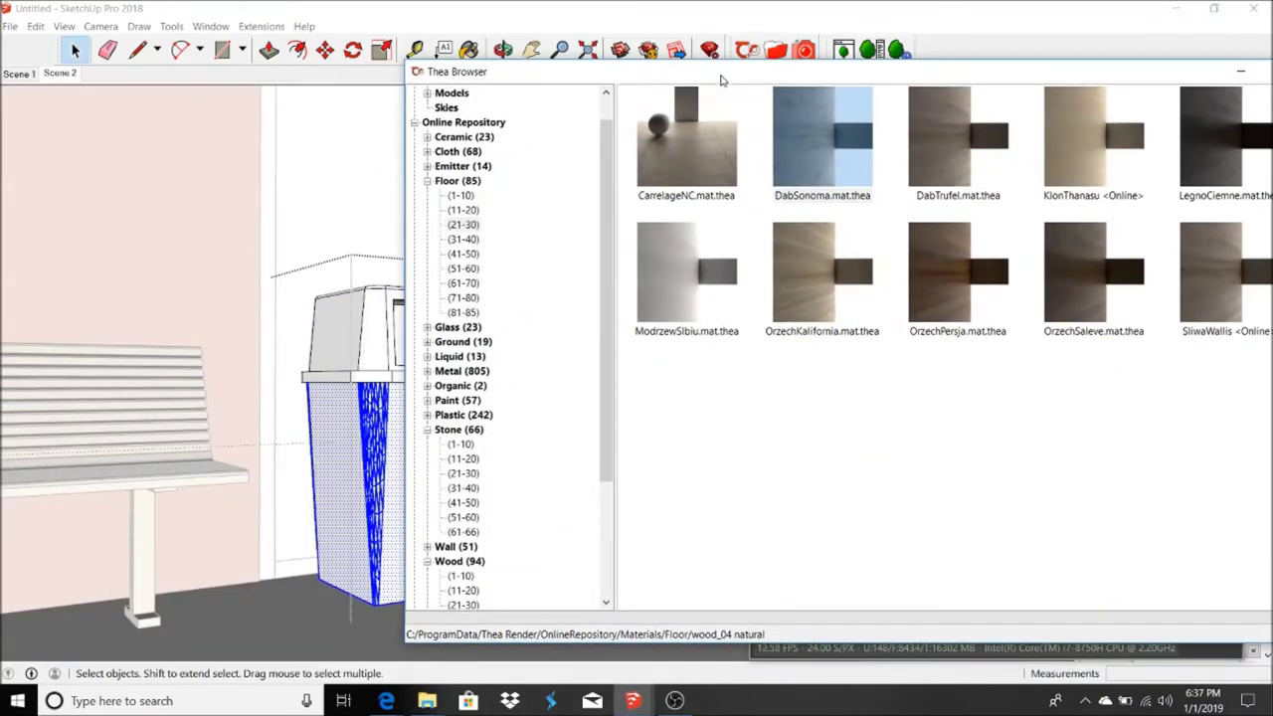
- Browse the local Plastic Surface Finish folders and open the bump plastics
click(415, 125)
click(427, 108)
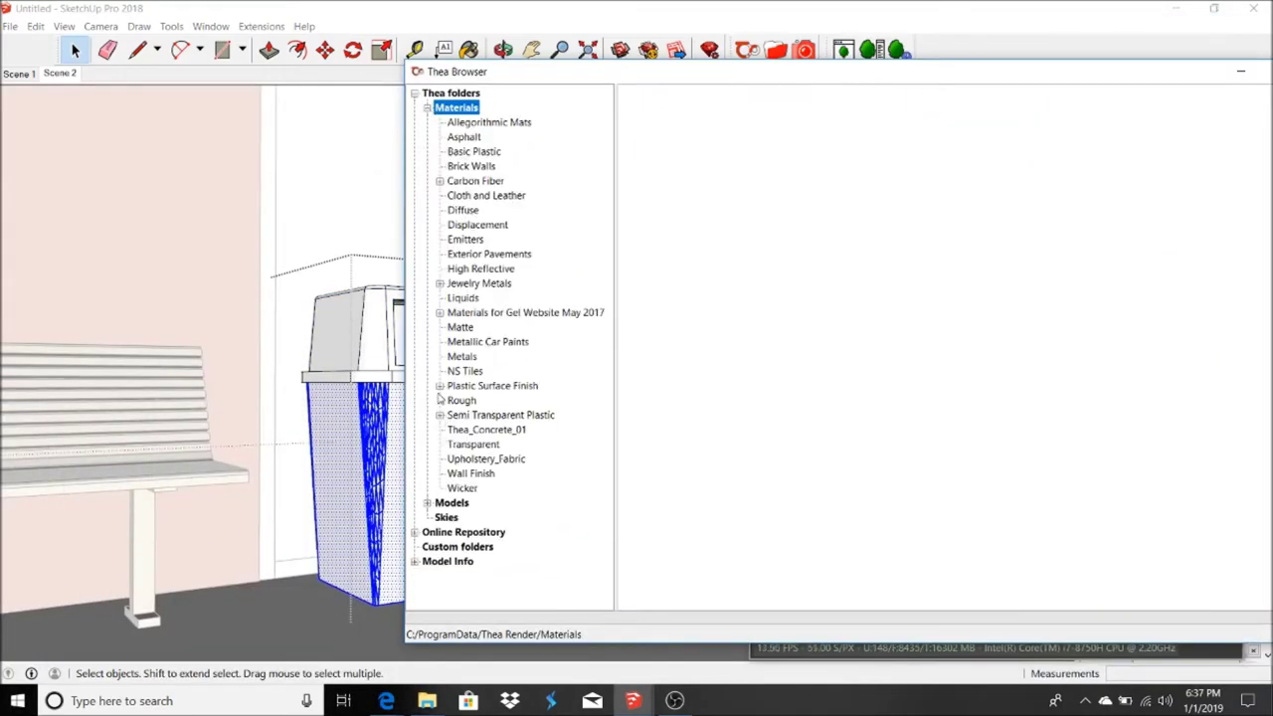
click(440, 386)
click(482, 401)
click(485, 458)
click(484, 473)
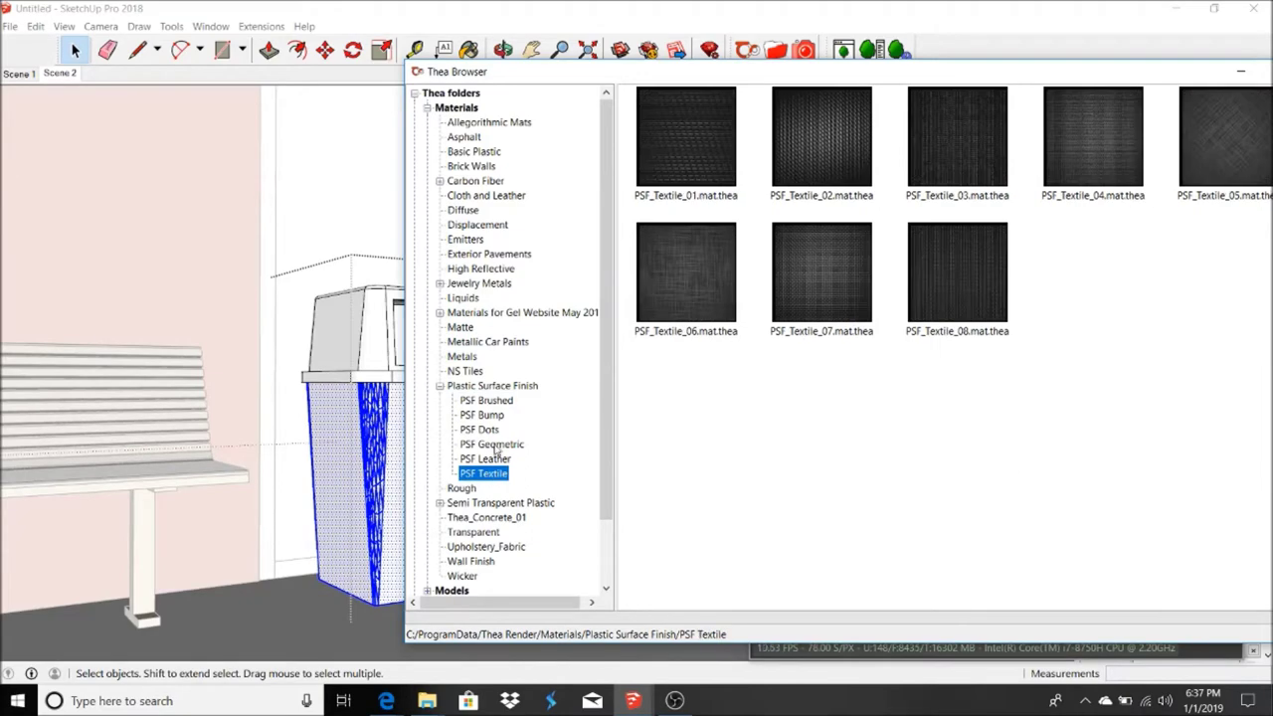
click(496, 446)
click(484, 415)
drag(596, 72, 383, 39)
scroll(1104, 424, down, 3)
scroll(1104, 424, down, 2)
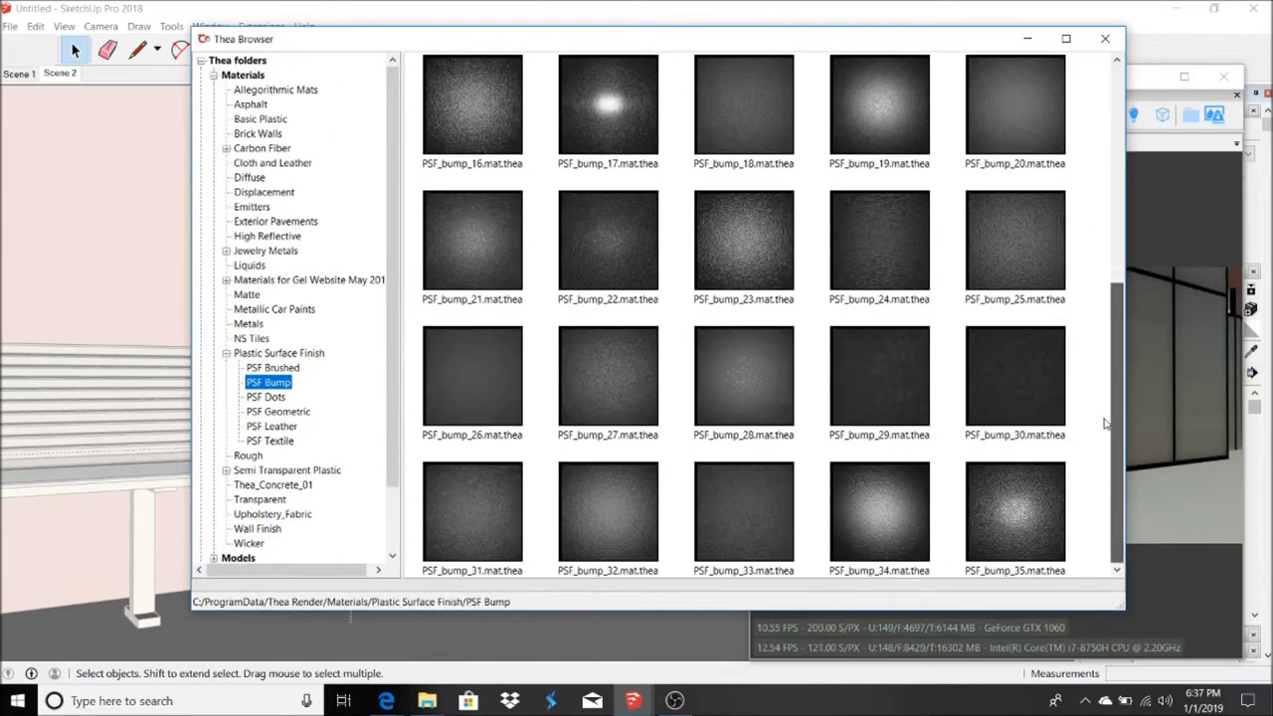
- Paint the bin body and lid with the dark PSF_bump_27 material
double_click(587, 364)
click(419, 419)
scroll(258, 231, up, 2)
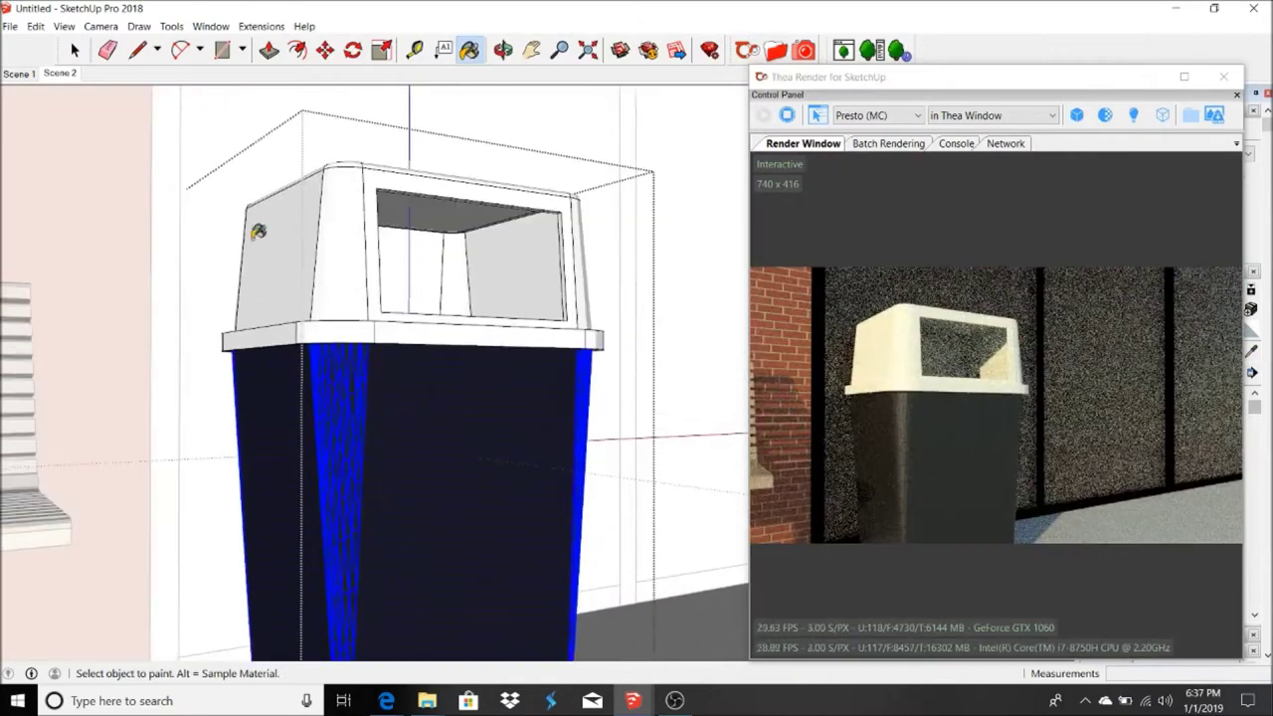
key(space)
click(349, 261)
click(346, 222)
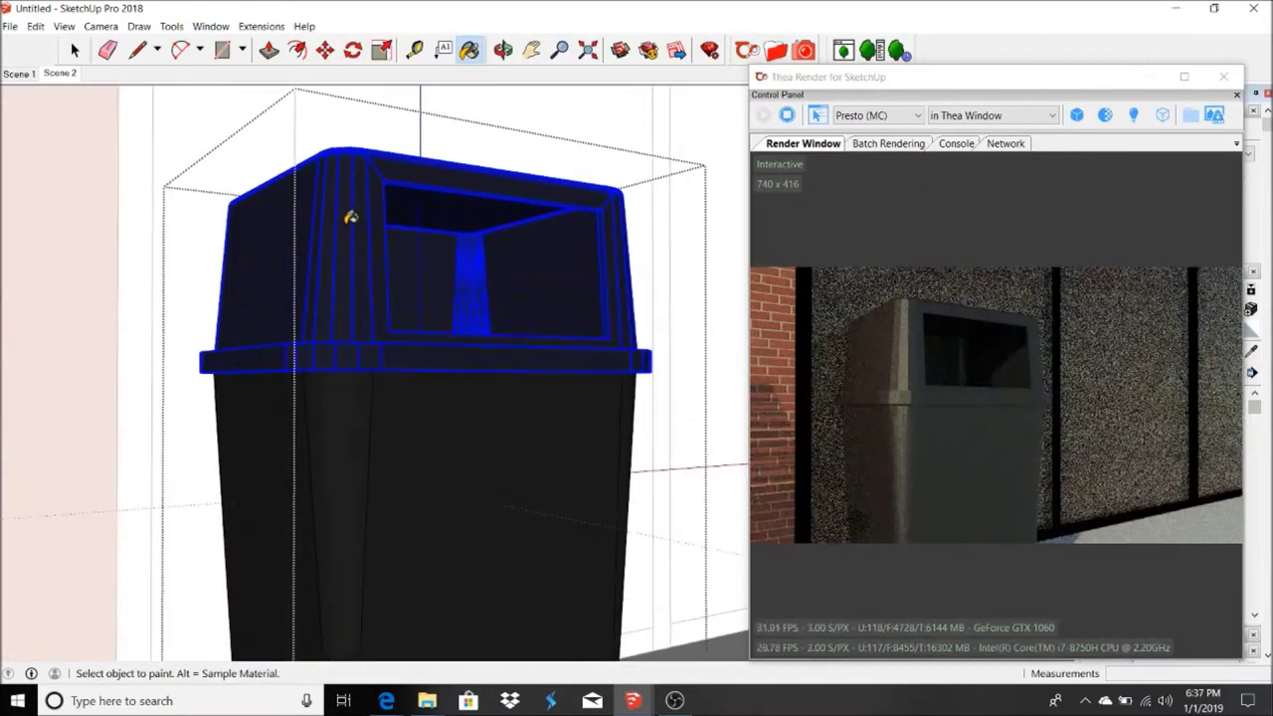
- Repaint the bin lid with the red STP_Single_Sided_24 plastic
key(Page_Down)
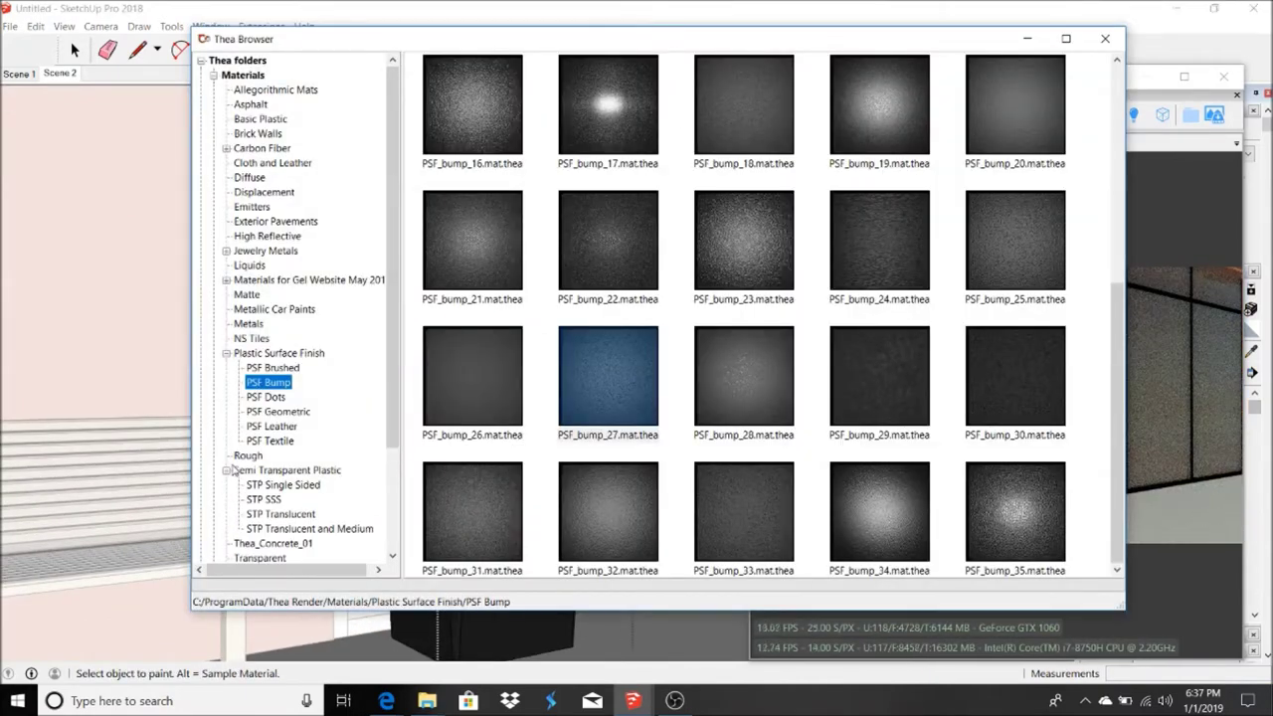
click(293, 485)
scroll(1116, 159, down, 3)
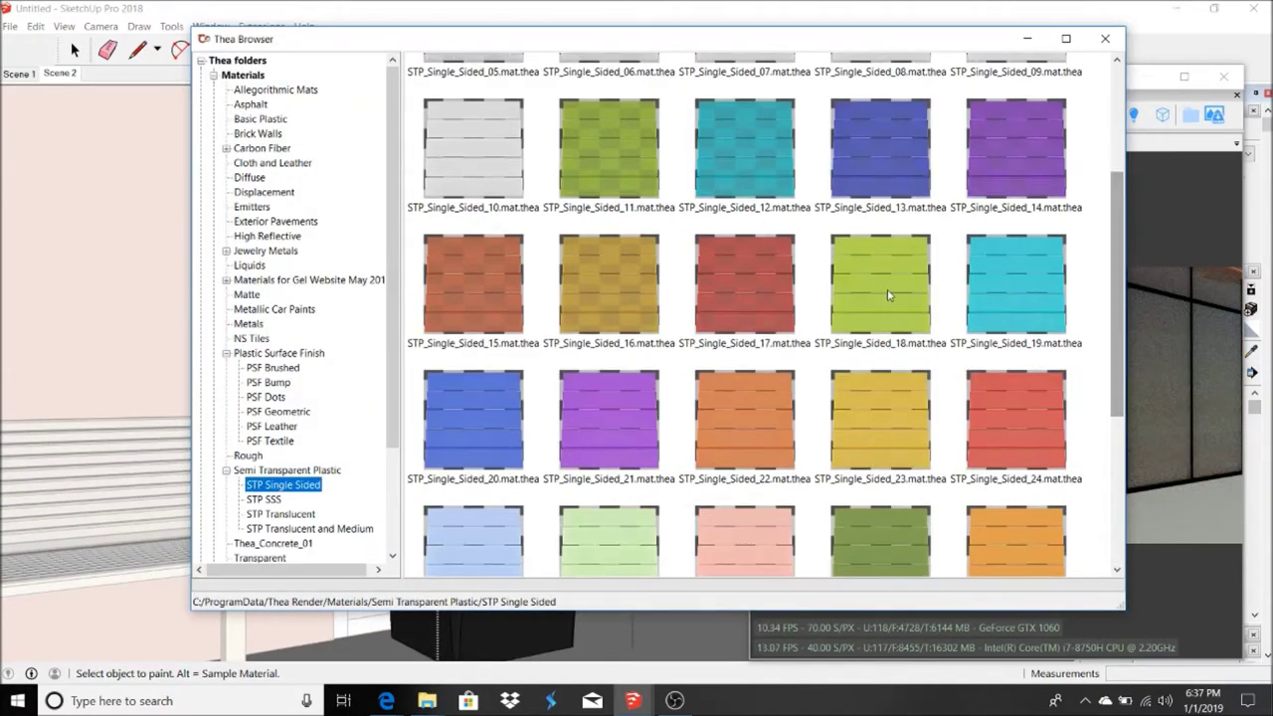
click(994, 398)
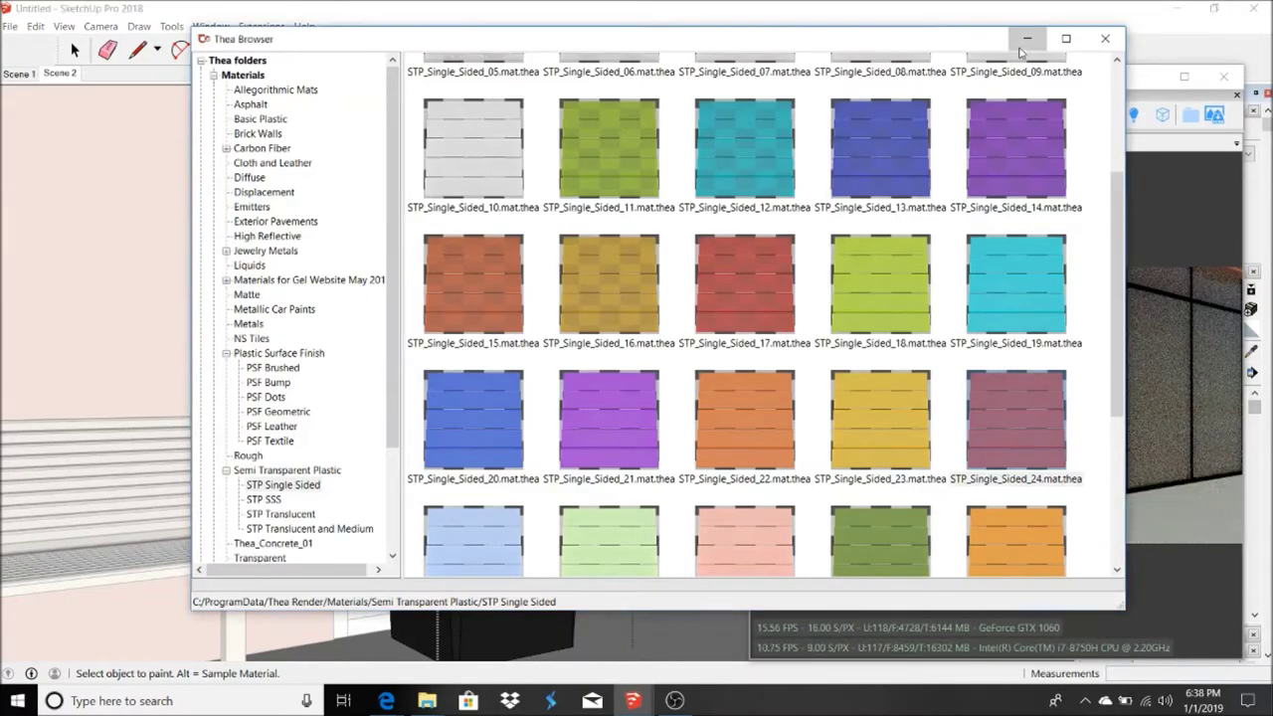
click(1028, 39)
- Orbit around the trash can, then switch to the Scene 2 street view
scroll(453, 413, up, 3)
scroll(443, 420, up, 2)
key(o)
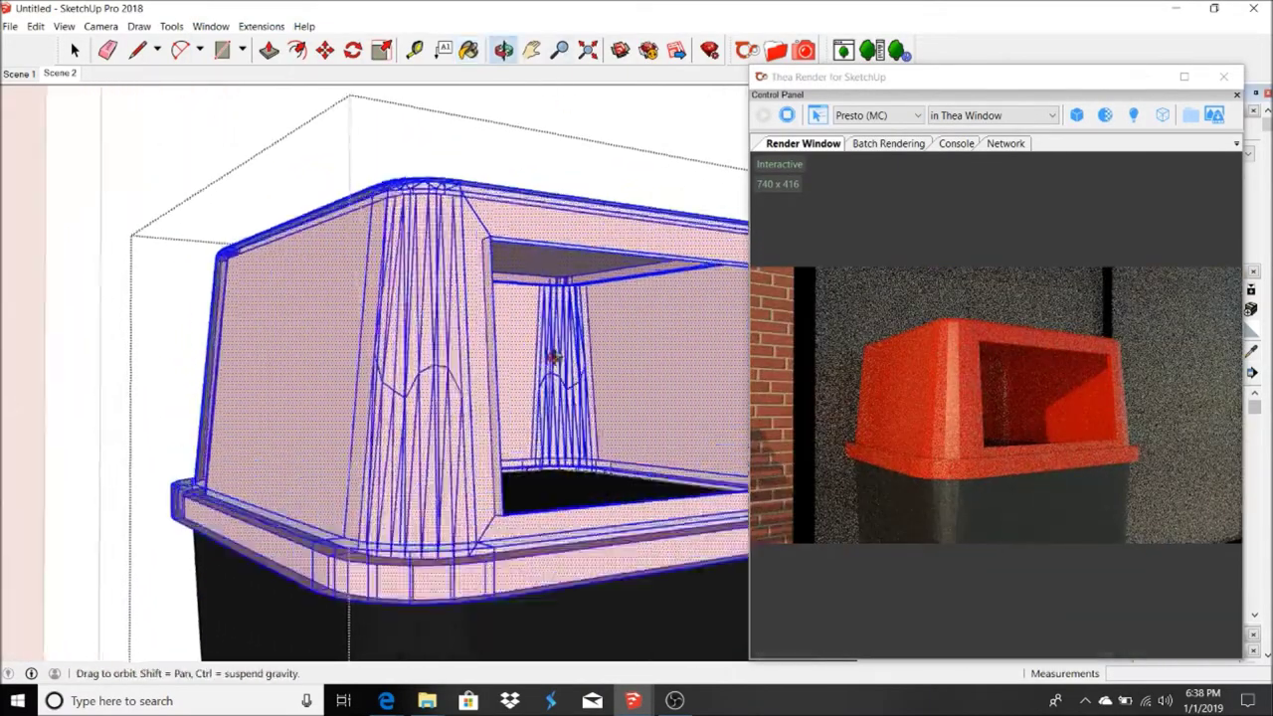
drag(497, 384, 540, 455)
click(60, 72)
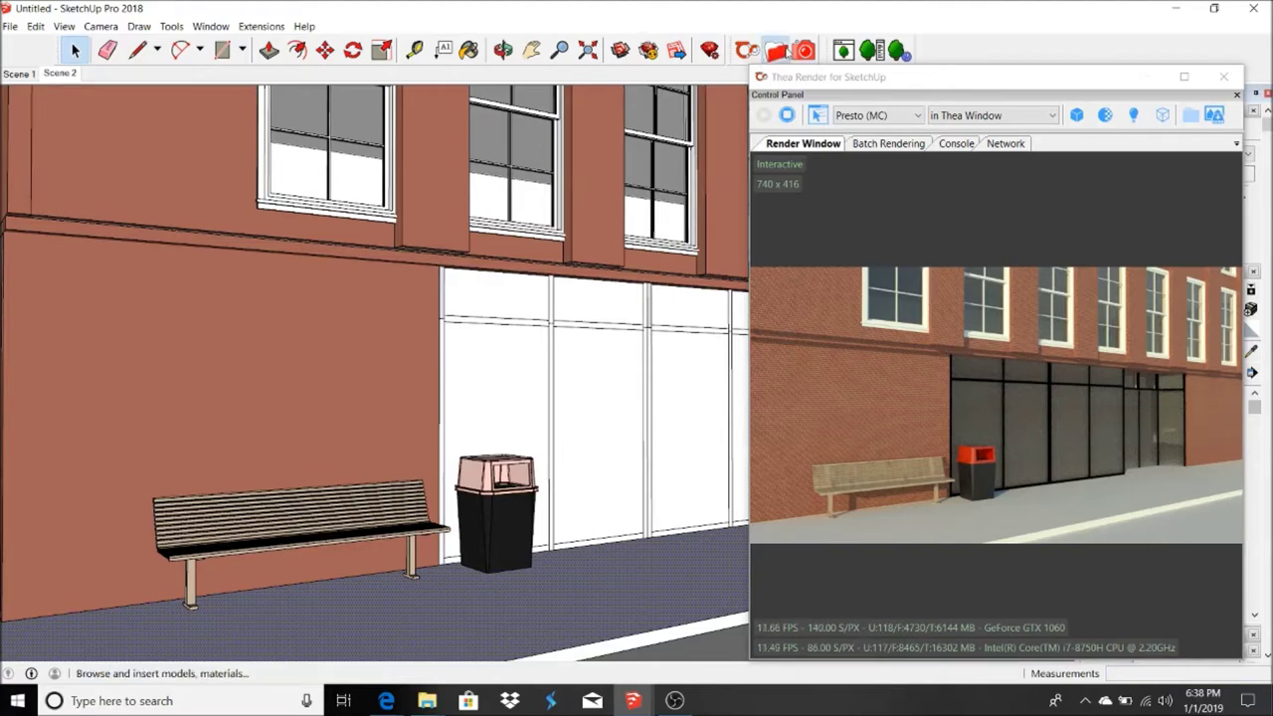
- Expand the Thea online repository and browse the Ground materials
click(777, 51)
click(216, 77)
double_click(220, 116)
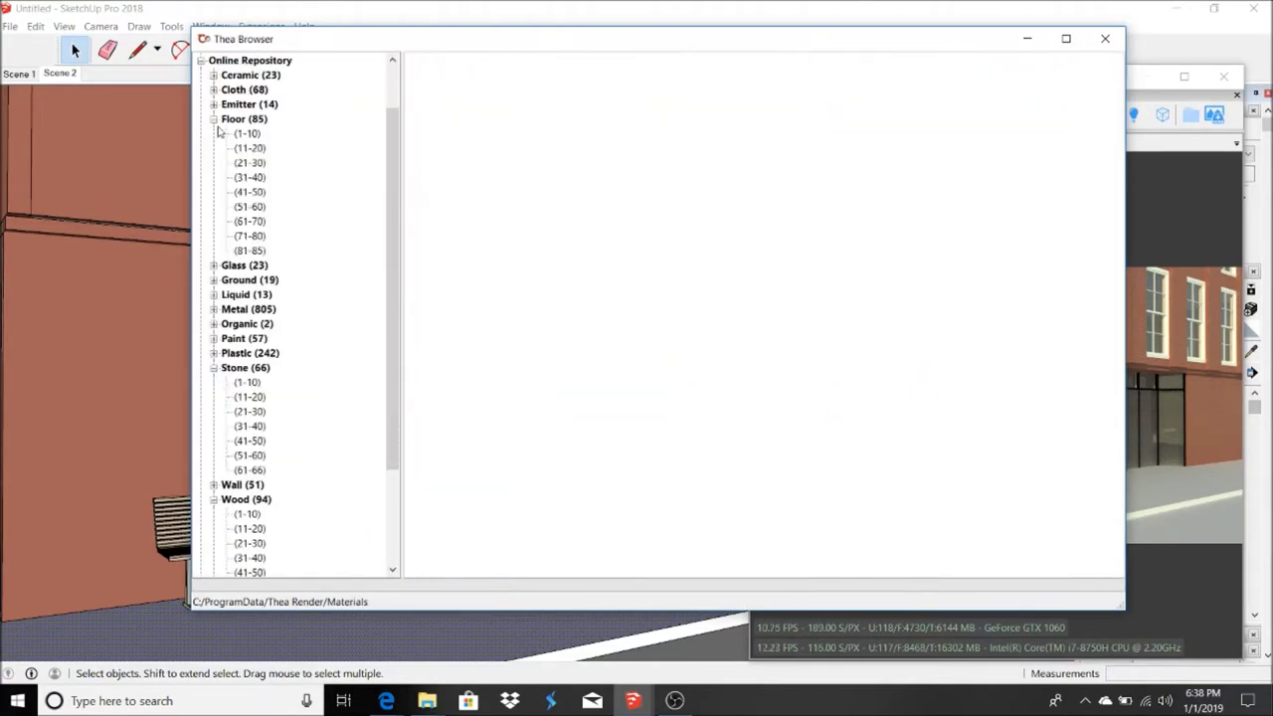
click(213, 279)
click(249, 308)
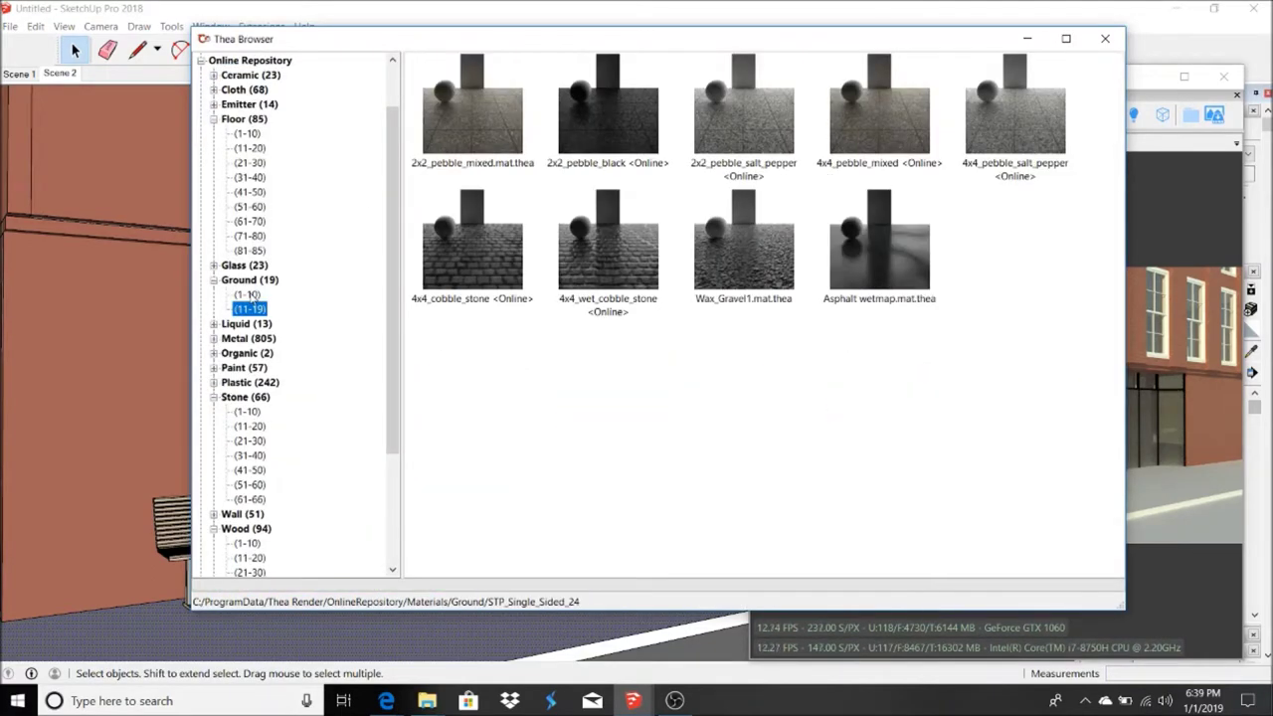
click(250, 295)
- Browse the online Floor material ranges, settling on Floor materials 41–50
click(249, 250)
click(250, 236)
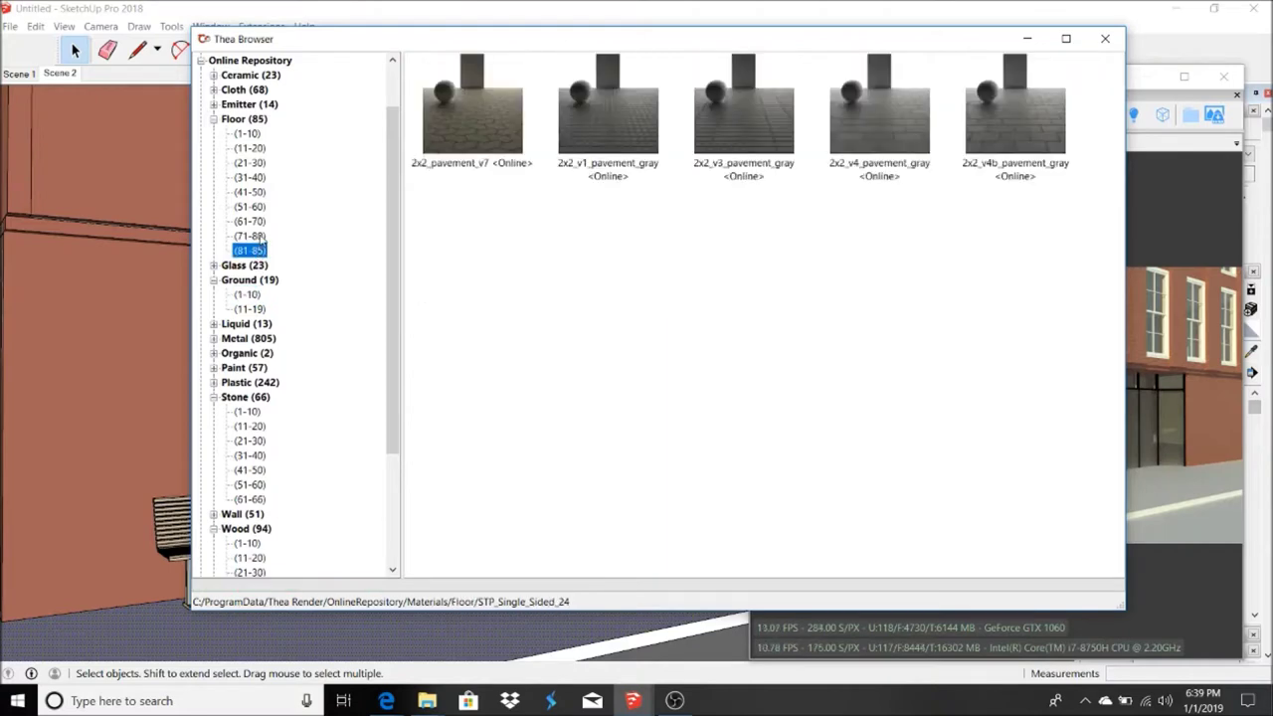
click(249, 221)
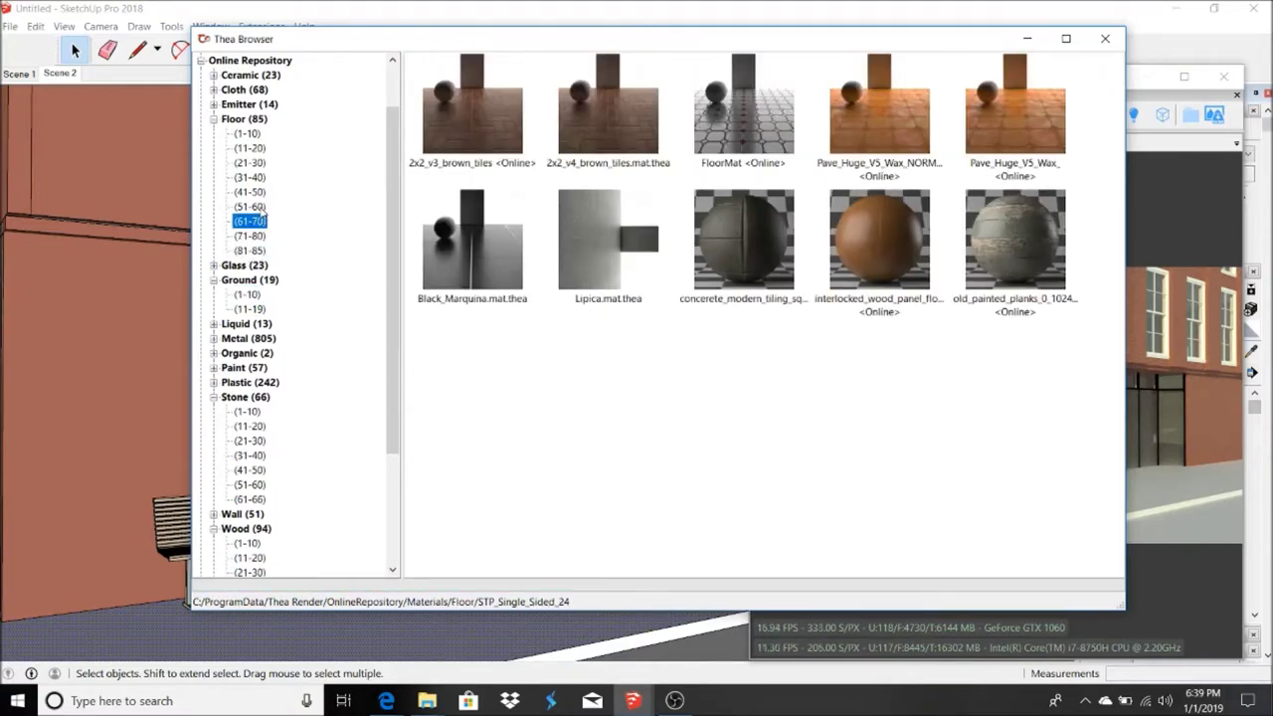
click(260, 206)
click(259, 191)
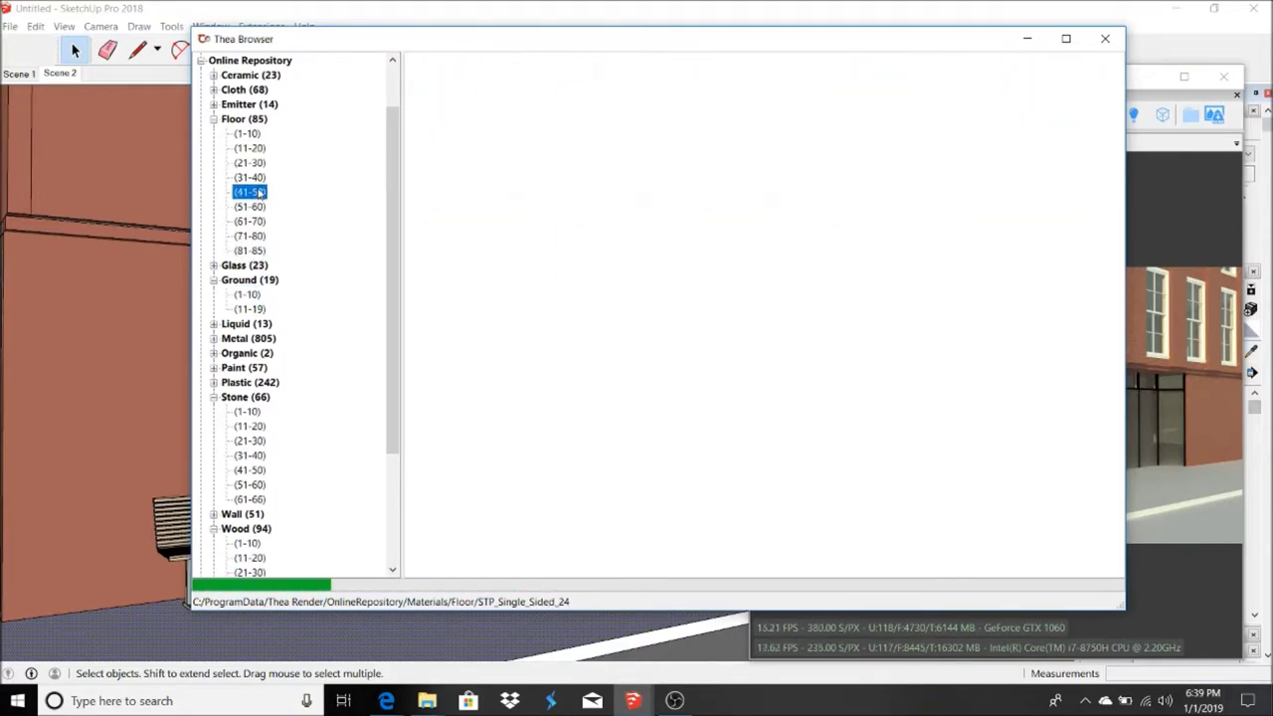
click(249, 162)
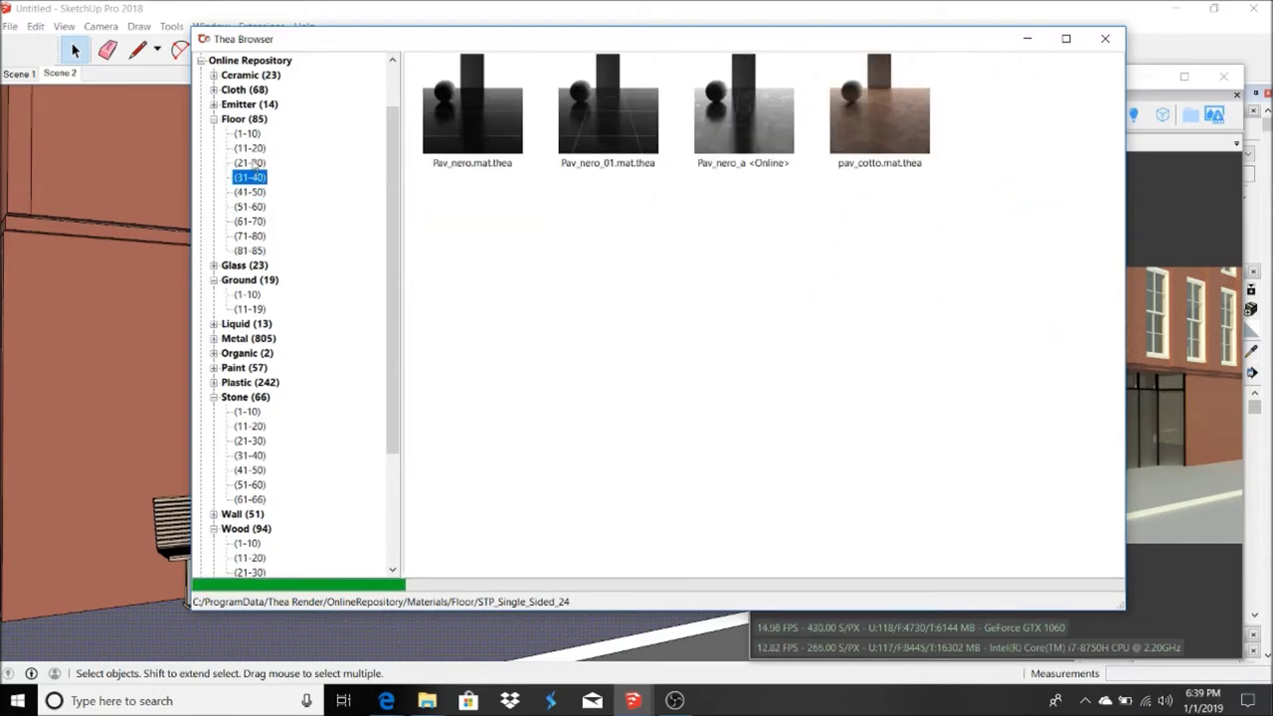
click(248, 147)
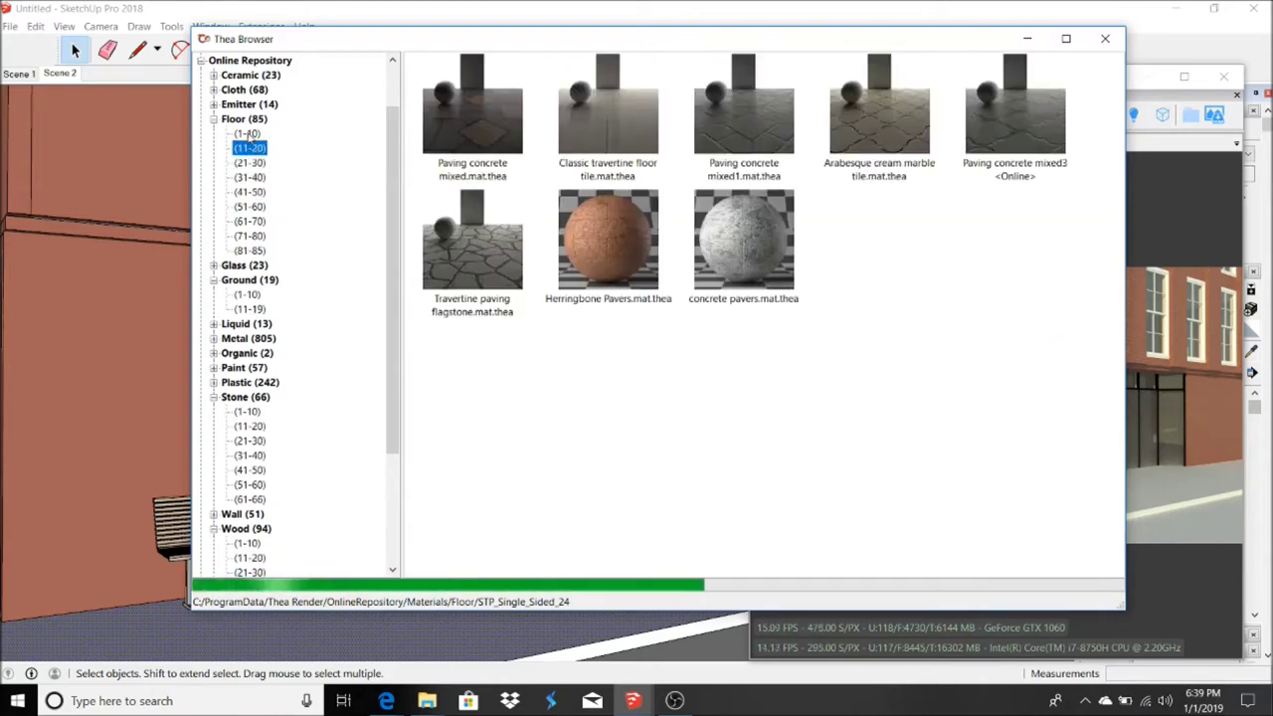
click(248, 133)
click(250, 162)
click(250, 177)
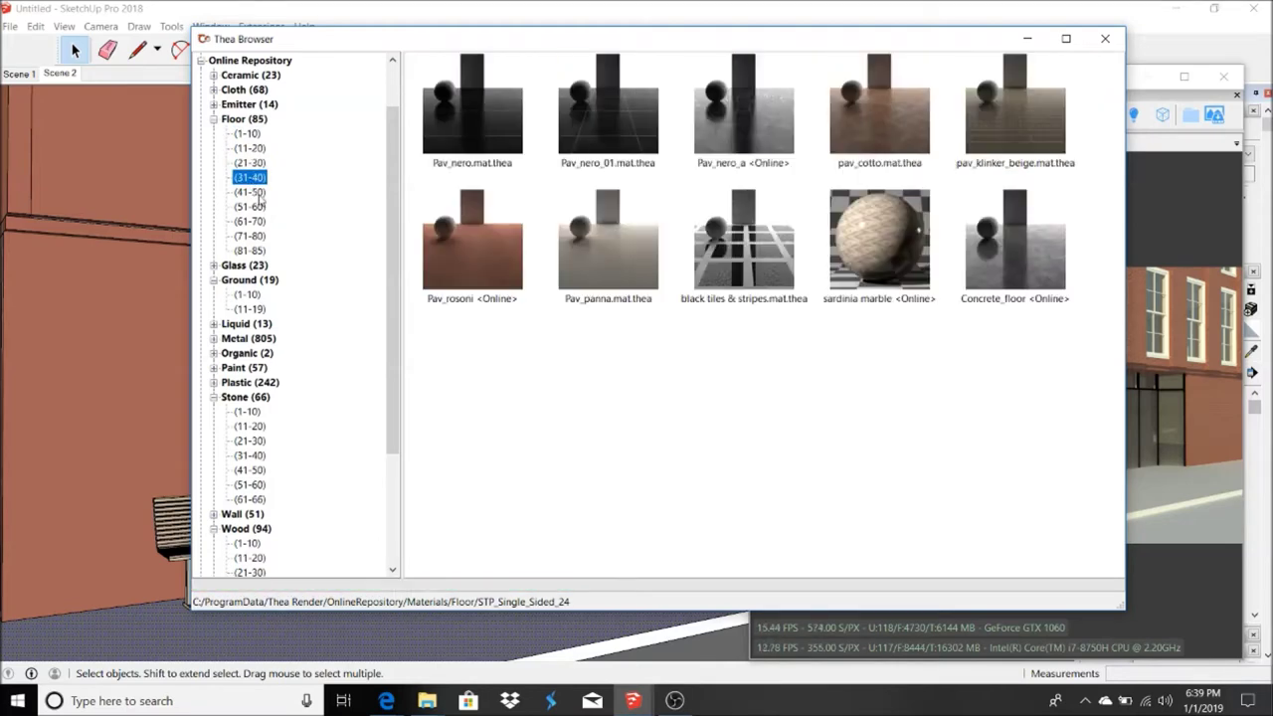
click(253, 192)
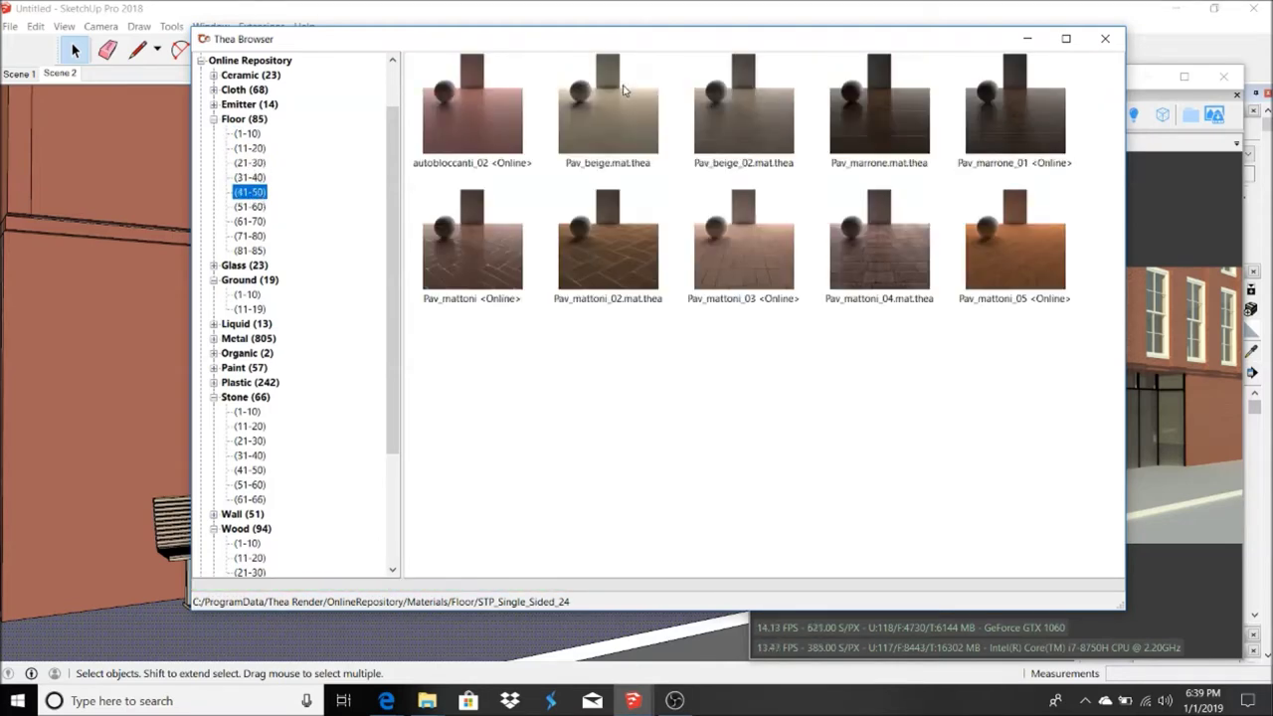
- Load the Pav_mattoni_04 brick paving material
double_click(843, 235)
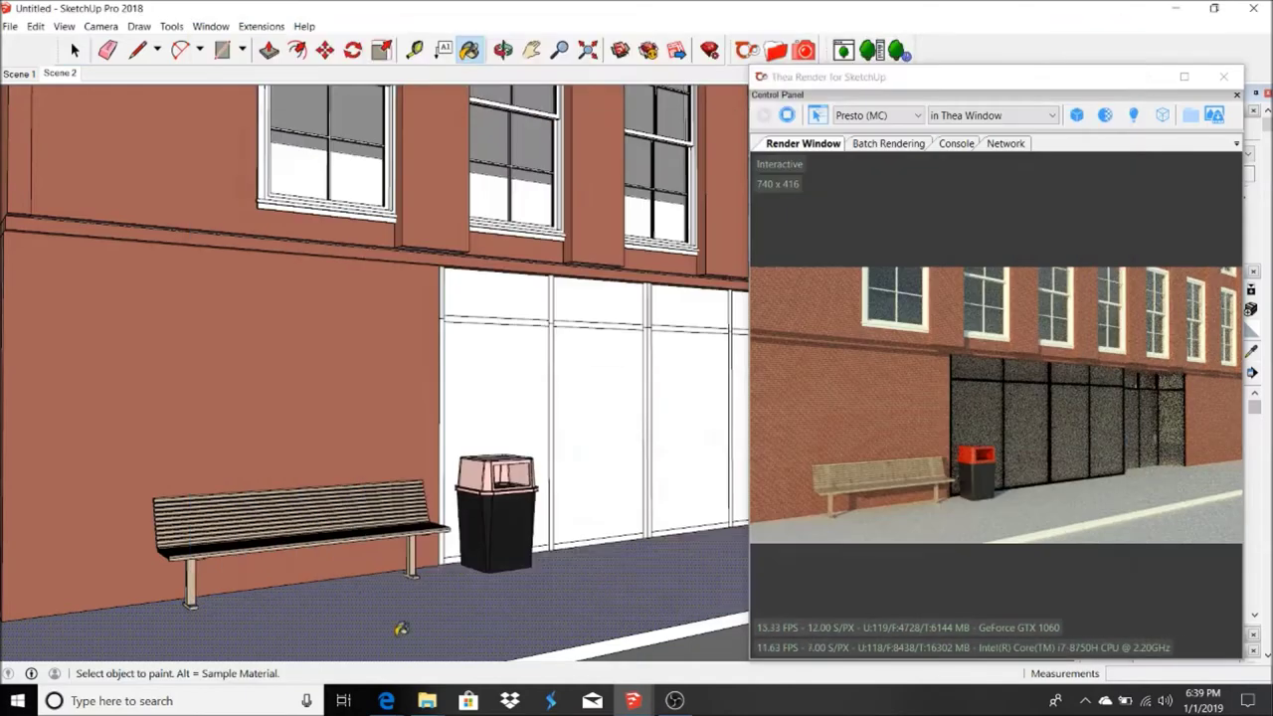
scroll(627, 620, up, 3)
scroll(605, 600, up, 2)
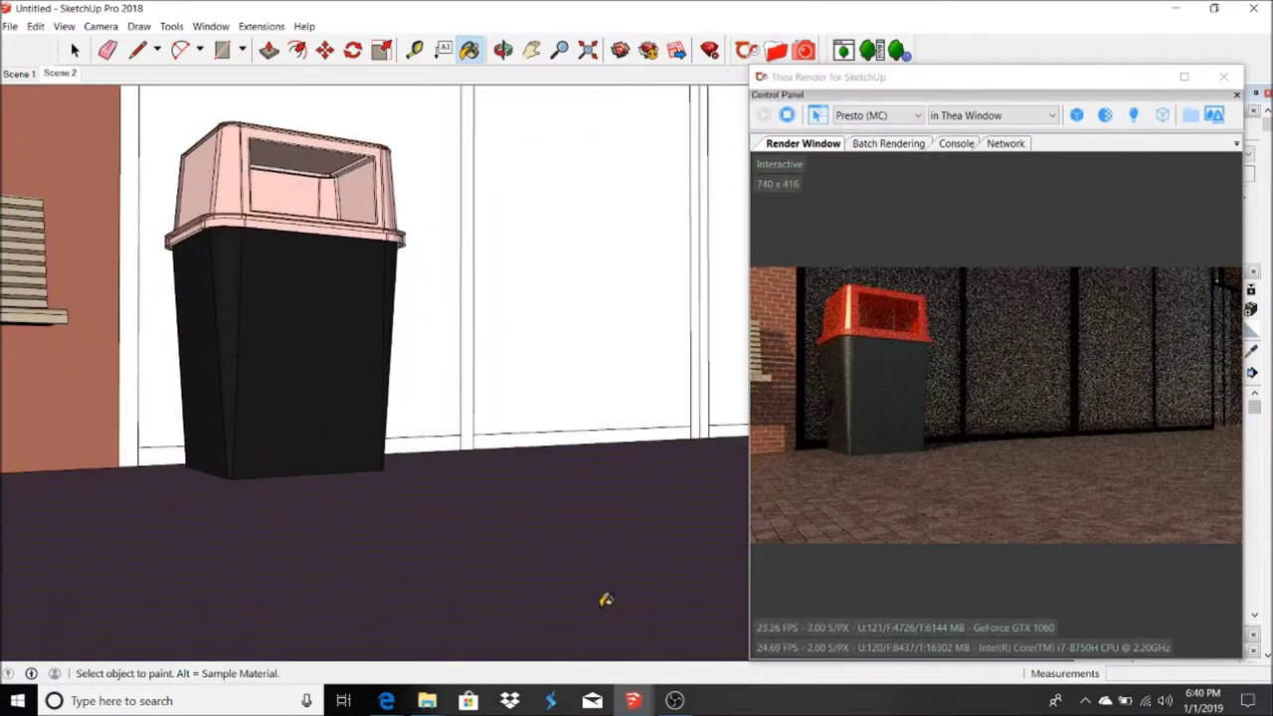
scroll(540, 503, down, 2)
scroll(538, 502, down, 1)
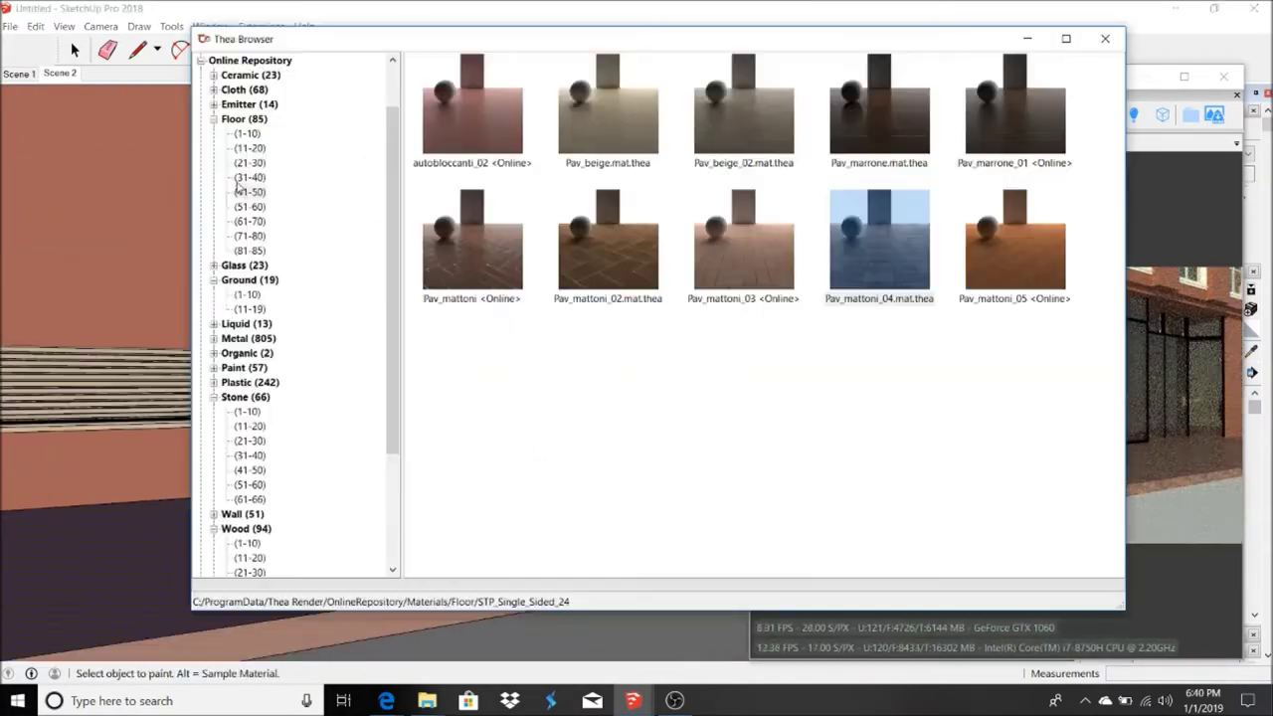
- Load the Pav_rosoni floor material and orbit down to view the sidewalk
click(249, 206)
click(251, 177)
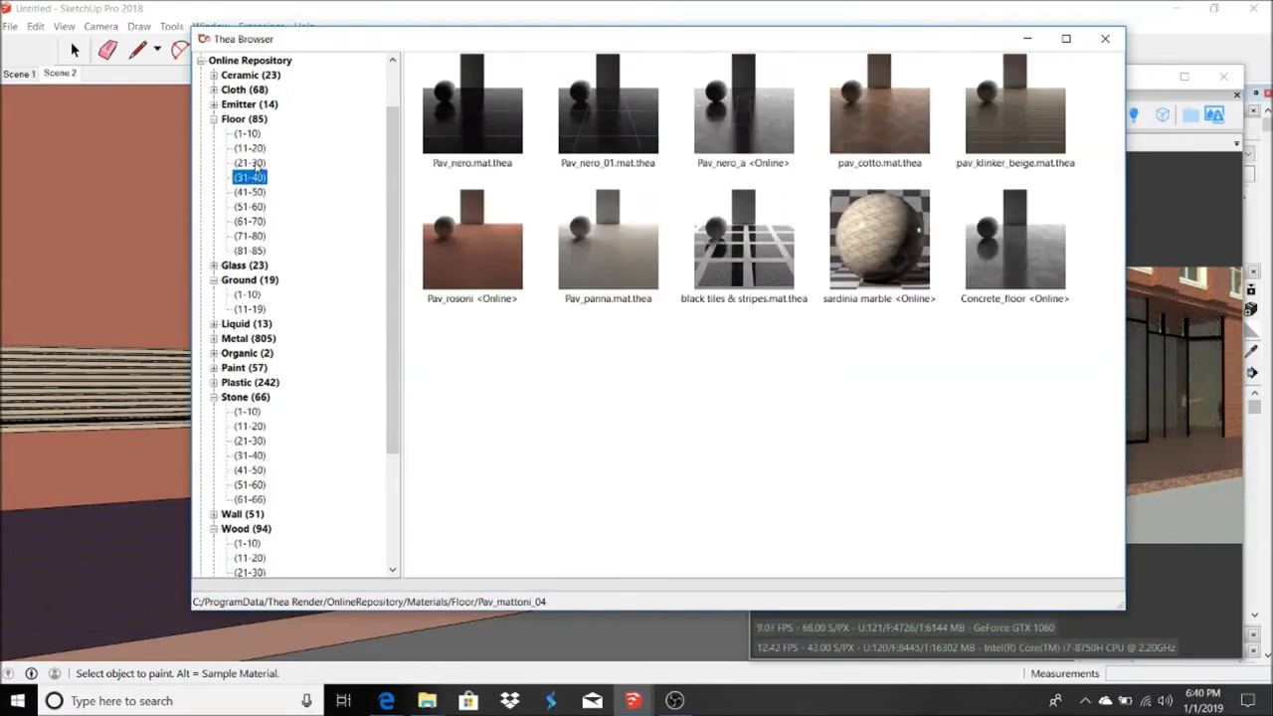
double_click(428, 296)
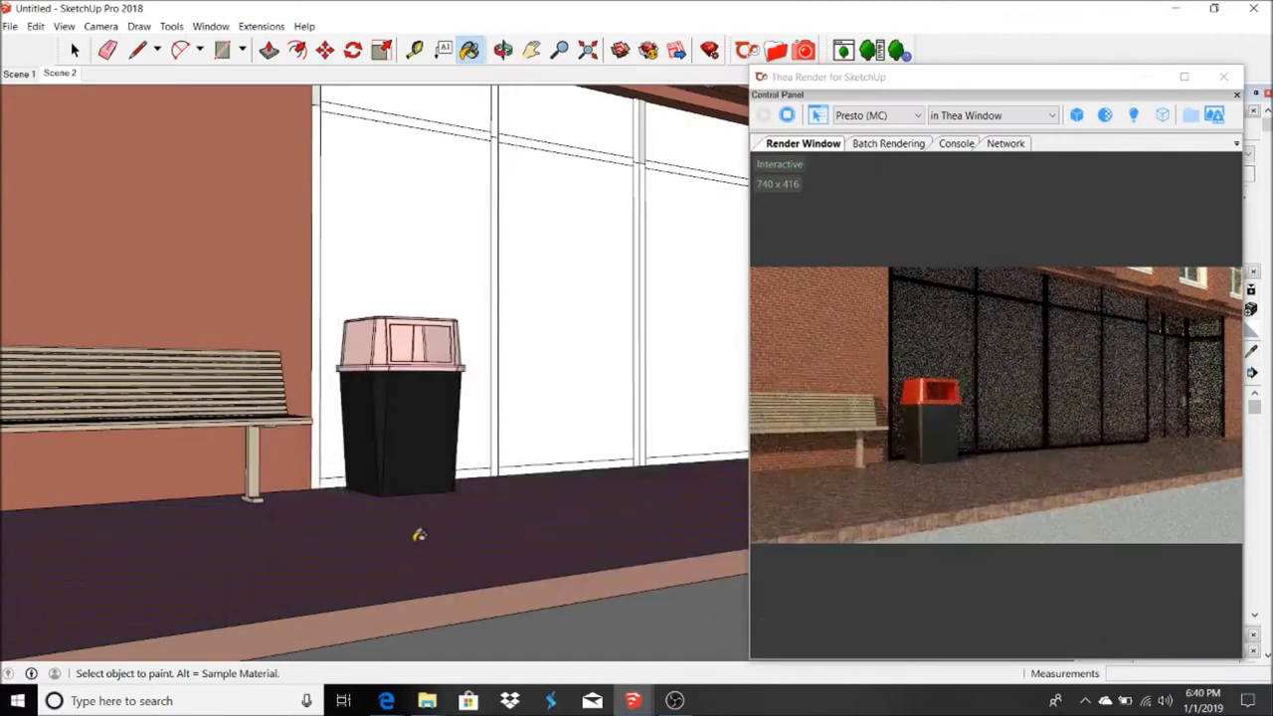
scroll(424, 602, up, 3)
scroll(427, 514, up, 3)
mouse_move(506, 369)
middle_down()
mouse_move(500, 445)
mouse_move(328, 506)
middle_up()
click(248, 135)
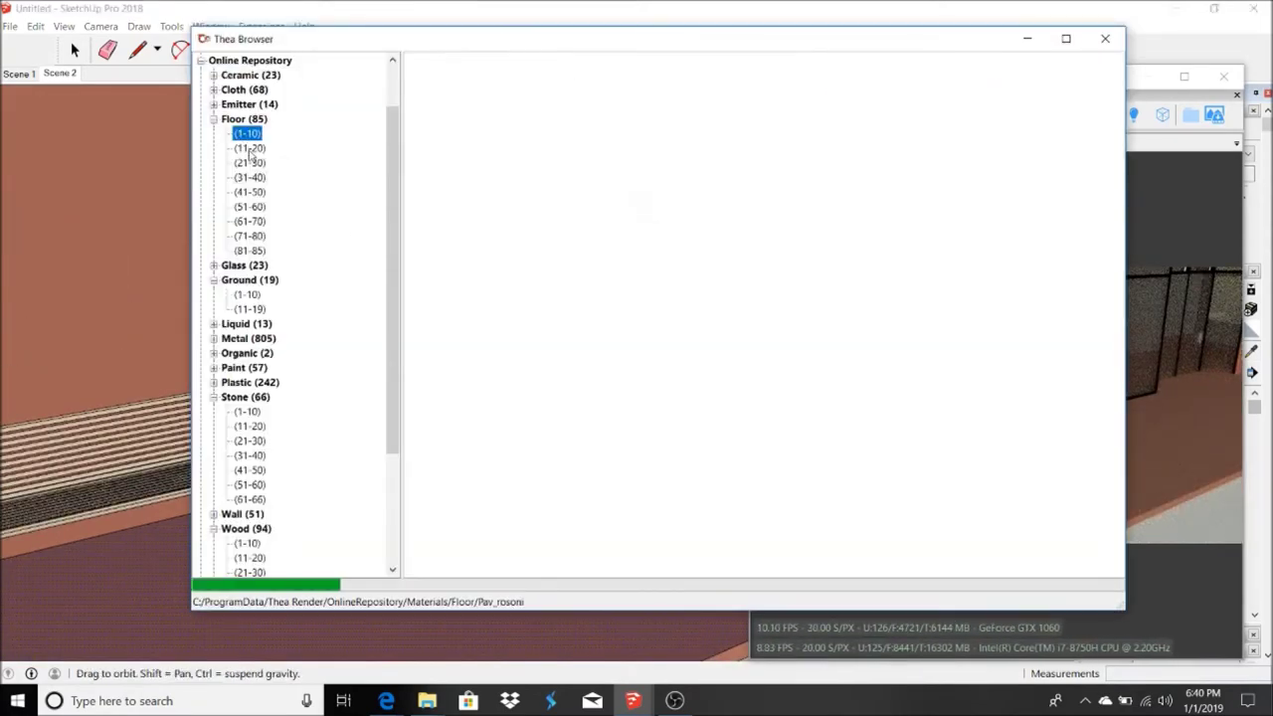
- Download Venice_Stone_Floor_02, then paint the sidewalk with Venice_Stone_Floor_01 grey stone
double_click(774, 113)
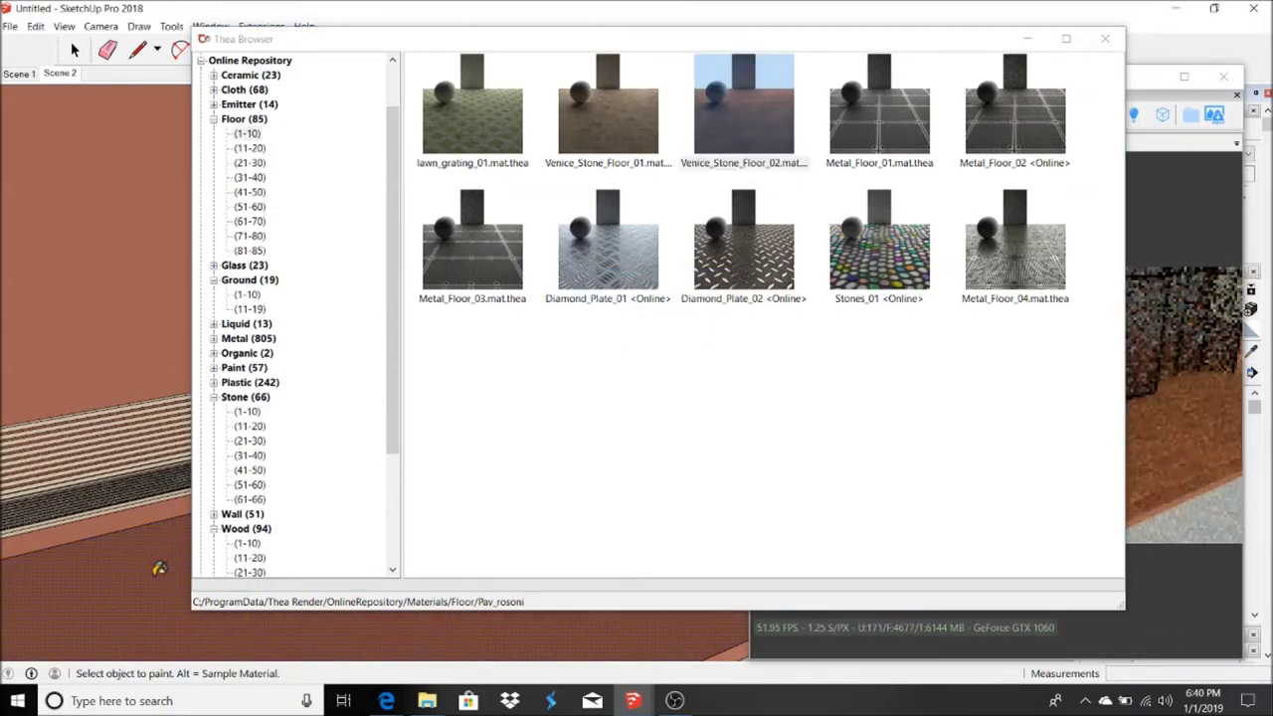
double_click(641, 128)
click(455, 534)
scroll(603, 546, down, 3)
scroll(605, 511, down, 2)
scroll(611, 547, up, 5)
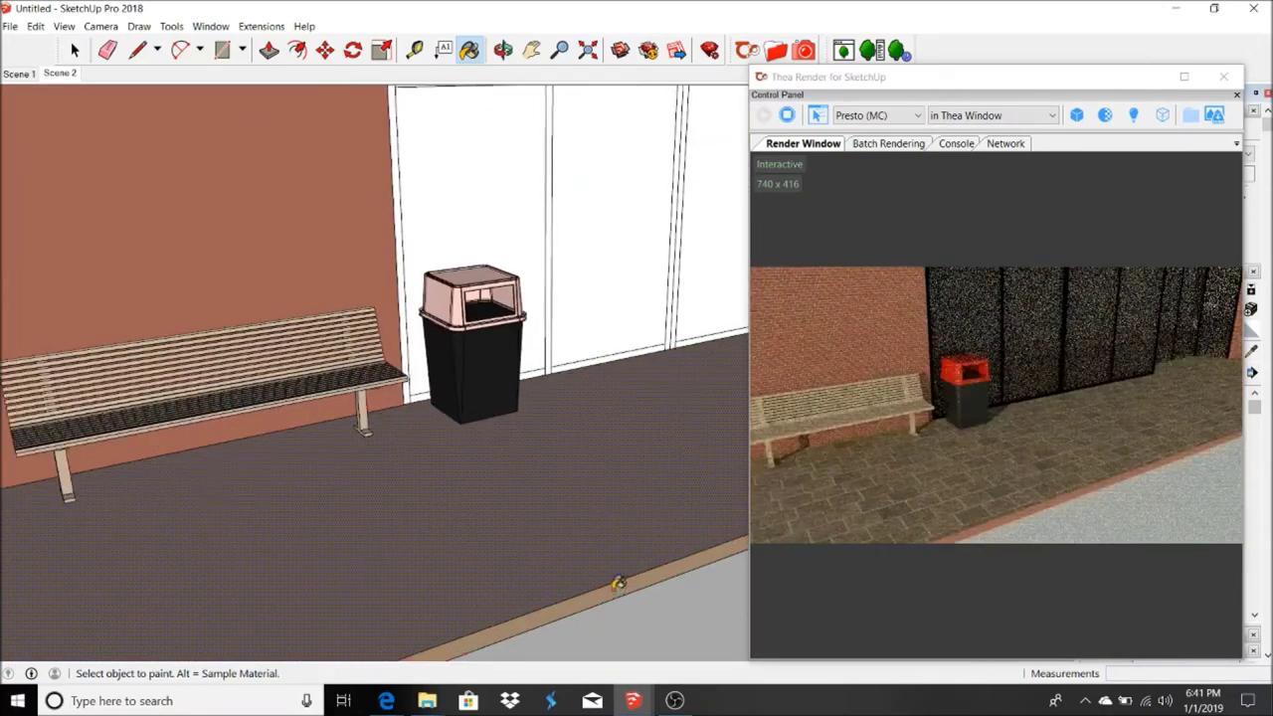
scroll(617, 582, up, 3)
- Make the sidewalk floor faces consistent using Orient Faces
right_click(354, 357)
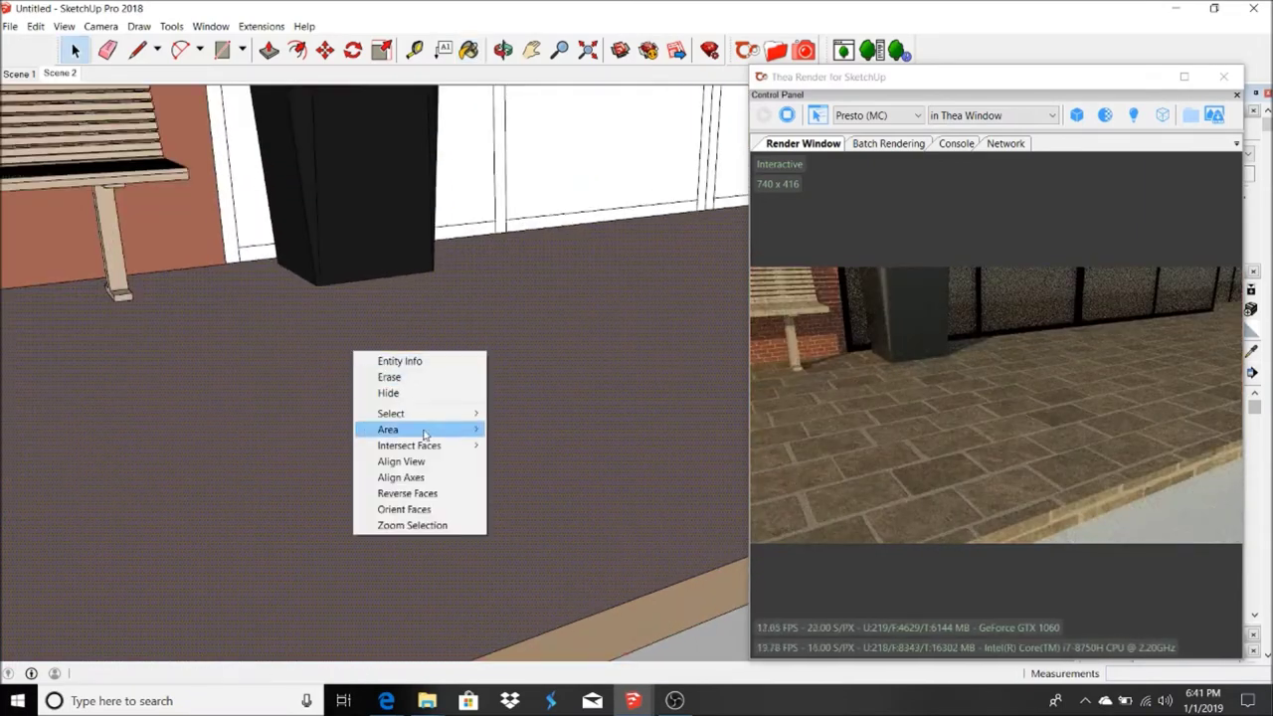
click(435, 511)
right_click(613, 320)
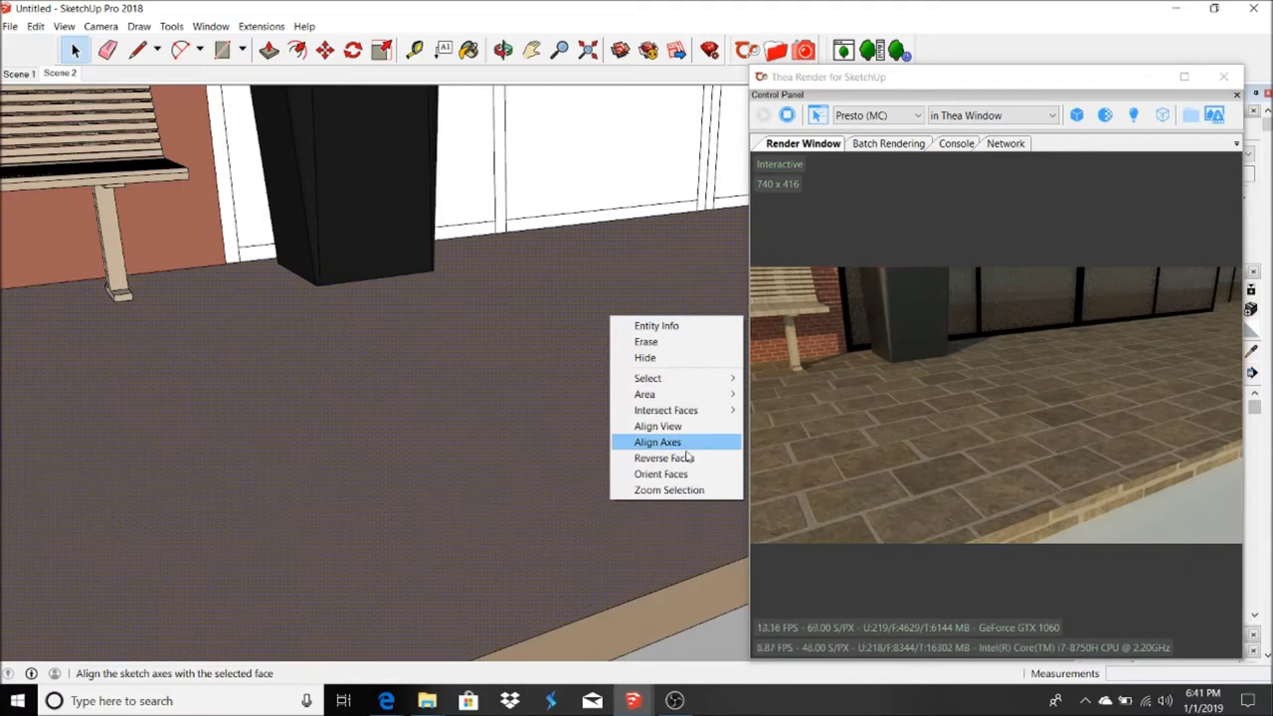
scroll(567, 578, down, 3)
right_click(376, 342)
click(389, 365)
click(35, 26)
mouse_move(56, 364)
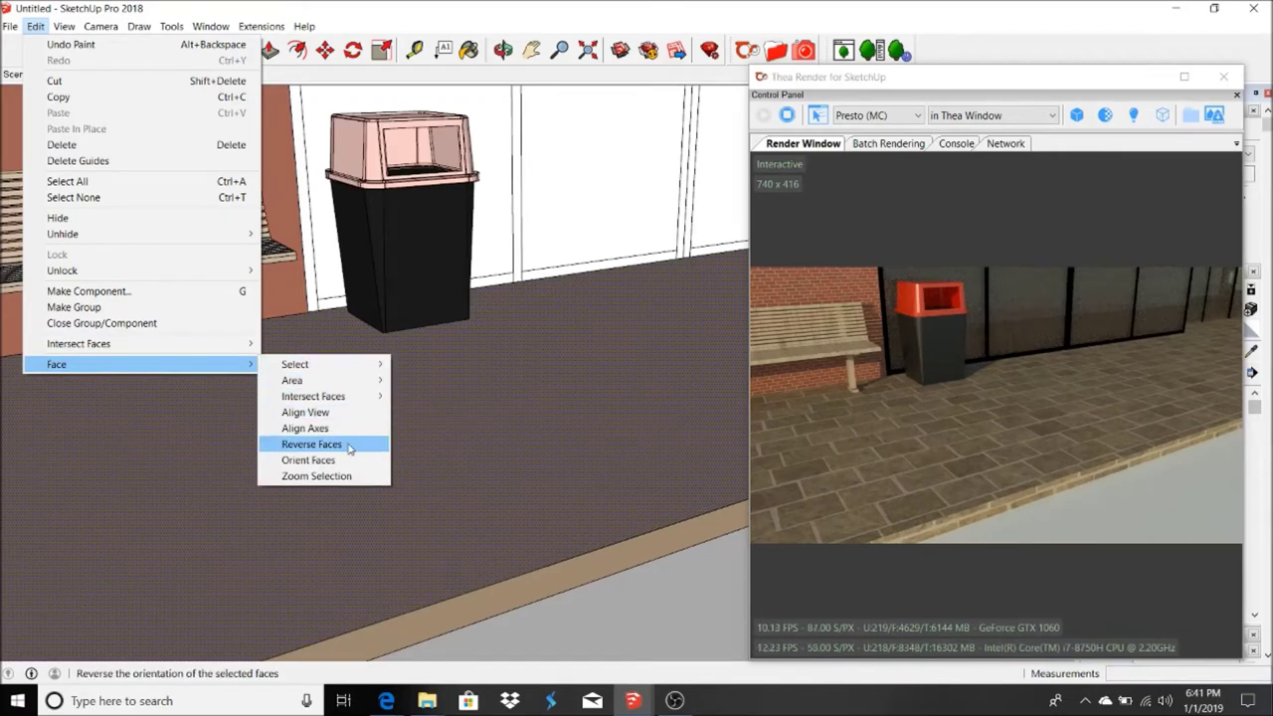
click(348, 462)
right_click(507, 433)
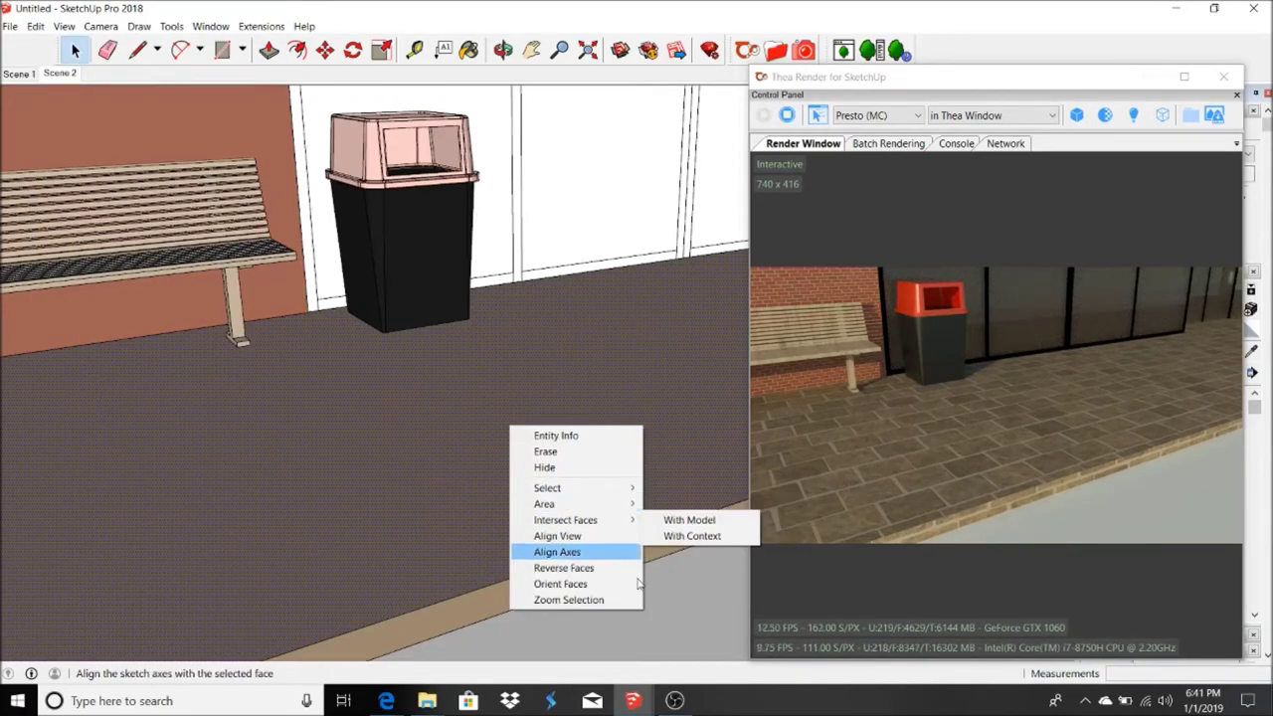
click(562, 536)
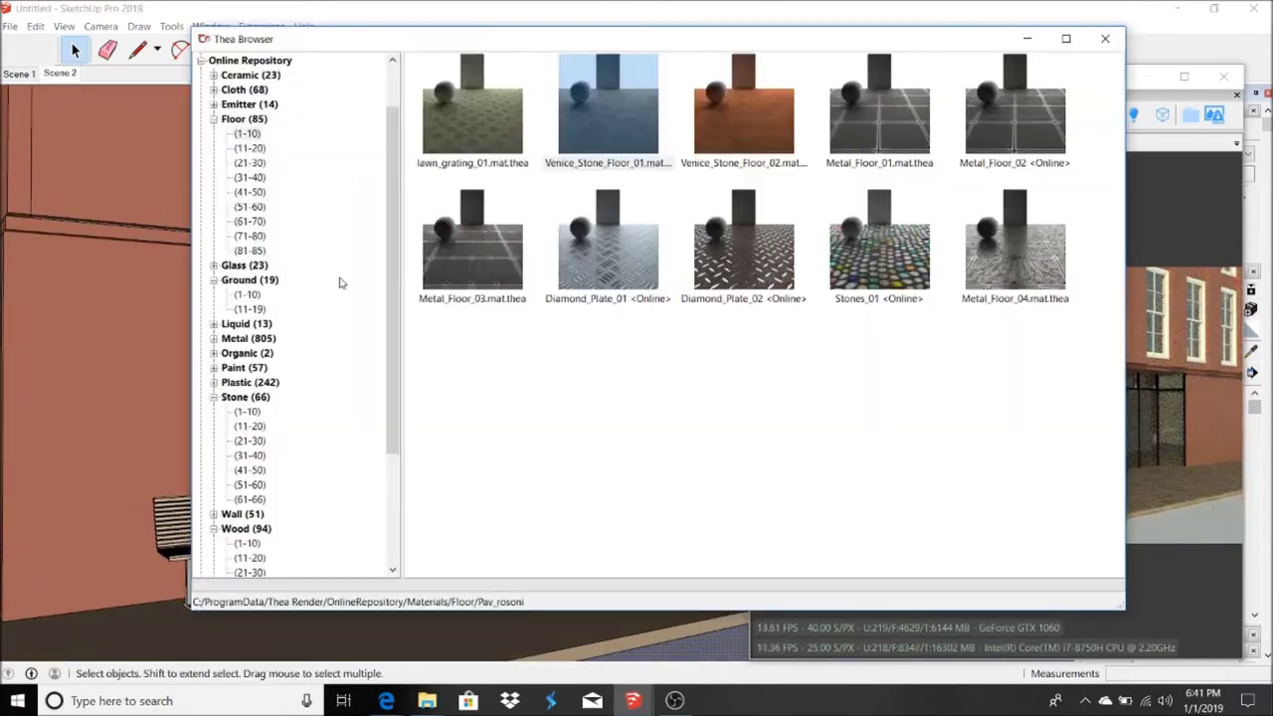
- Browse the Thea Ground (11-19) material sets and pick a ground material
click(249, 309)
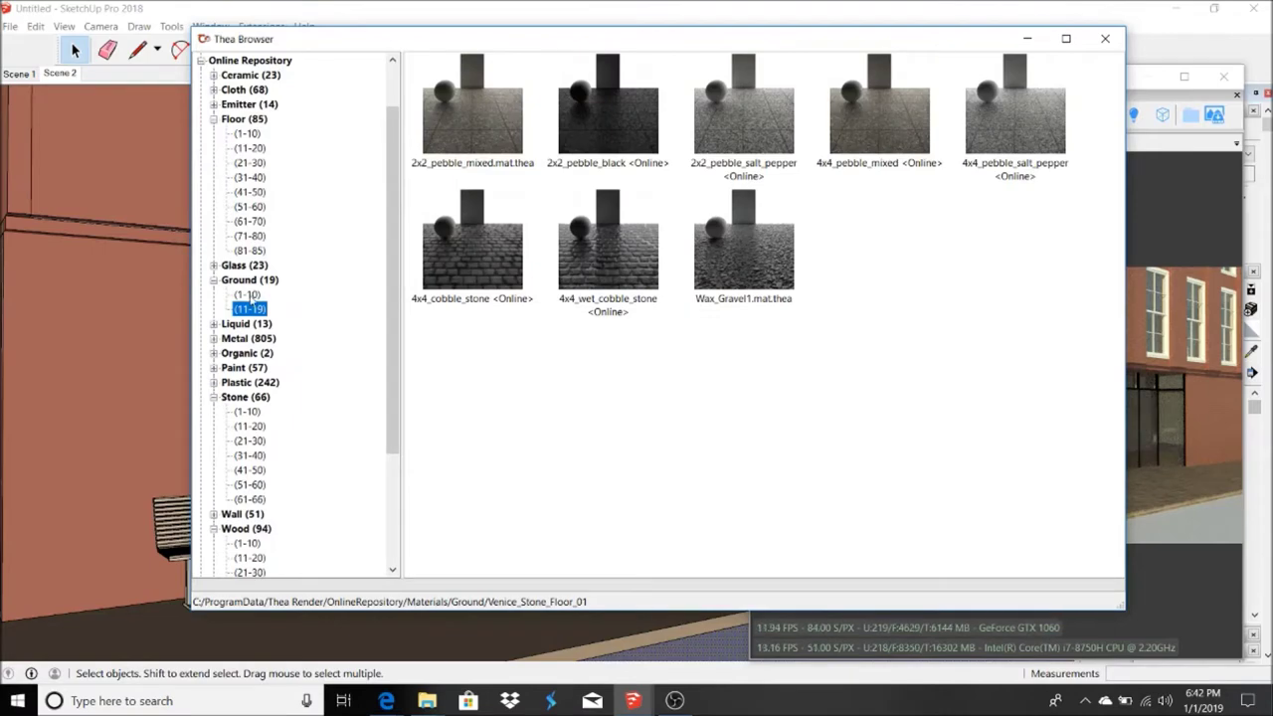
click(248, 295)
click(250, 309)
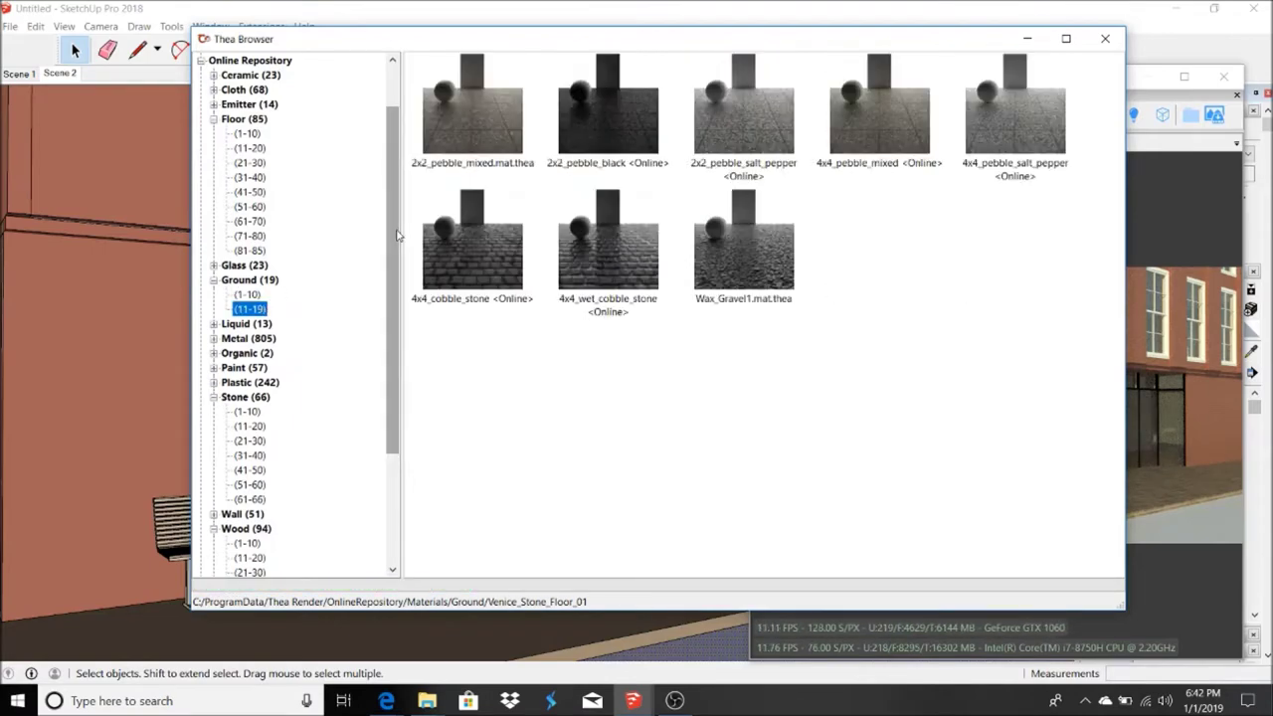
double_click(1020, 83)
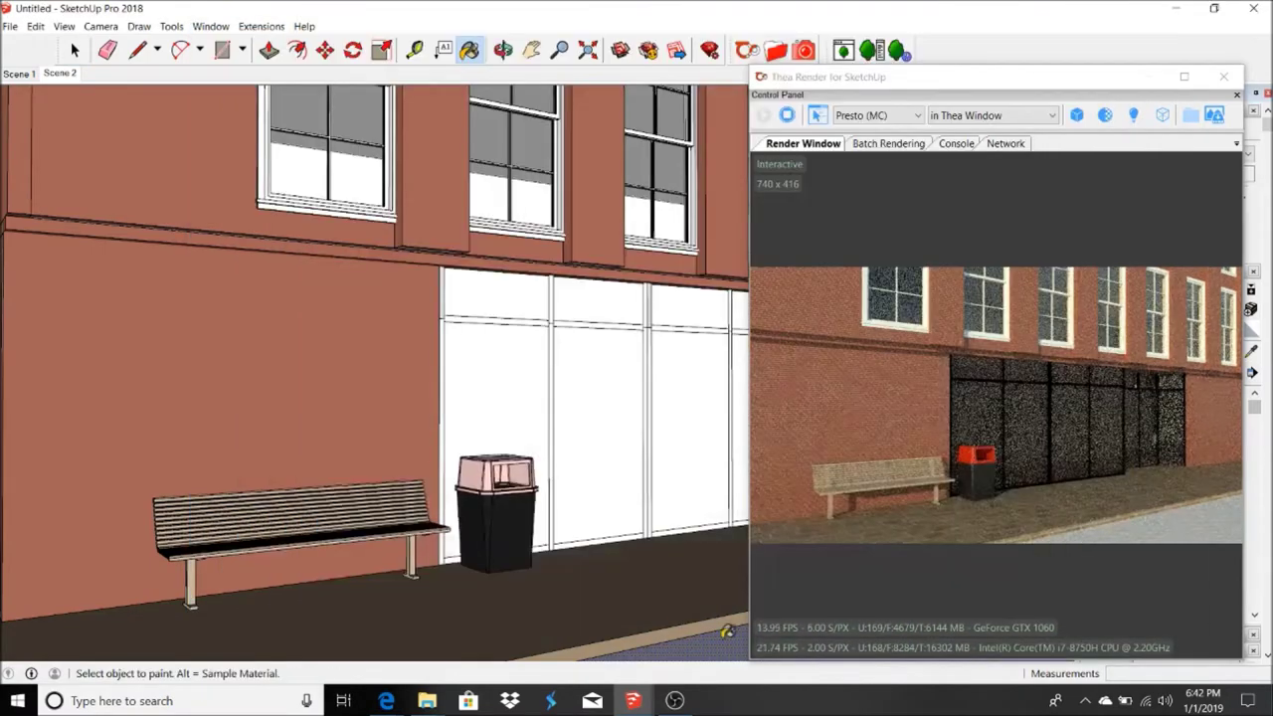
scroll(449, 531, up, 3)
scroll(353, 559, up, 2)
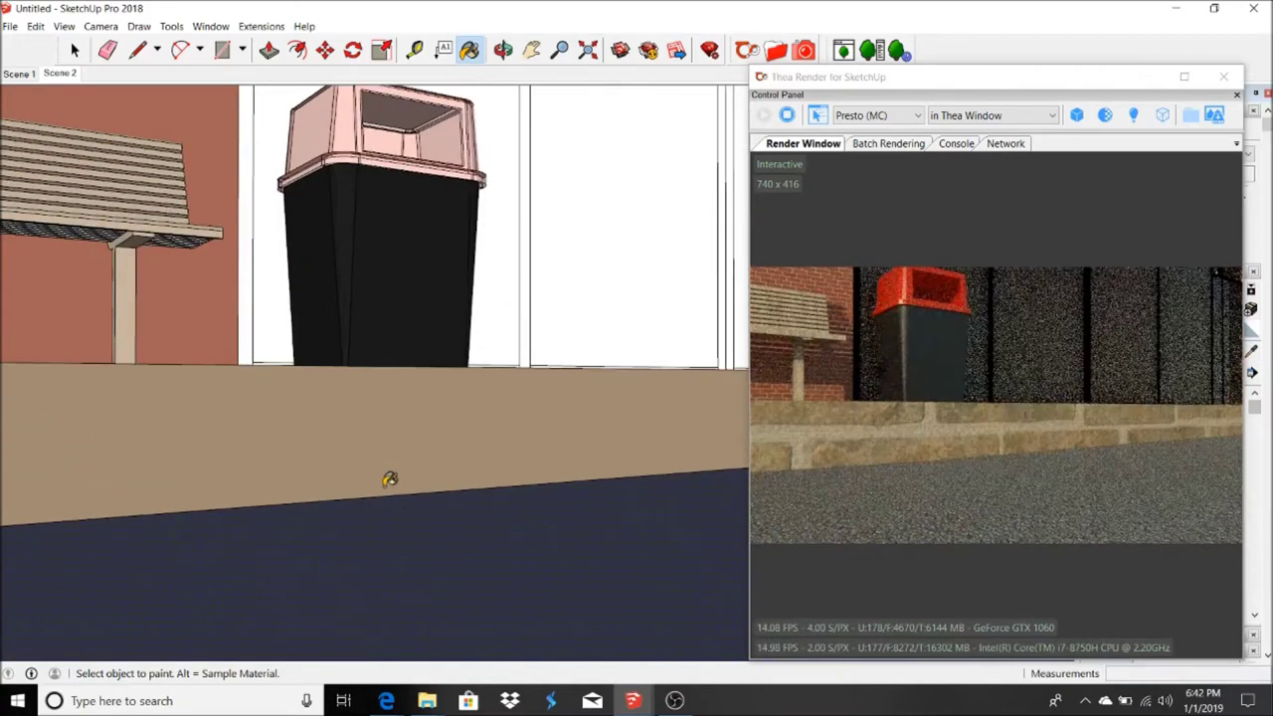
- Load Asphalt wetmap from Thea's Other (11-20) materials, keeping the already downloaded copy
click(71, 51)
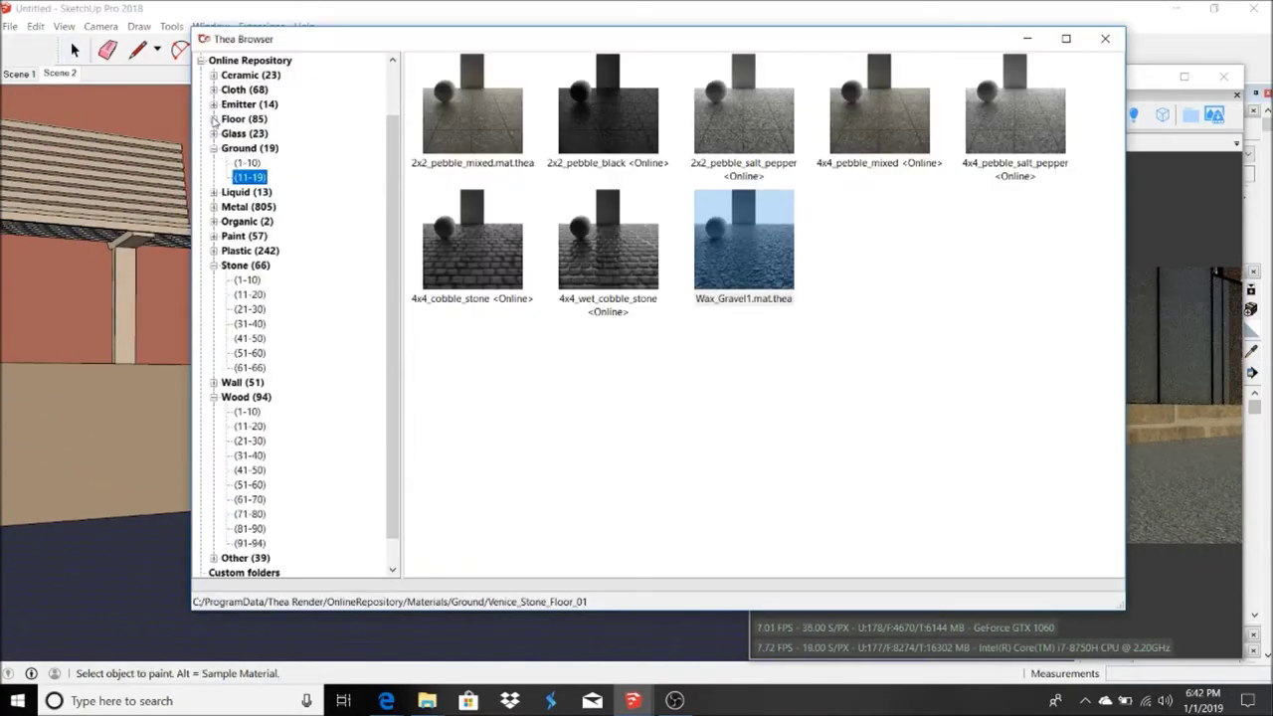
scroll(396, 246, down, 2)
click(213, 500)
click(249, 557)
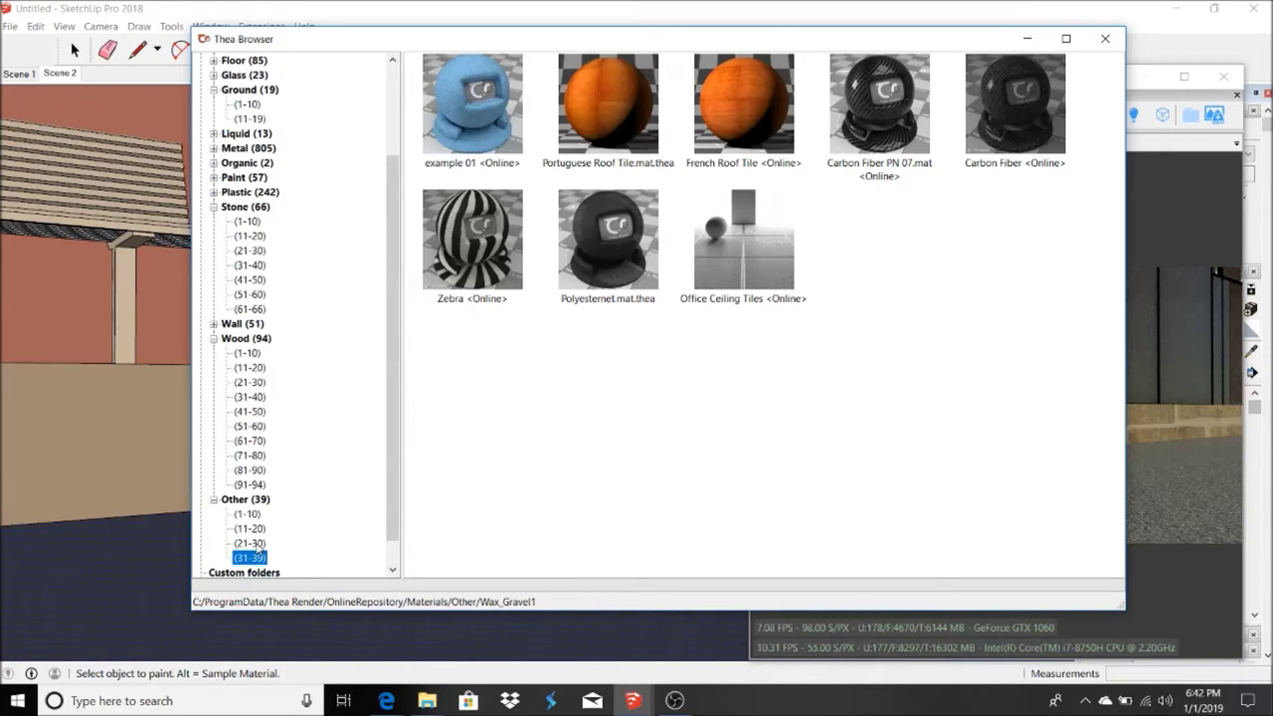
click(251, 543)
click(251, 528)
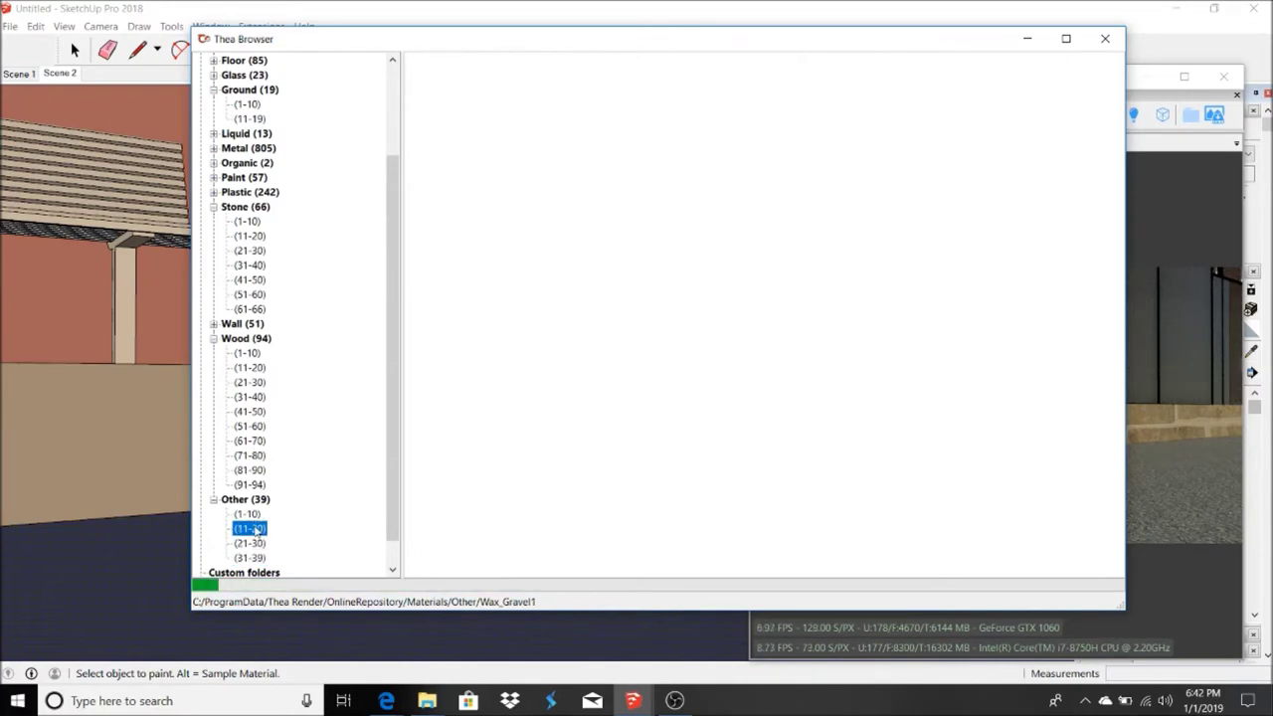
double_click(1035, 115)
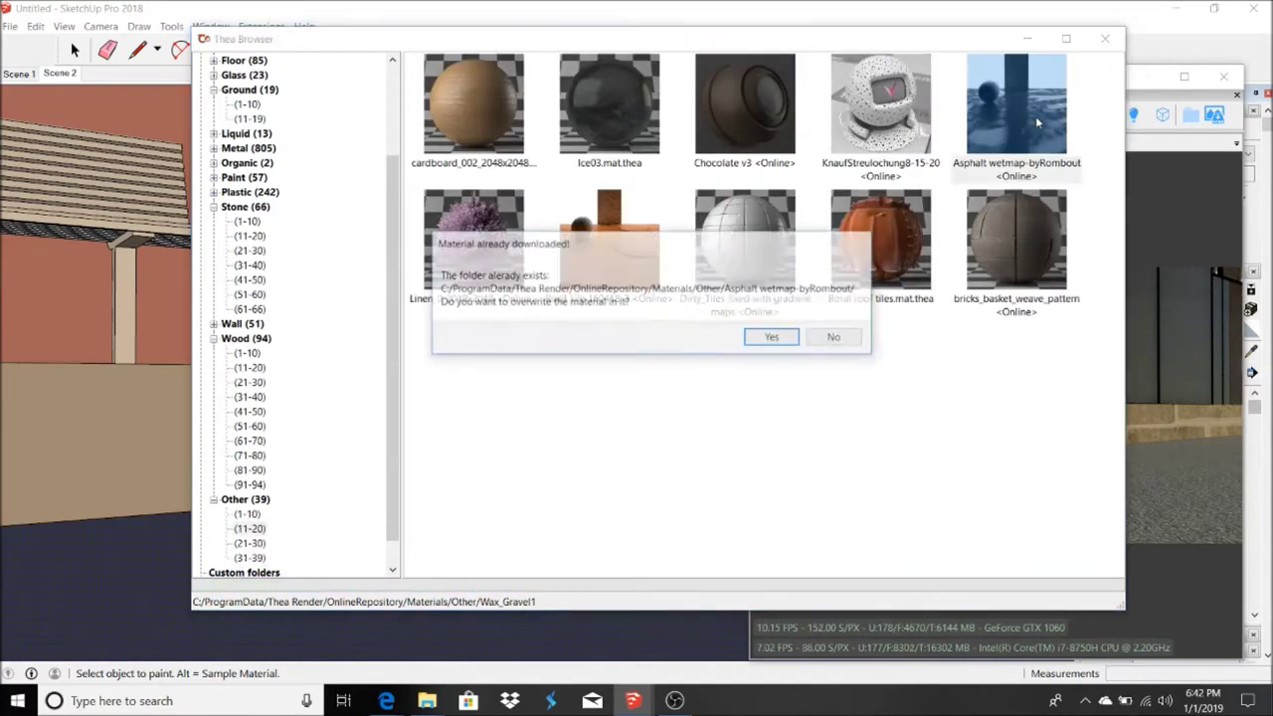
click(832, 335)
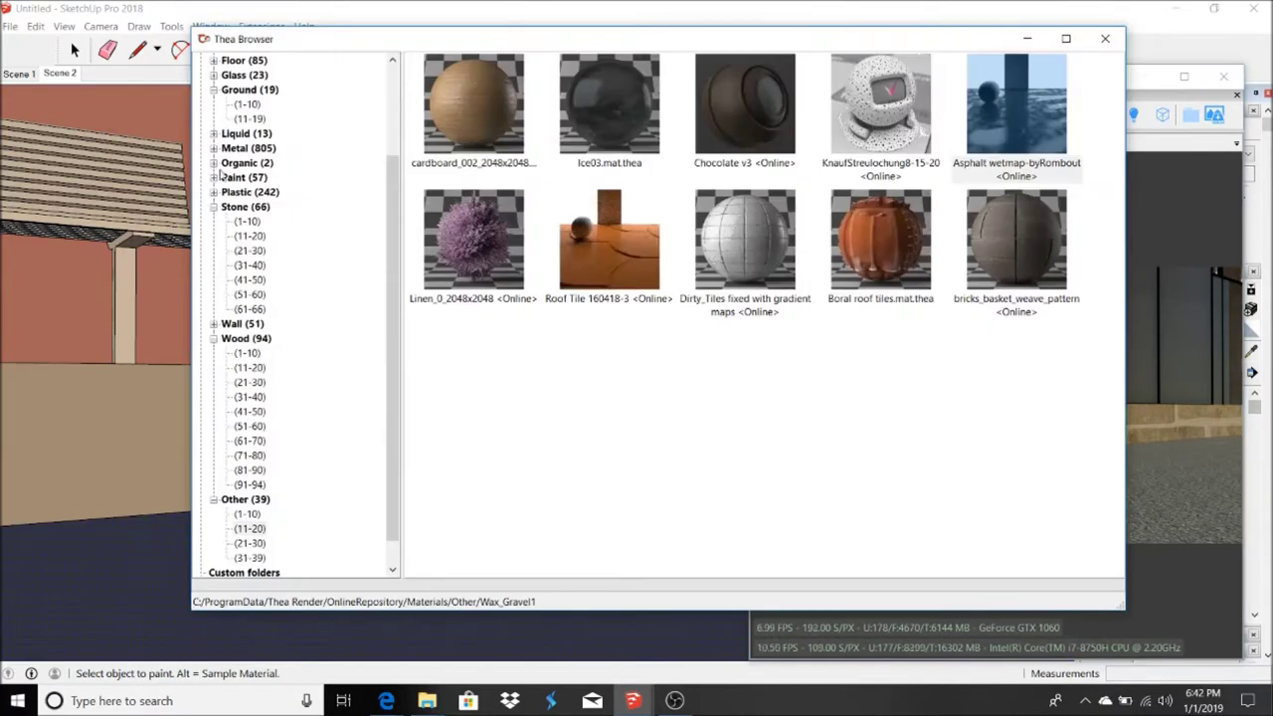
- Paint the street surface with the Asphalt wetmap material
click(247, 105)
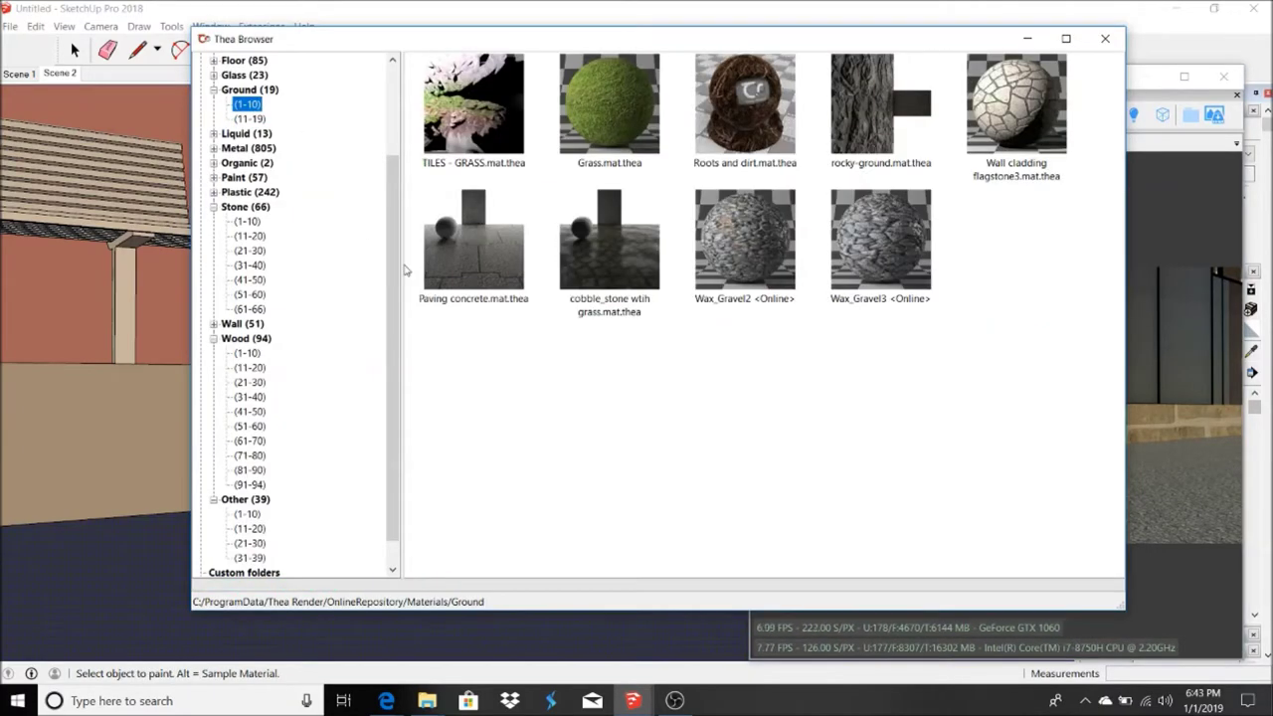
drag(392, 199, 403, 98)
click(250, 131)
click(249, 236)
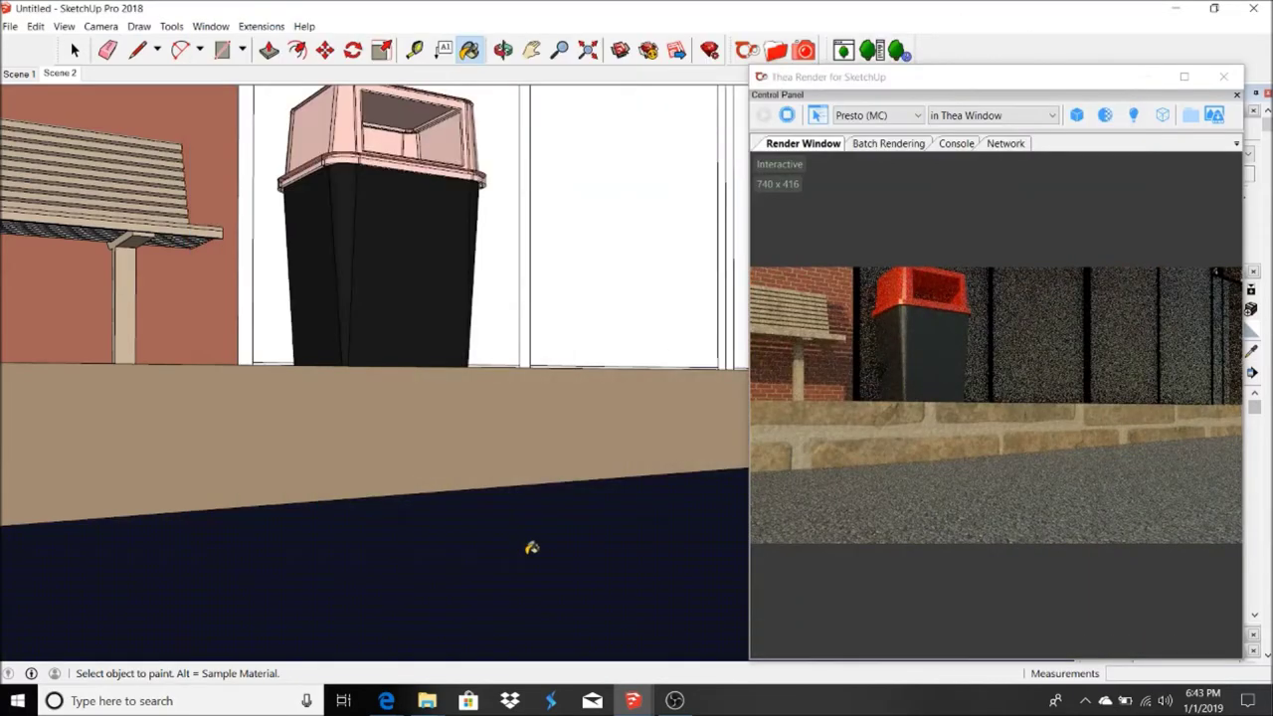
click(53, 78)
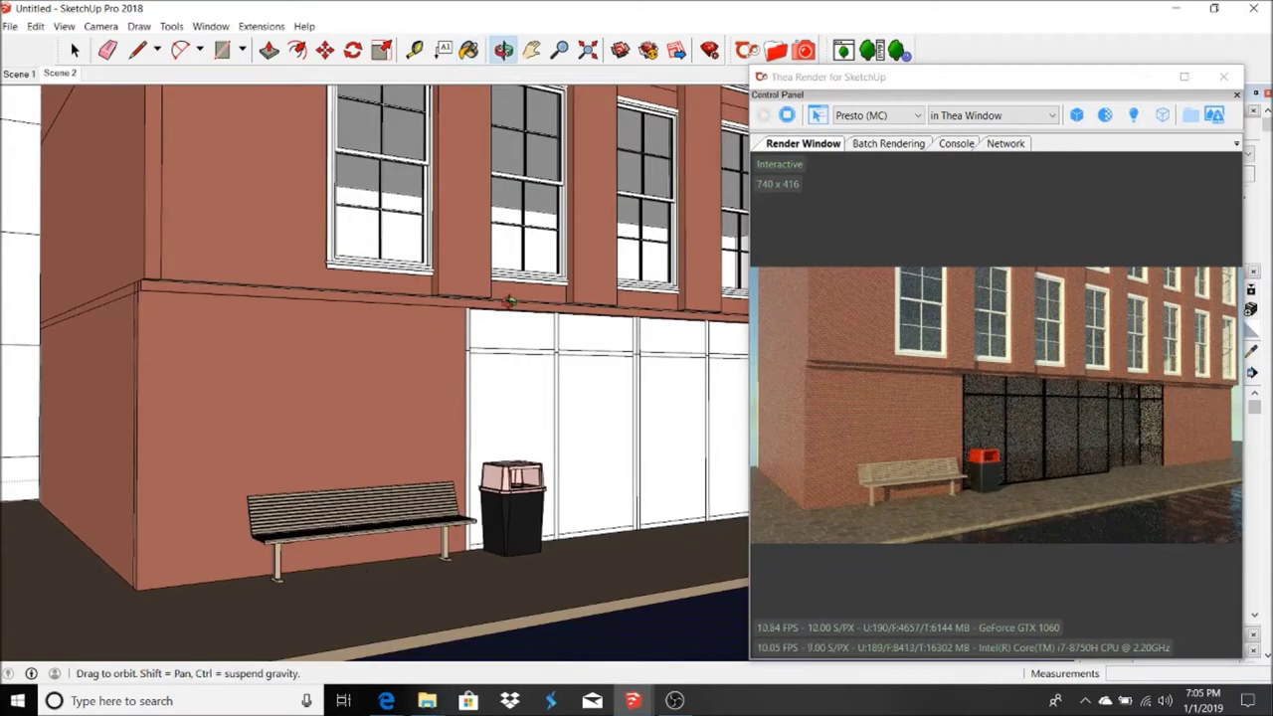
- Switch to the standard Top camera view
click(100, 26)
click(323, 77)
scroll(428, 328, up, 5)
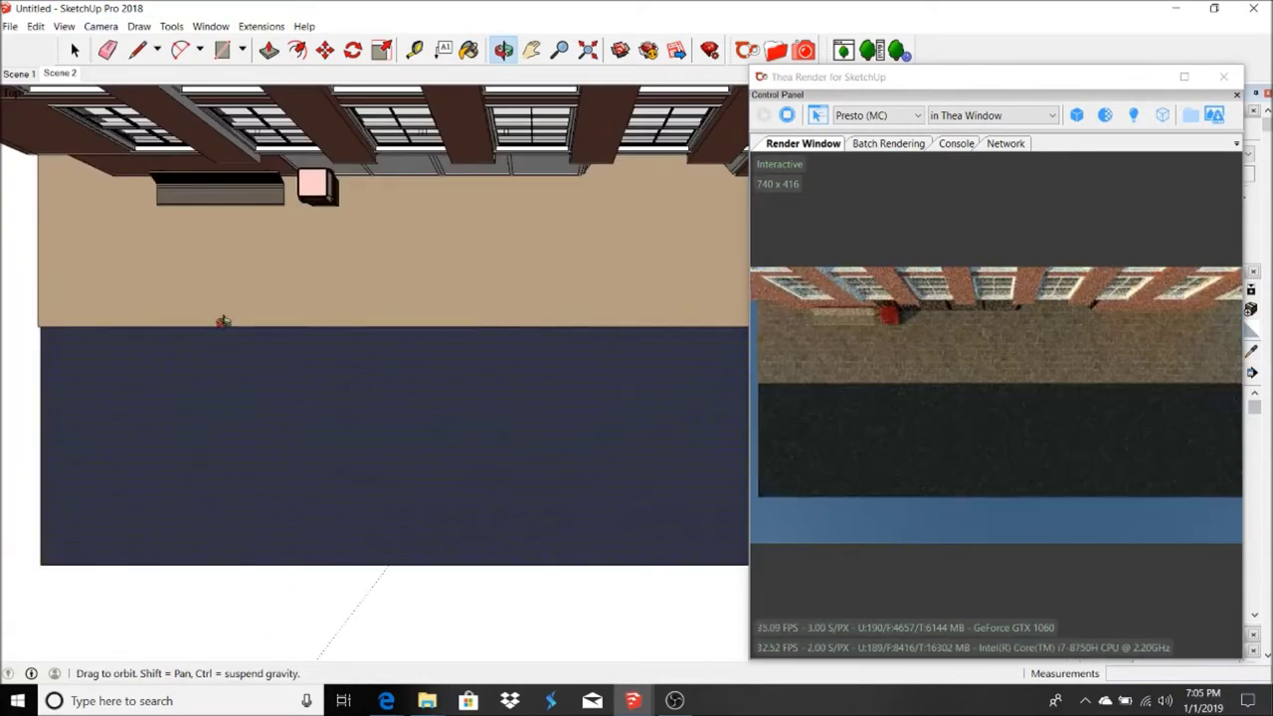
- Draw a small square on the sidewalk with the Rectangle tool
click(222, 50)
click(418, 285)
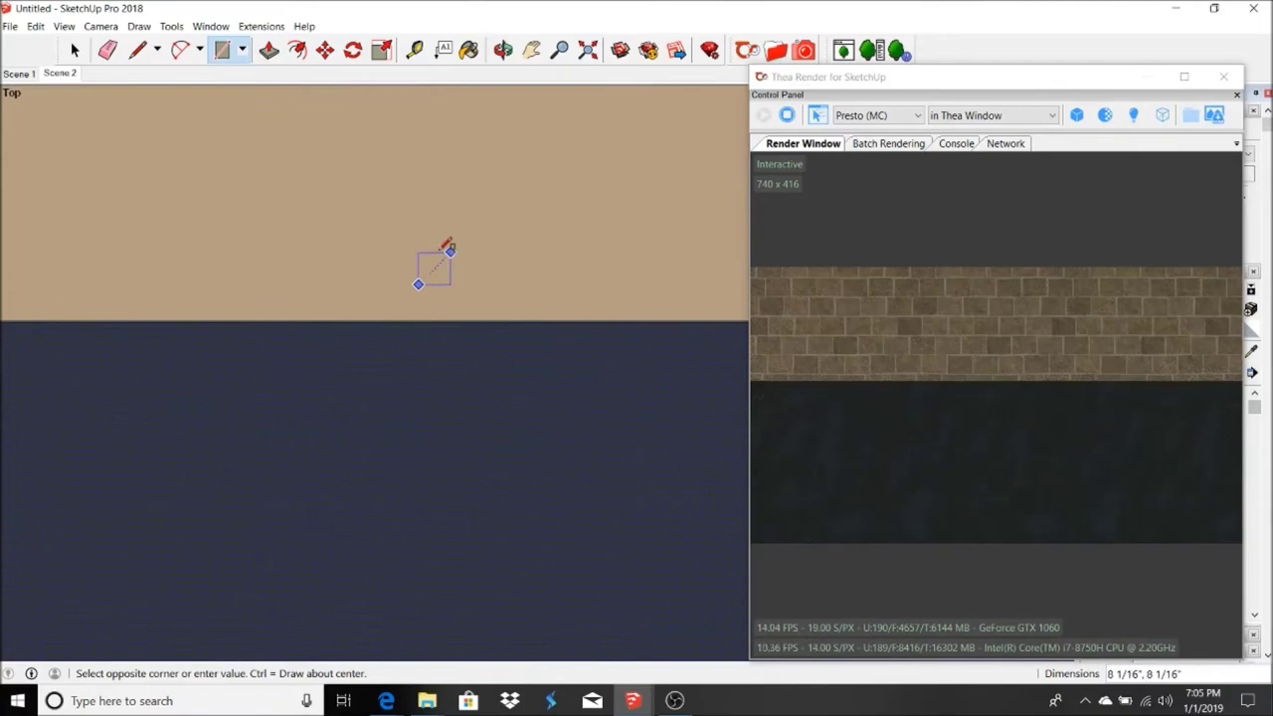
key(space)
scroll(418, 268, down, 2)
scroll(368, 283, up, 2)
scroll(356, 280, up, 2)
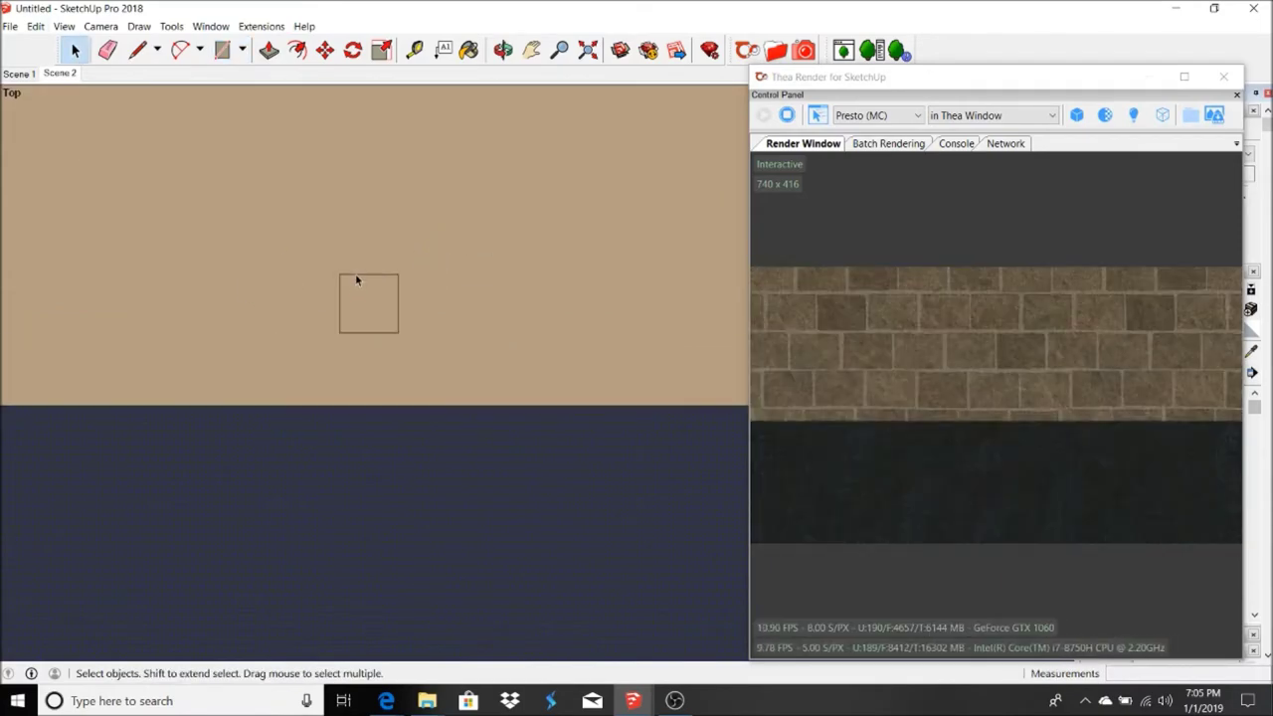
- Select the whole square and copy it to the clipboard
right_click(384, 309)
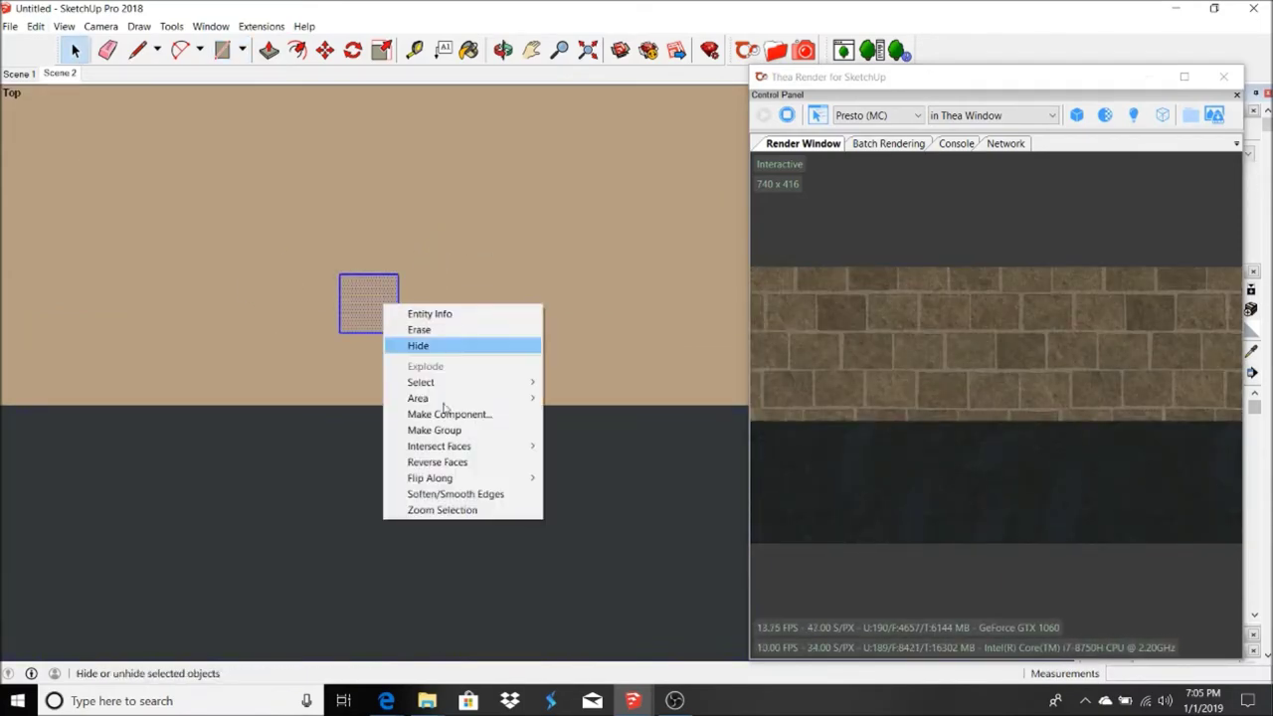
click(35, 26)
click(50, 93)
scroll(232, 352, down, 3)
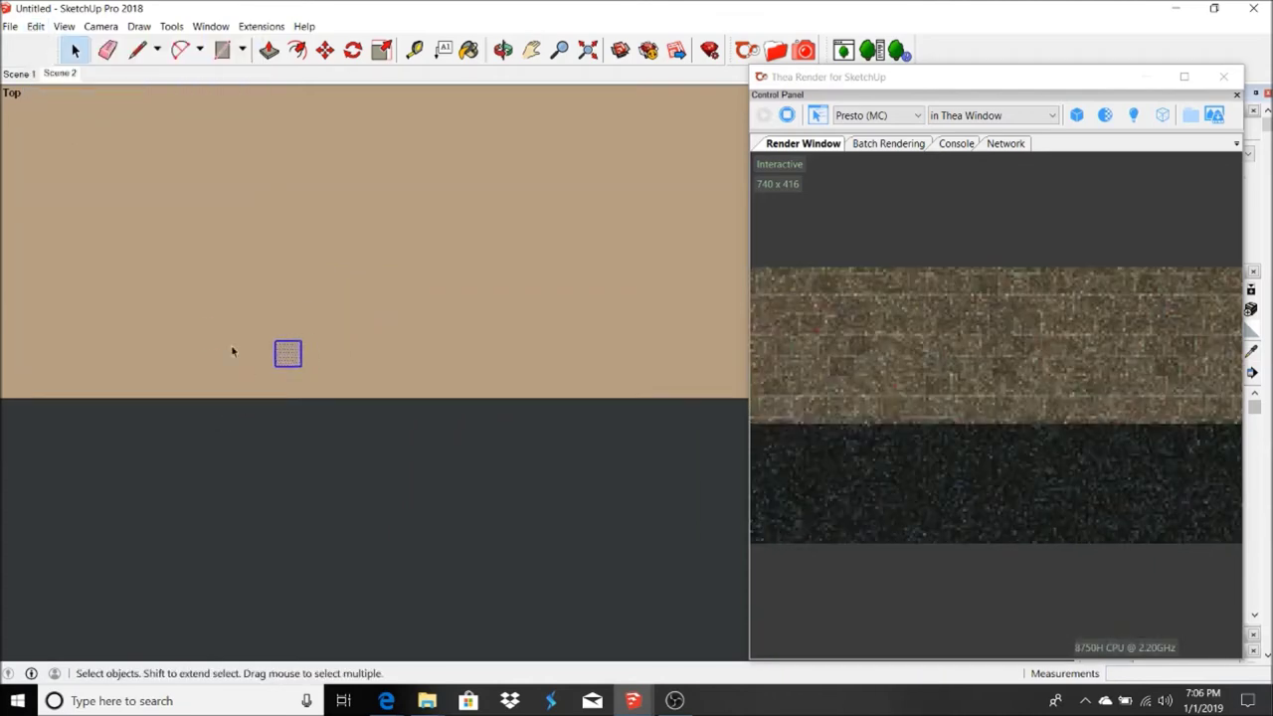
click(35, 26)
click(70, 127)
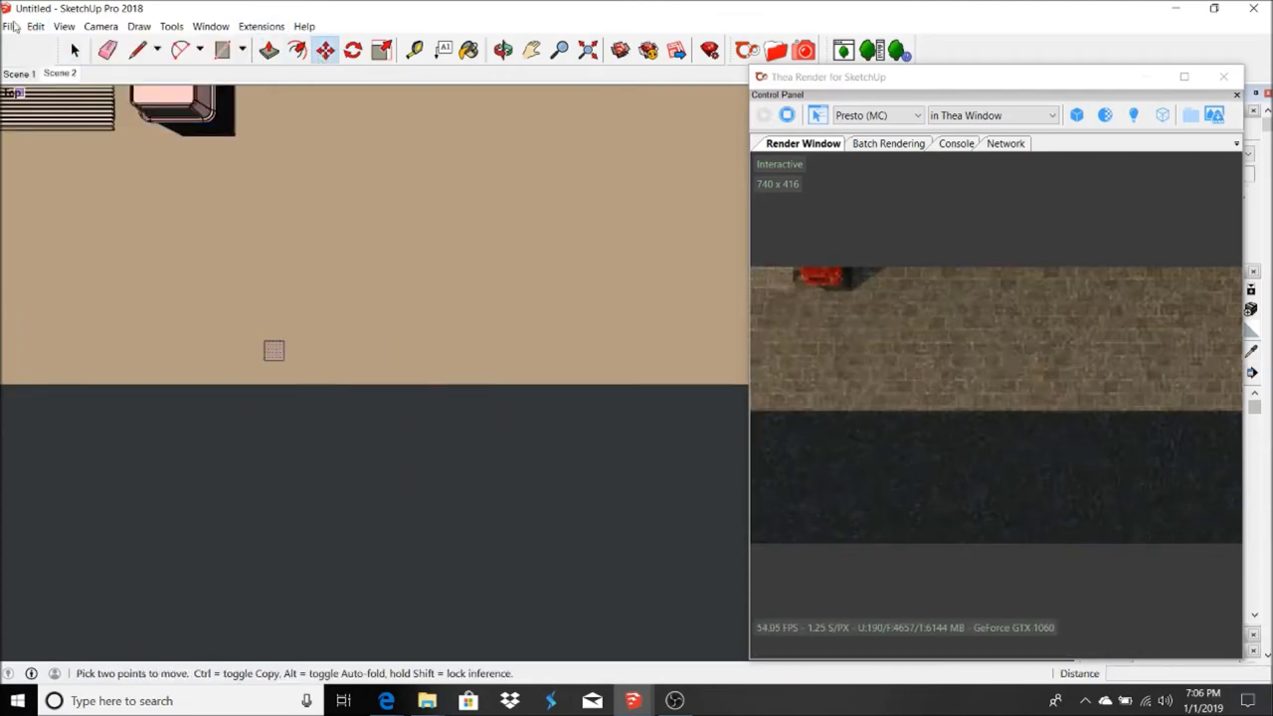
- Paste three copies of the square along the curb edge
click(35, 26)
click(80, 108)
scroll(199, 363, down, 3)
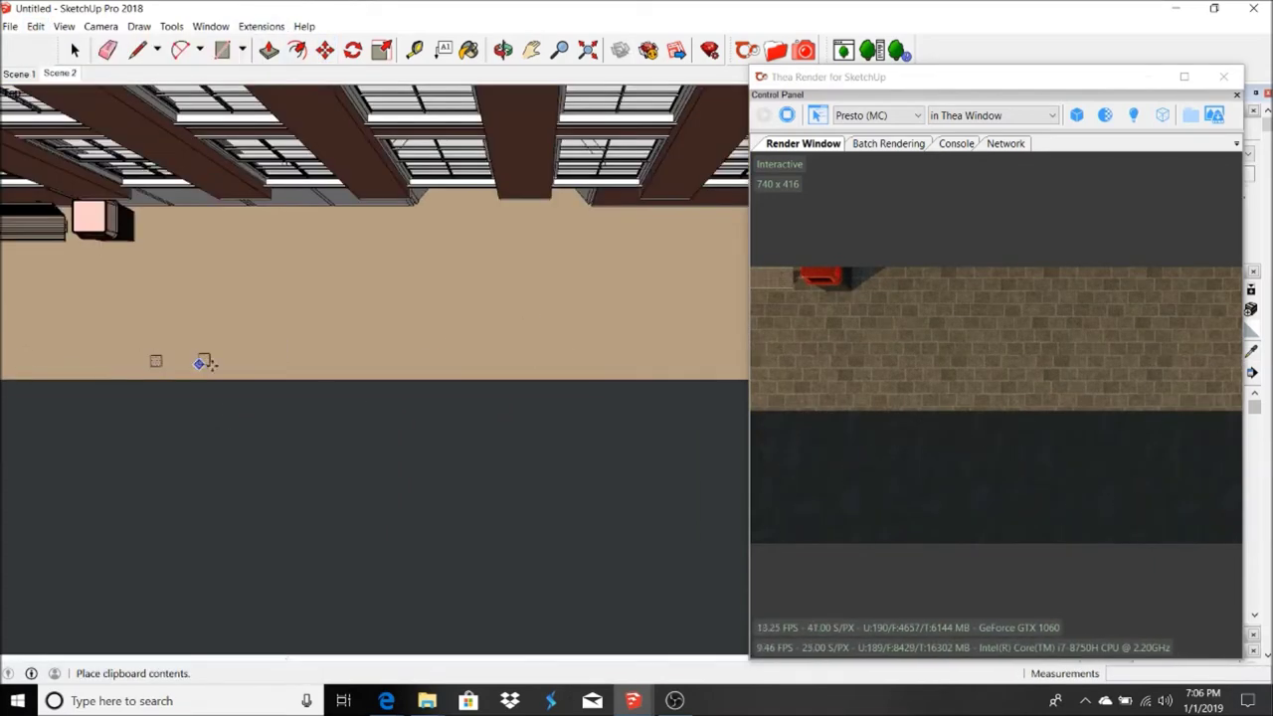
click(343, 367)
scroll(528, 378, up, 3)
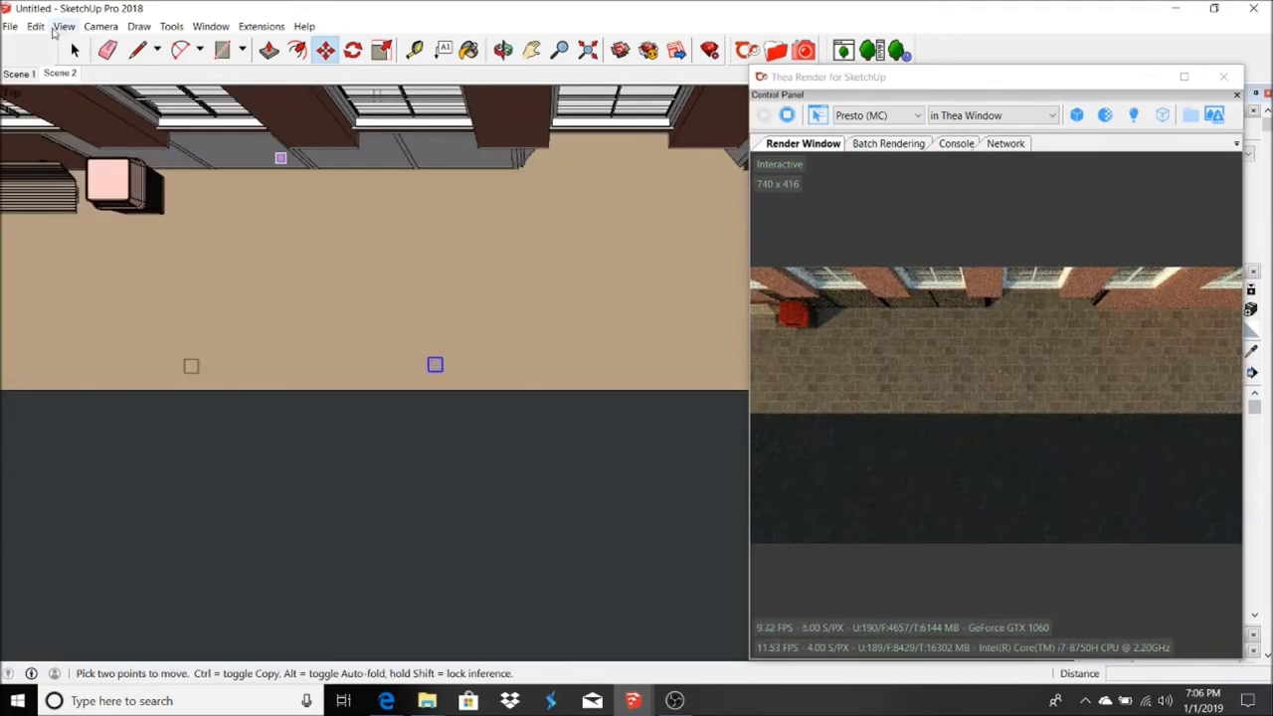
click(35, 26)
click(79, 108)
scroll(580, 386, down, 2)
scroll(574, 384, up, 2)
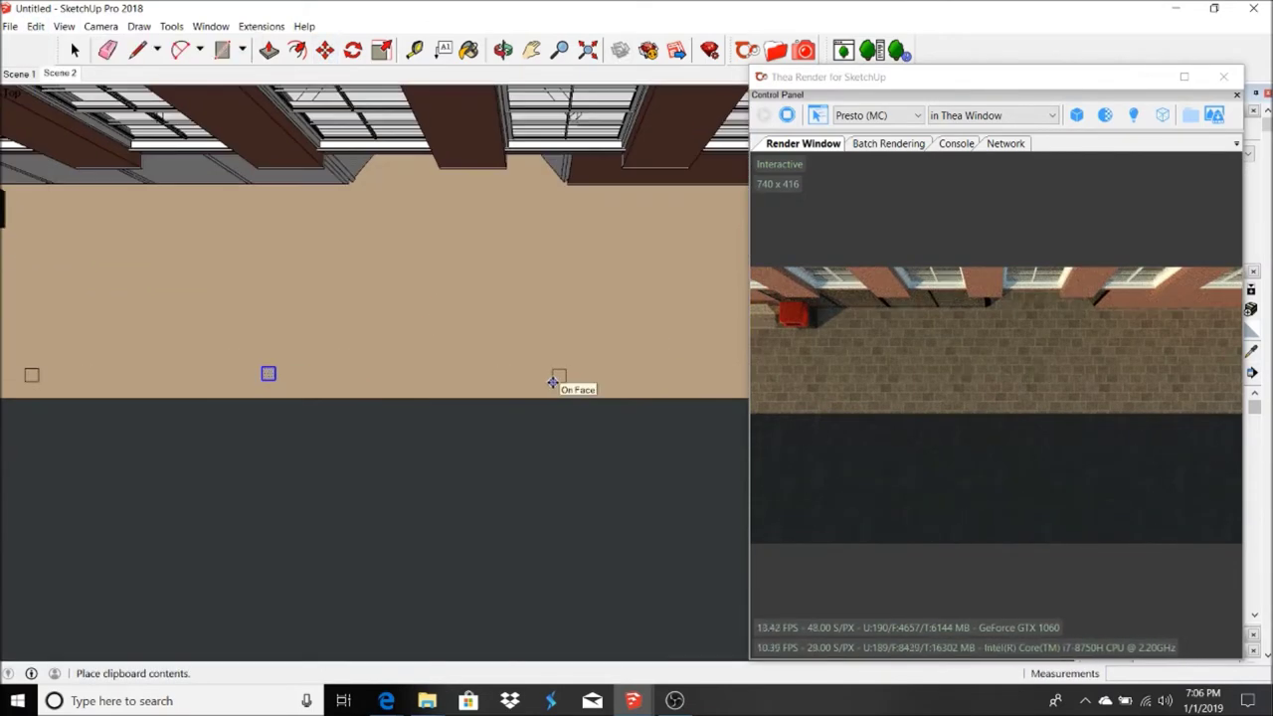
click(553, 379)
scroll(553, 379, down, 2)
click(35, 26)
click(80, 108)
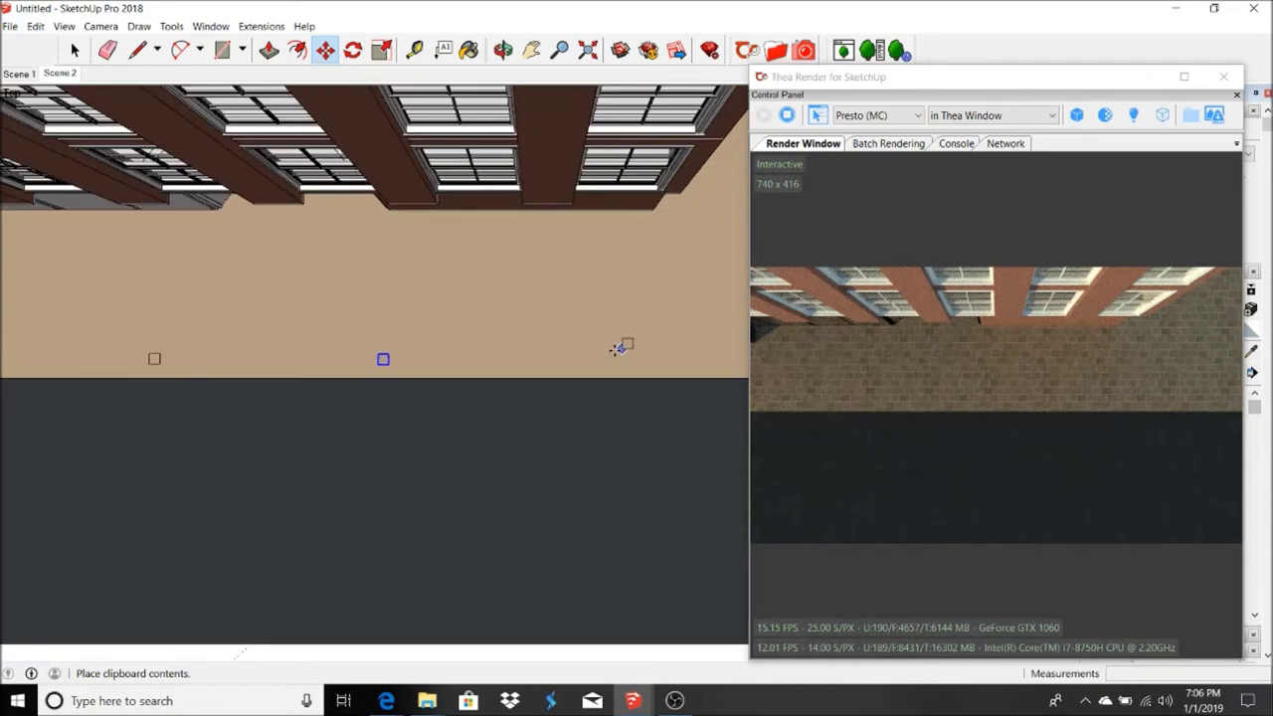
click(576, 366)
- Return to the saved street-level scene, then switch to the Top view
click(59, 72)
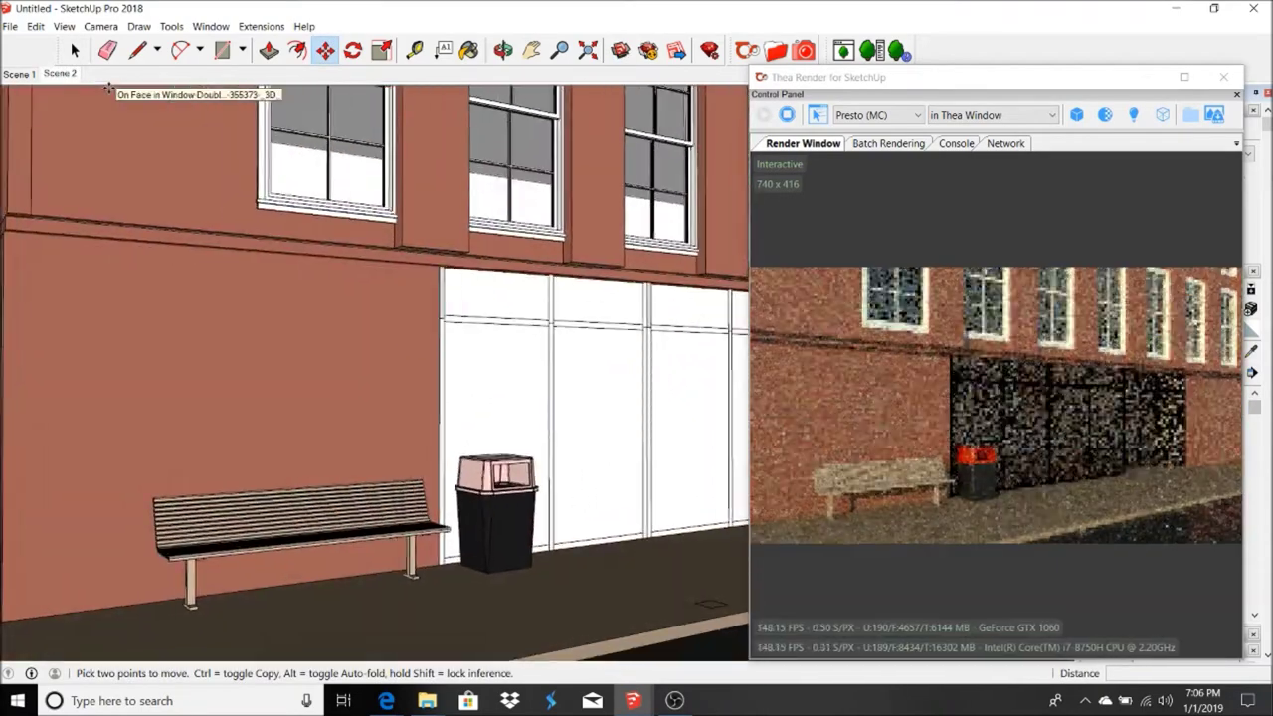
click(110, 26)
click(338, 77)
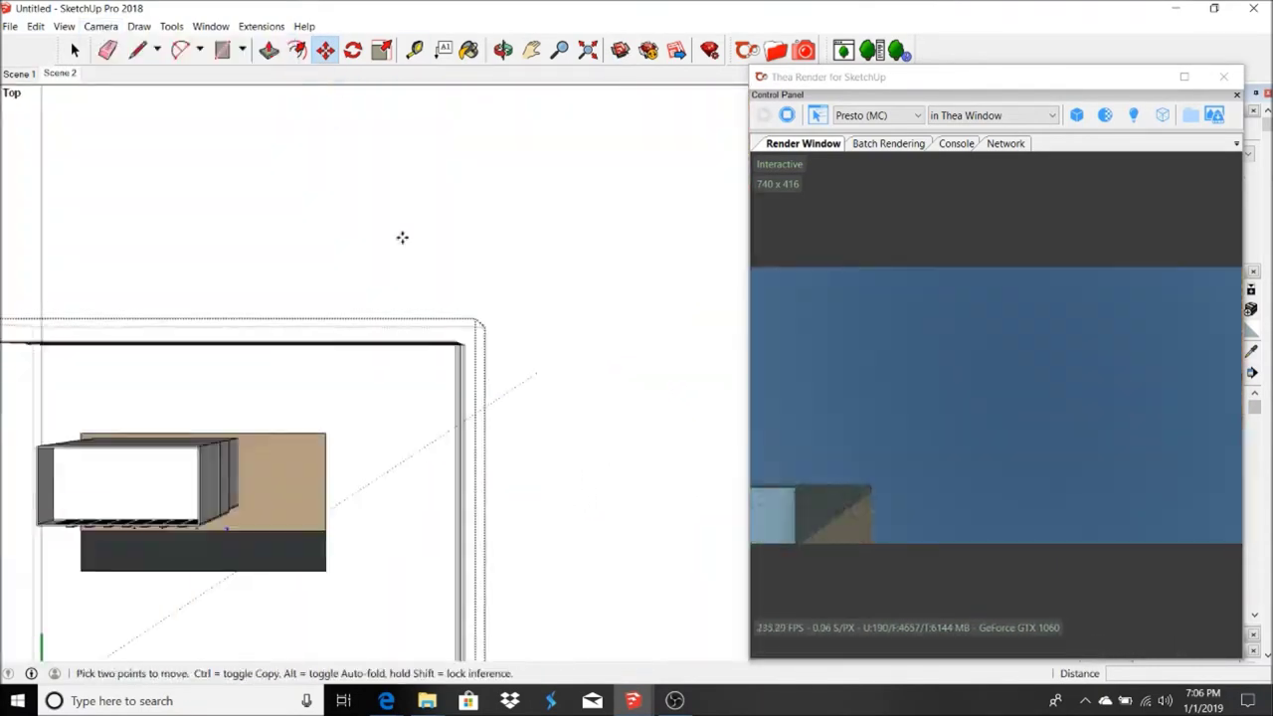
- Push one small square 4" down into the sidewalk with Push/Pull
click(73, 50)
scroll(293, 236, up, 5)
click(299, 239)
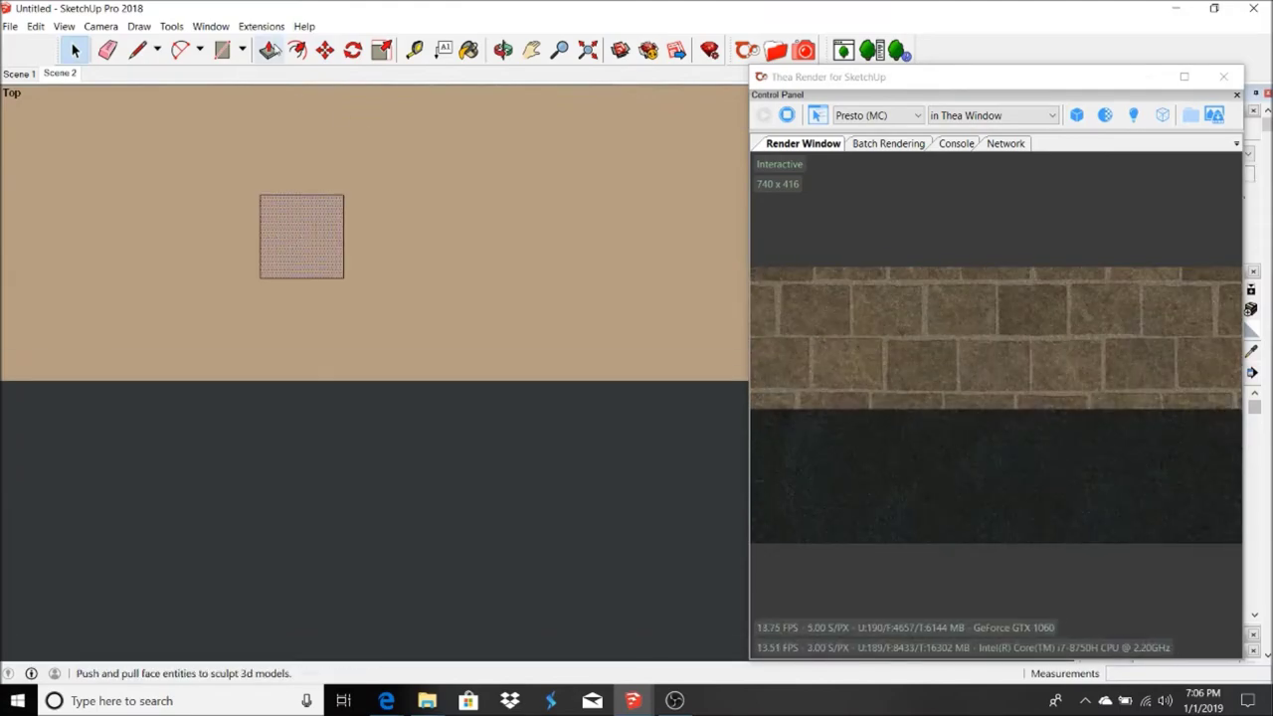
click(270, 49)
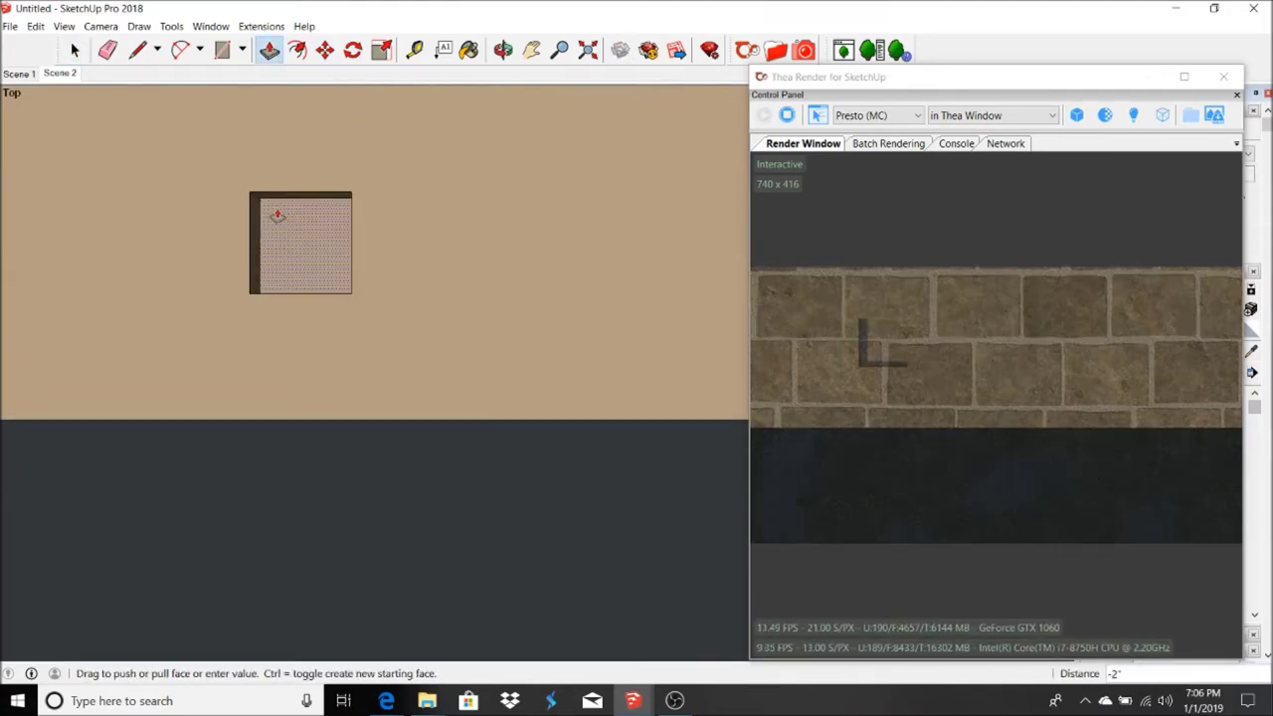
click(278, 217)
- Push two more squares down into pits and open the Thea material library
scroll(278, 217, down, 4)
scroll(557, 328, down, 1)
scroll(557, 333, up, 2)
shift+middle_drag(329, 368, 560, 398)
scroll(560, 397, up, 3)
scroll(560, 404, up, 3)
scroll(546, 398, down, 3)
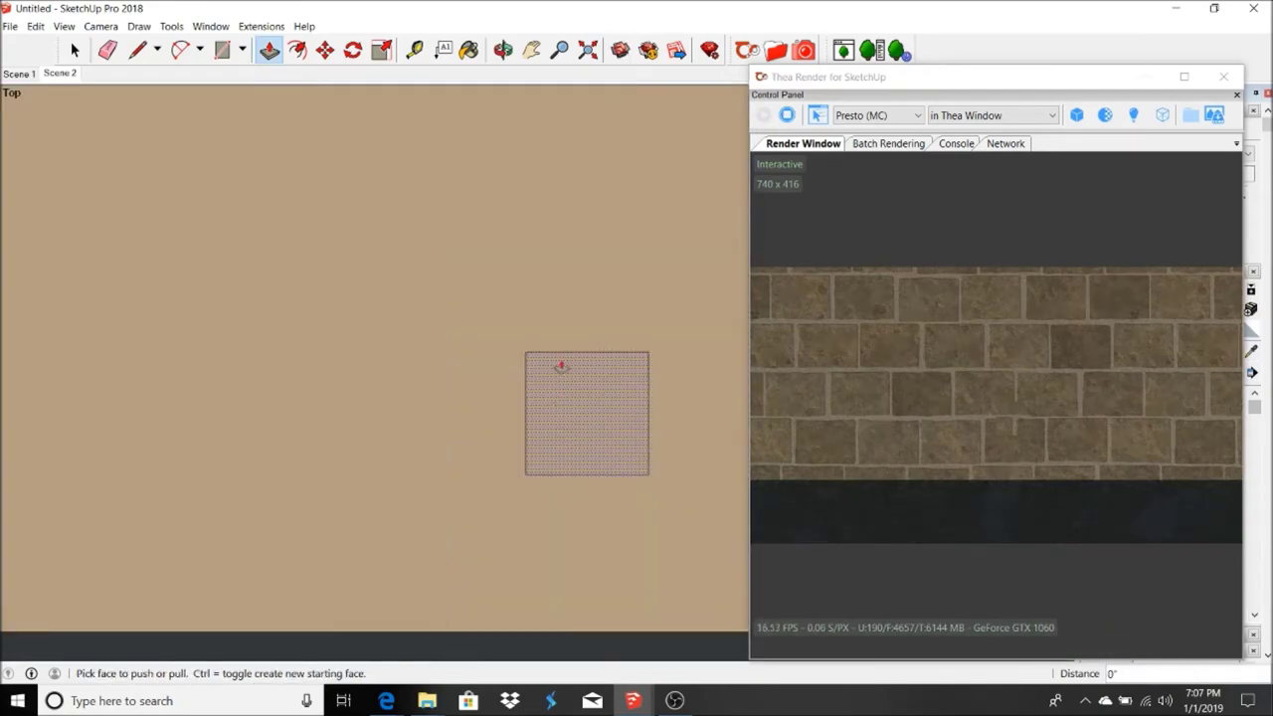
scroll(60, 460, down, 3)
scroll(52, 453, up, 2)
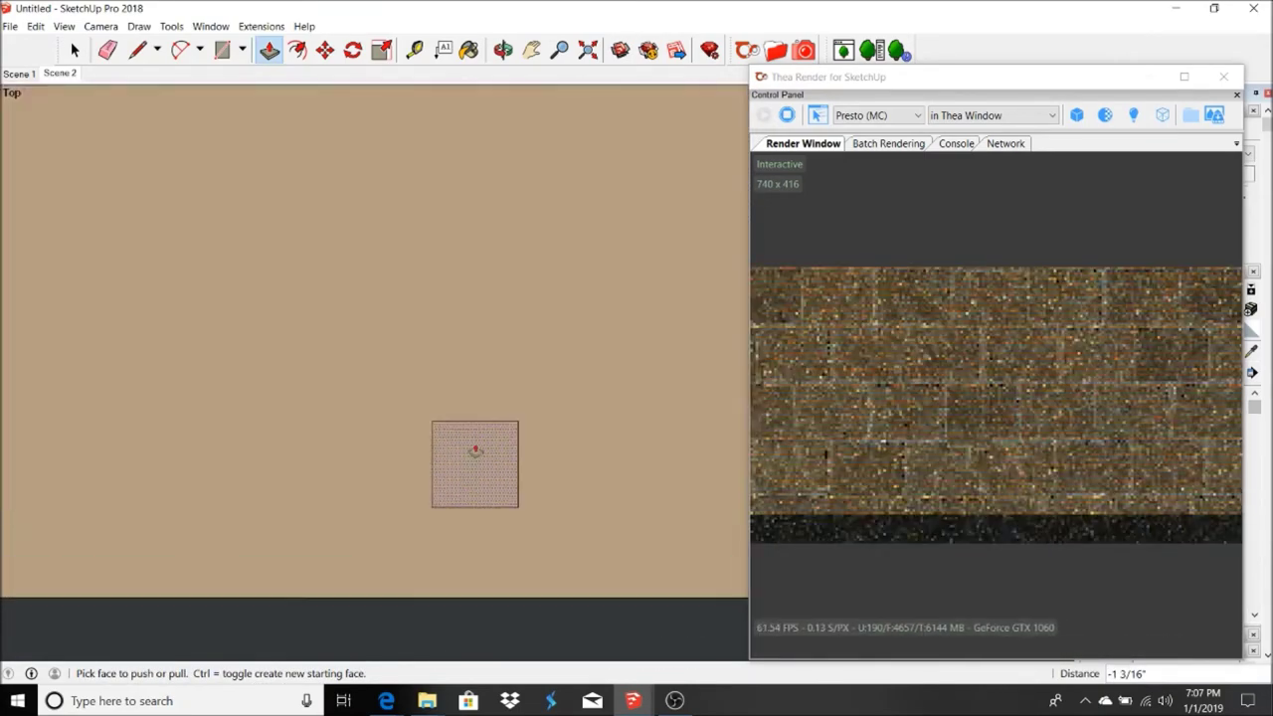
click(475, 456)
click(500, 435)
click(676, 49)
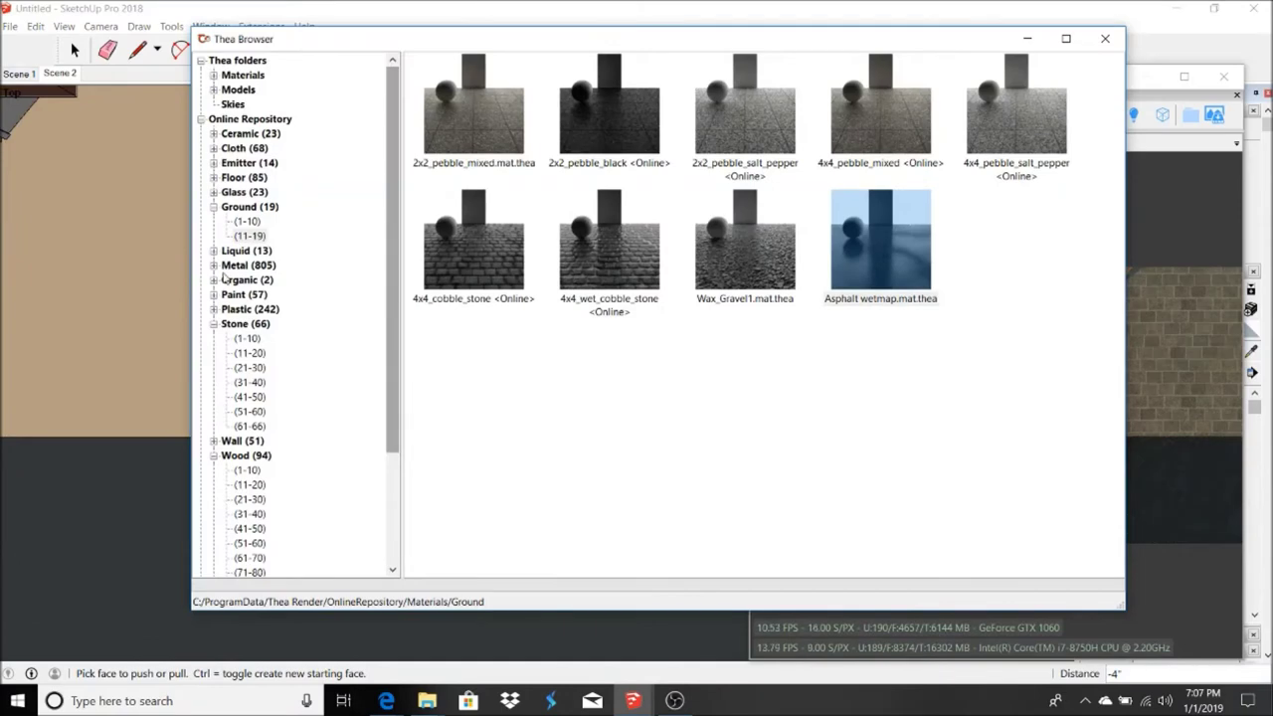
- Load the Roots and dirt material from the first ten Thea Ground materials
click(247, 221)
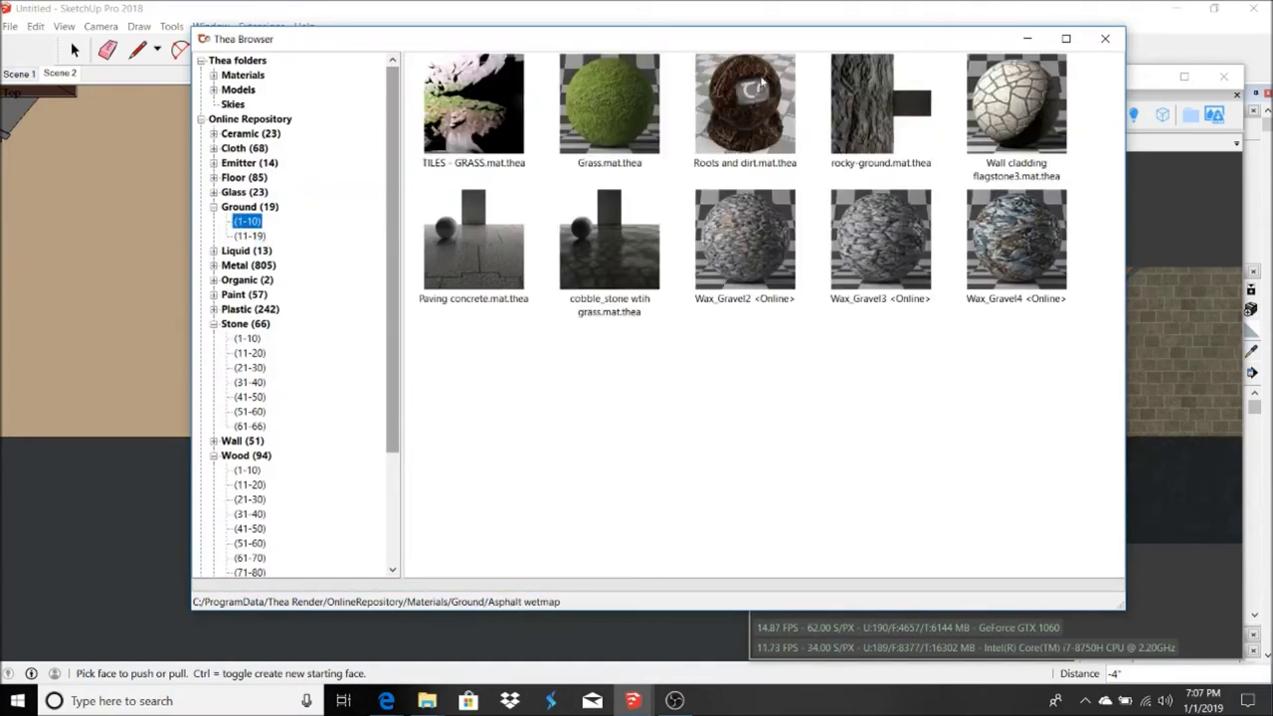
double_click(711, 83)
scroll(596, 437, up, 3)
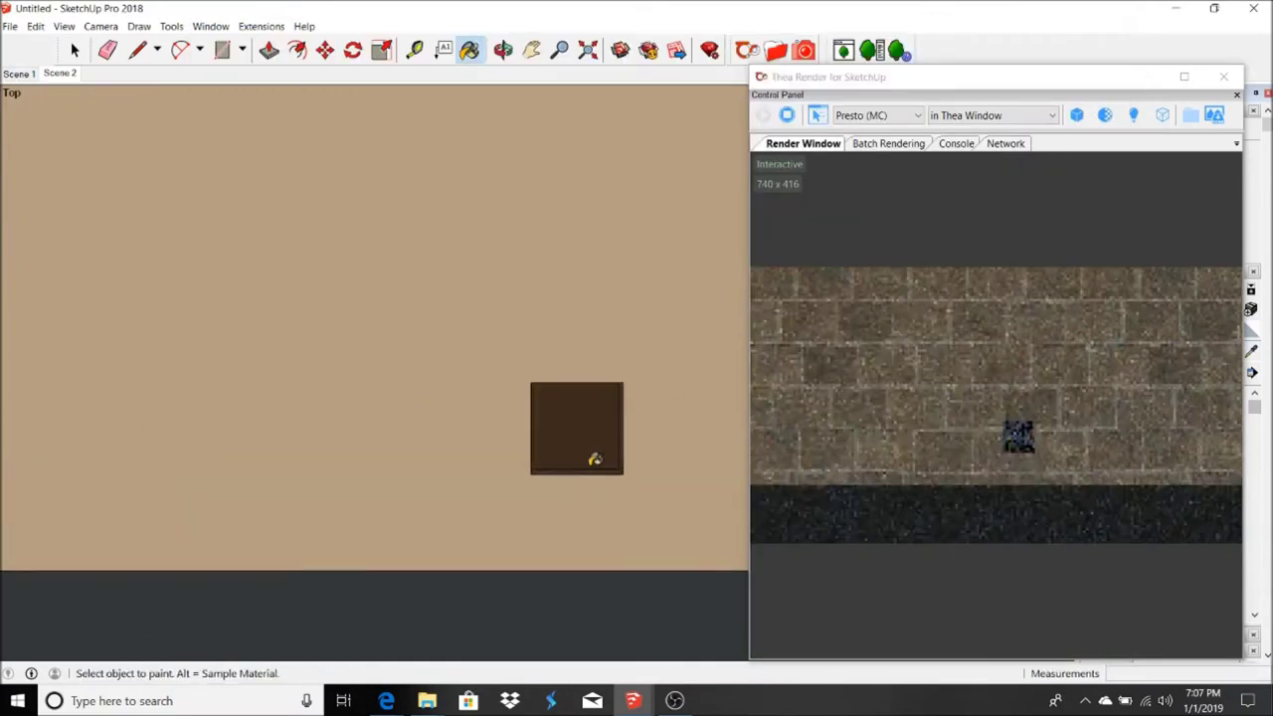
scroll(597, 418, up, 3)
- Reverse Faces on the square pit, then orbit down to check the tree and sidewalk
right_click(573, 395)
click(651, 532)
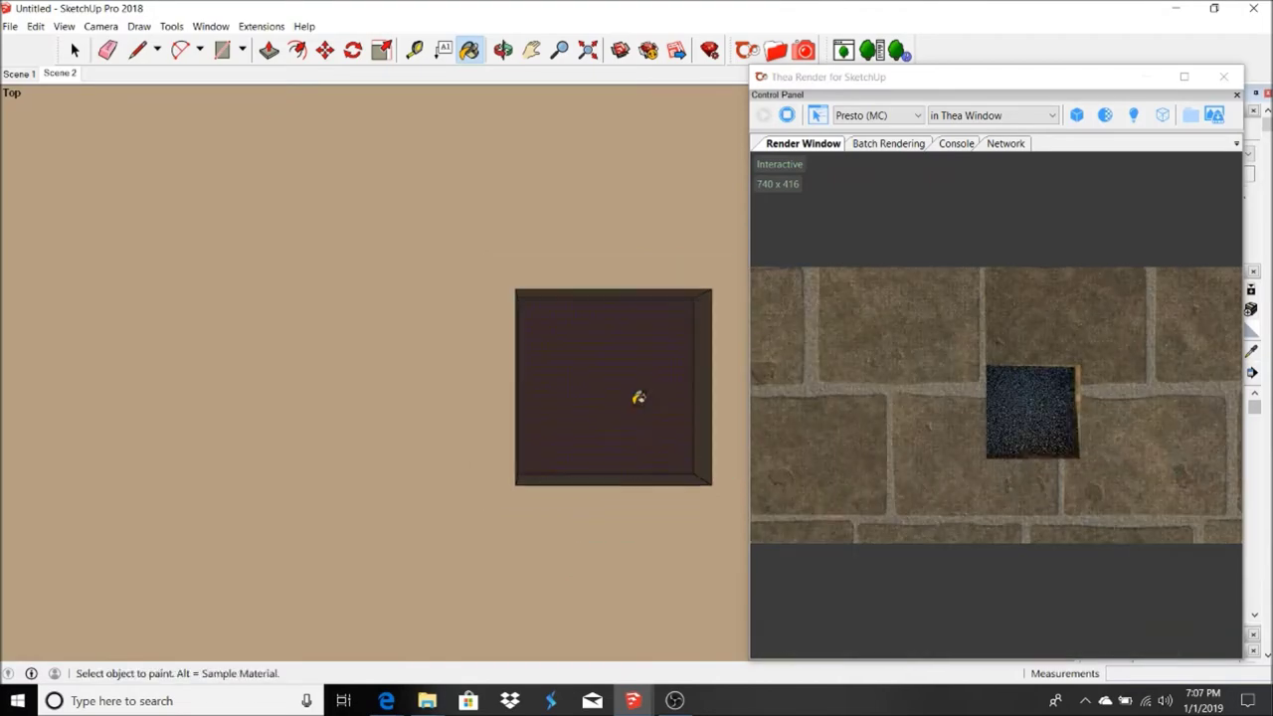
scroll(636, 398, down, 3)
scroll(298, 428, down, 2)
scroll(299, 423, down, 3)
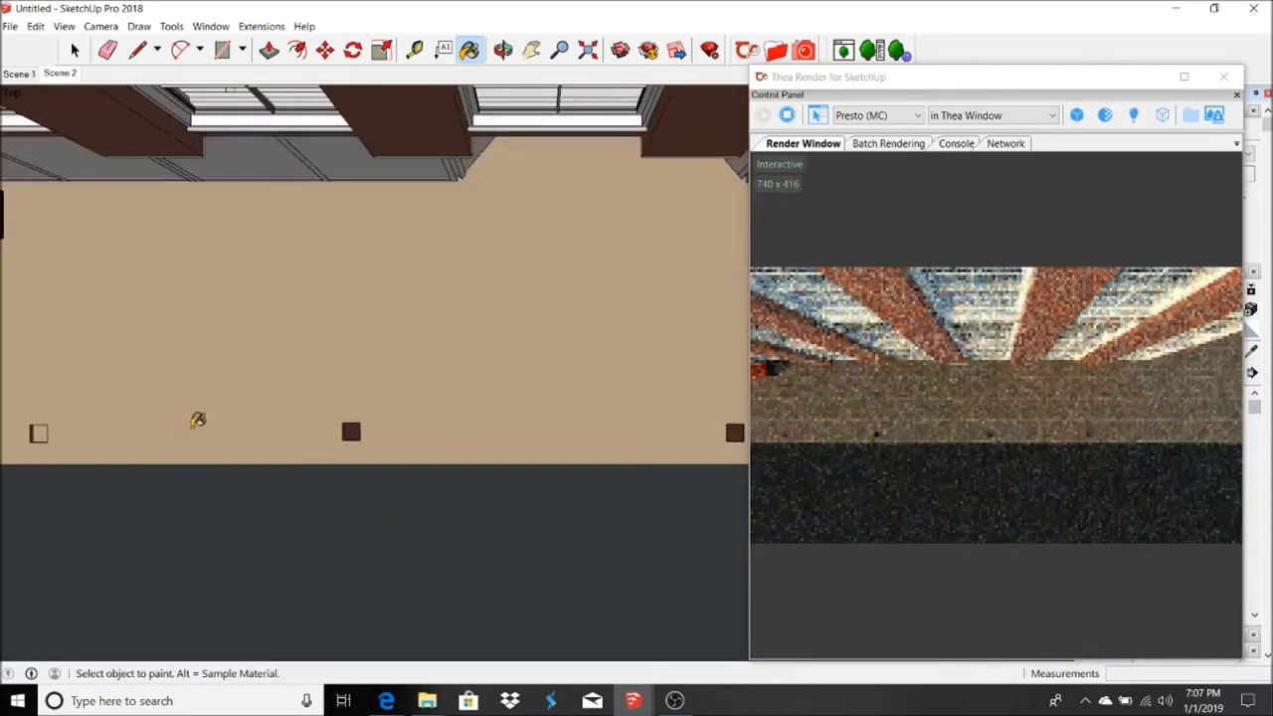
scroll(298, 421, up, 3)
scroll(597, 412, down, 3)
scroll(318, 430, up, 2)
scroll(309, 435, up, 4)
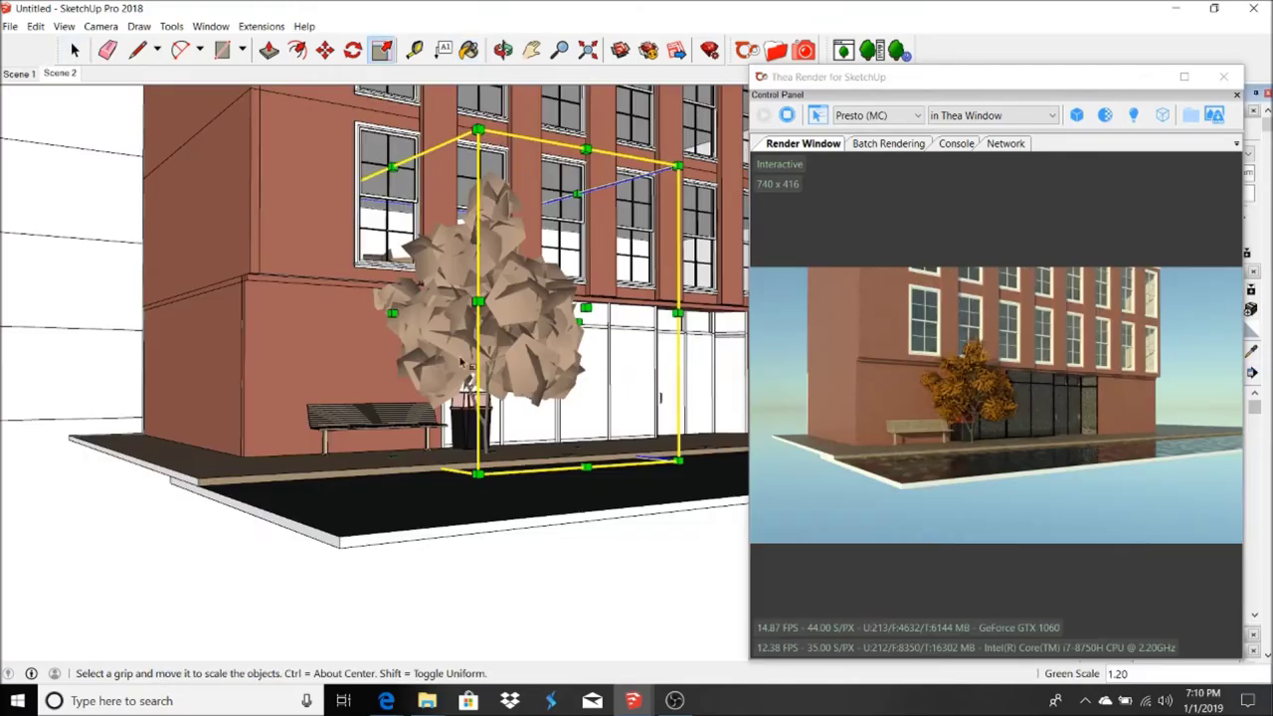
middle_drag(467, 362, 429, 5)
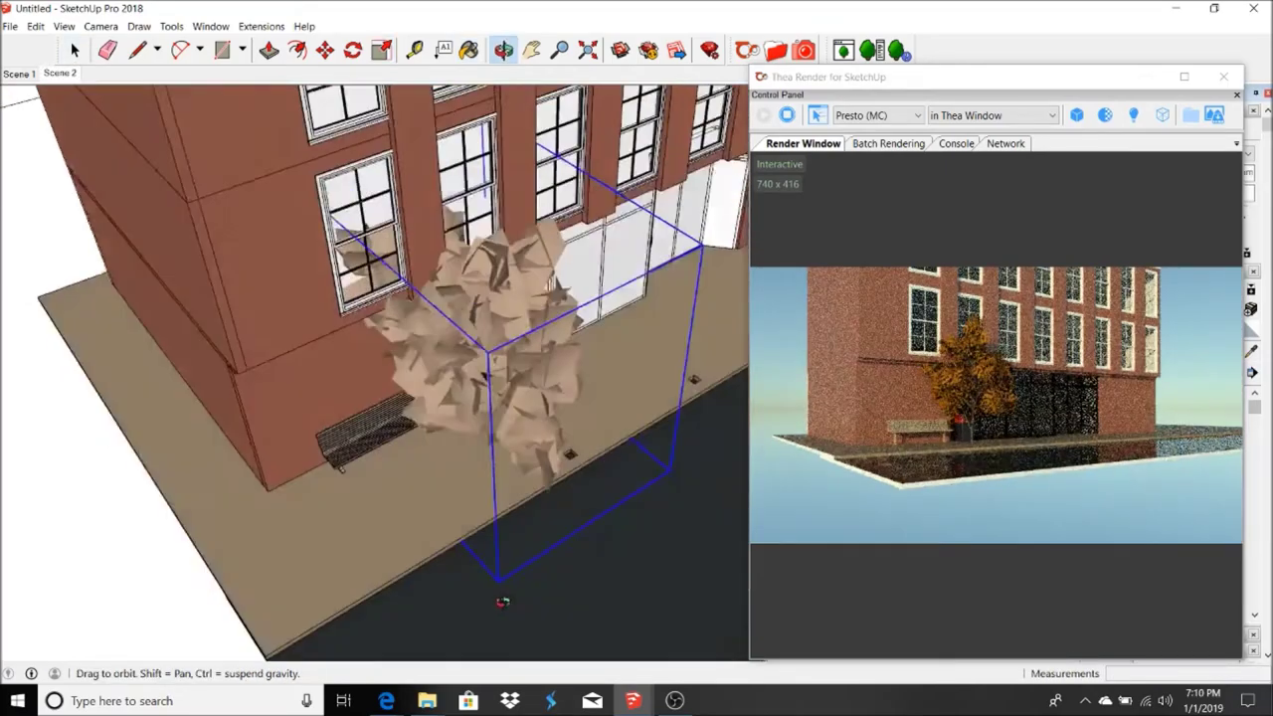
- Rotate the tree 90° and zoom in to look down into the pit around its trunk
click(458, 502)
click(532, 283)
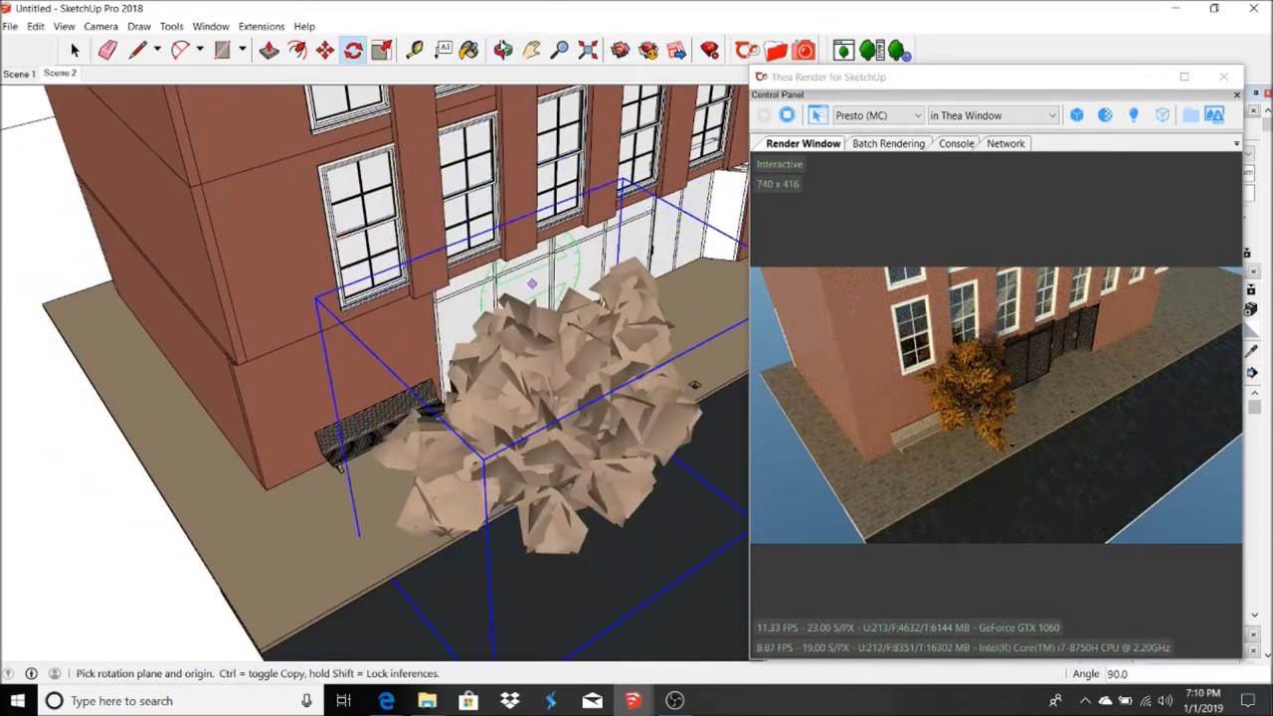
drag(584, 581, 557, 577)
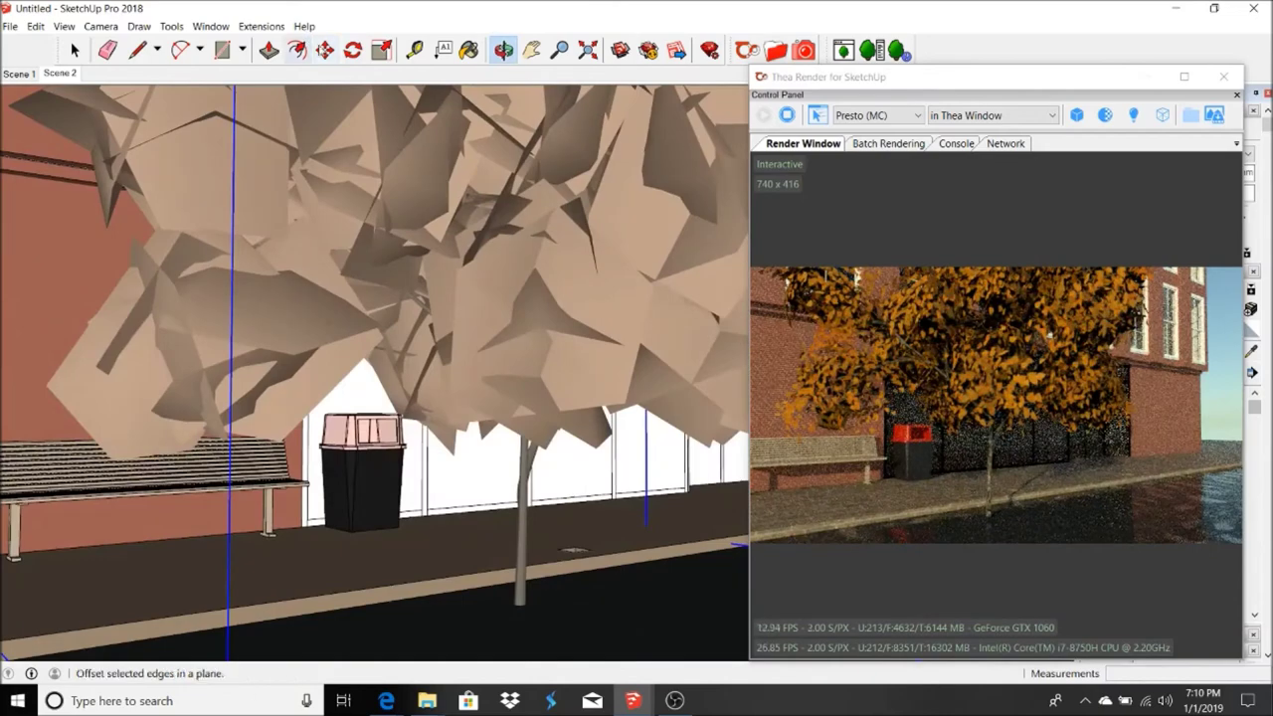
scroll(580, 548, up, 3)
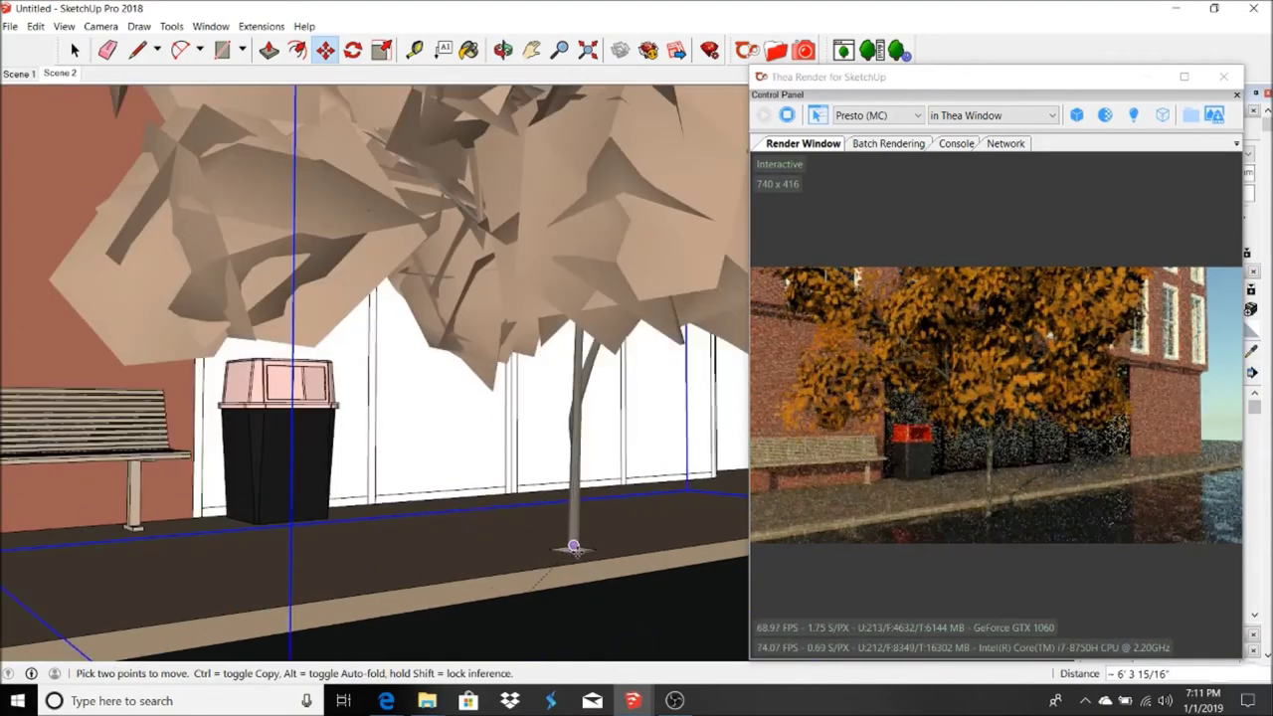
scroll(580, 550, up, 3)
scroll(579, 555, up, 2)
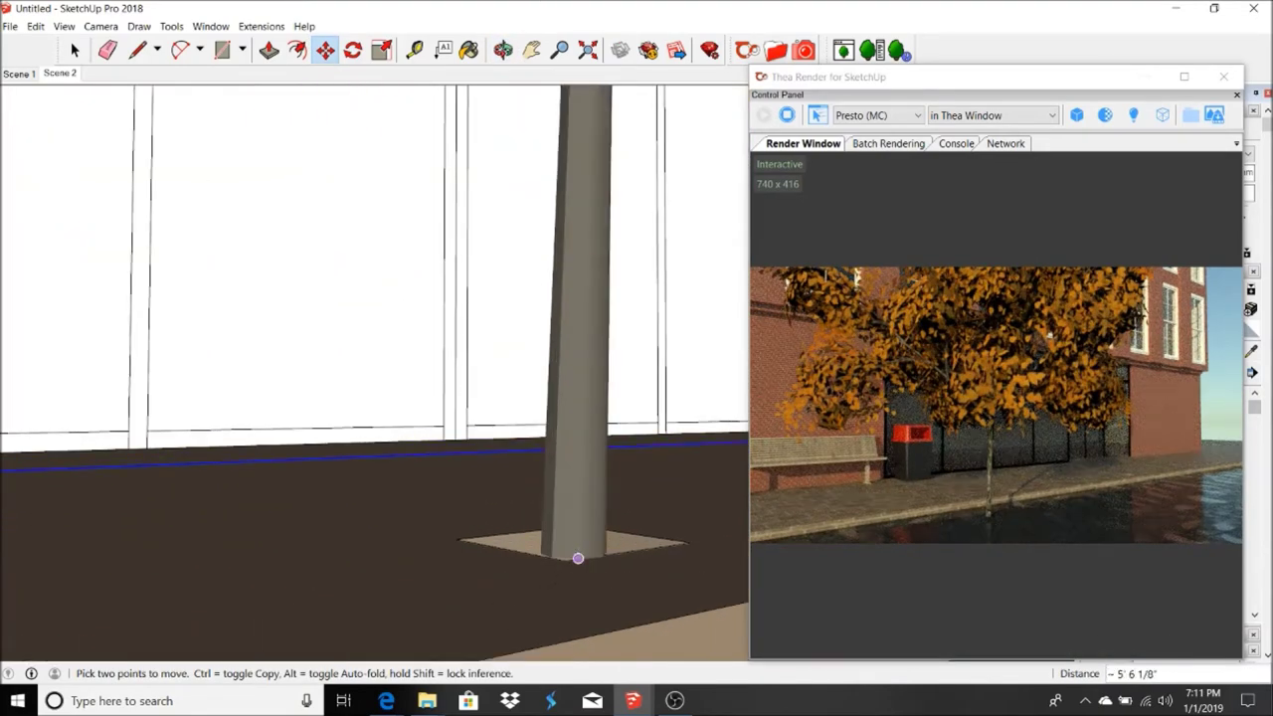
middle_drag(578, 558, 603, 521)
scroll(548, 528, up, 3)
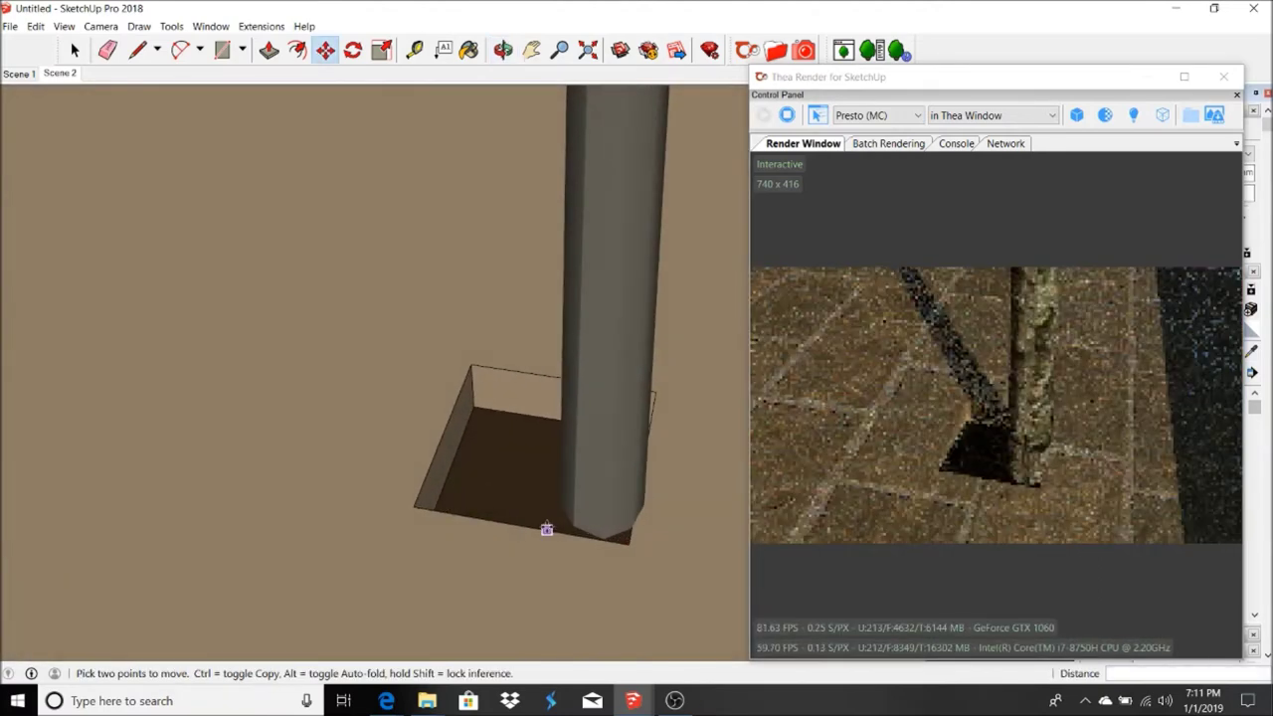
- Move the trunk into the middle of the pit and return to the Scene 2 view
drag(419, 492, 471, 369)
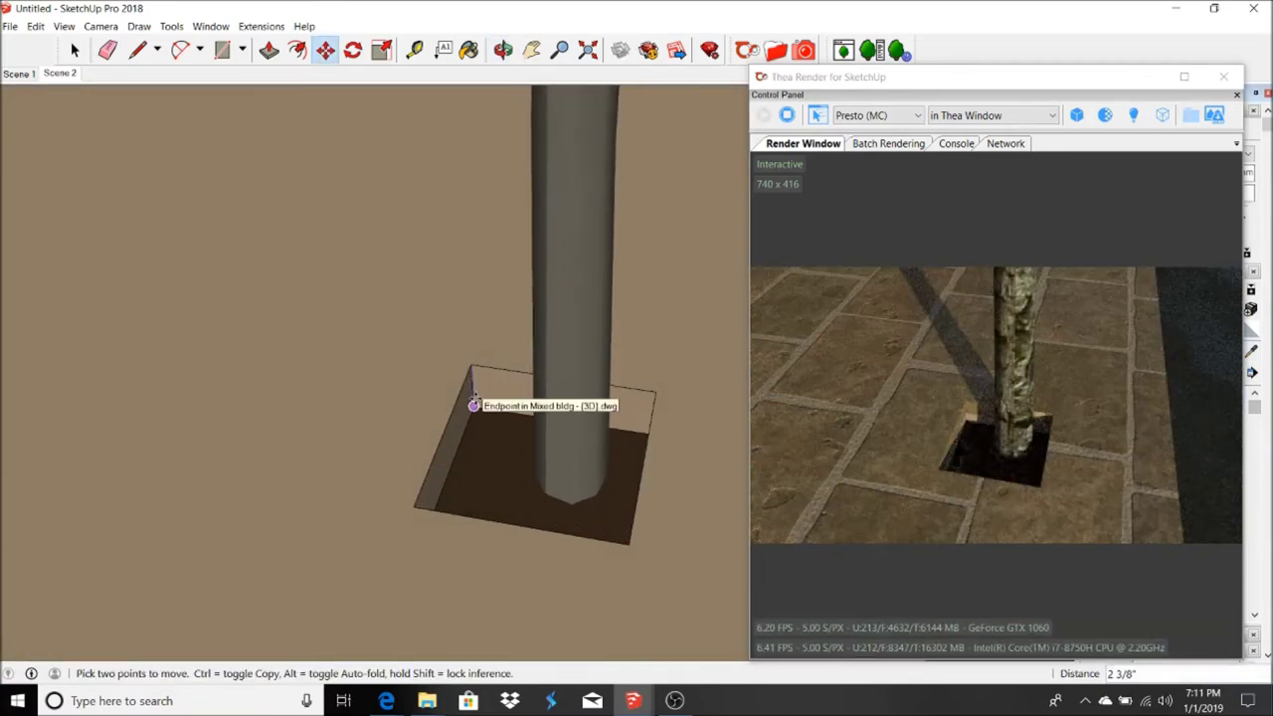
click(59, 73)
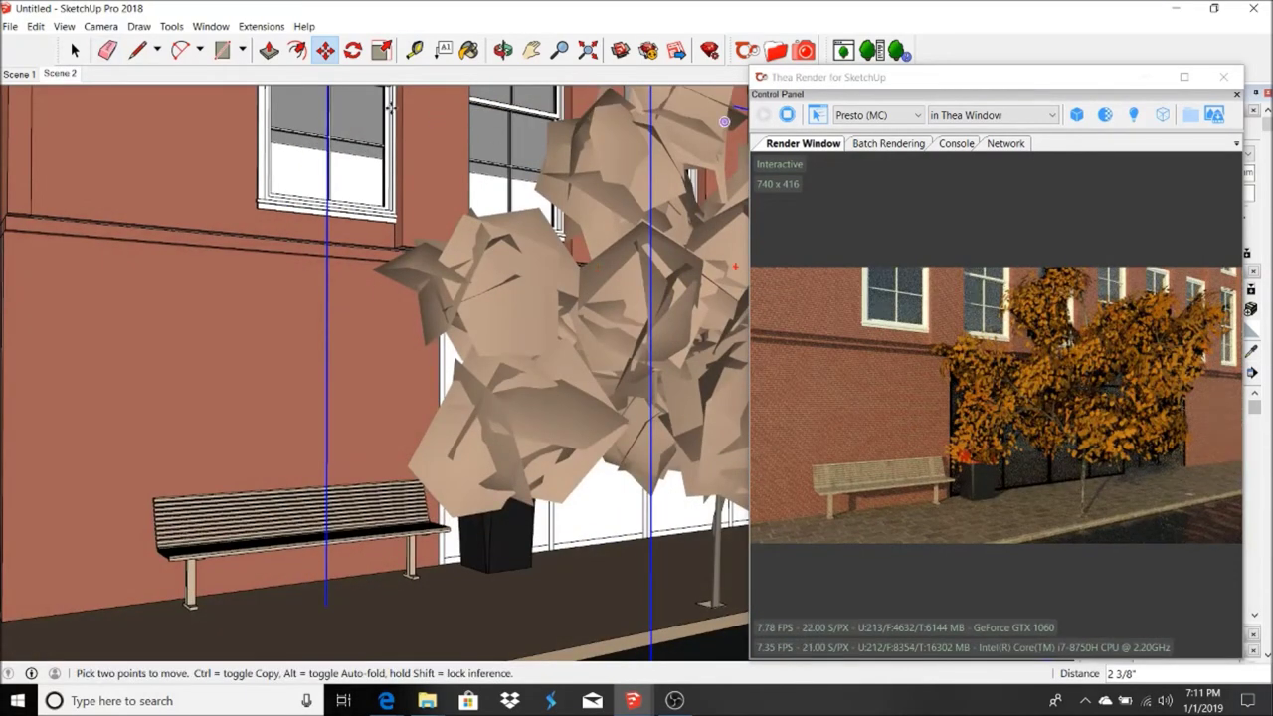
scroll(85, 369, down, 5)
scroll(398, 477, up, 10)
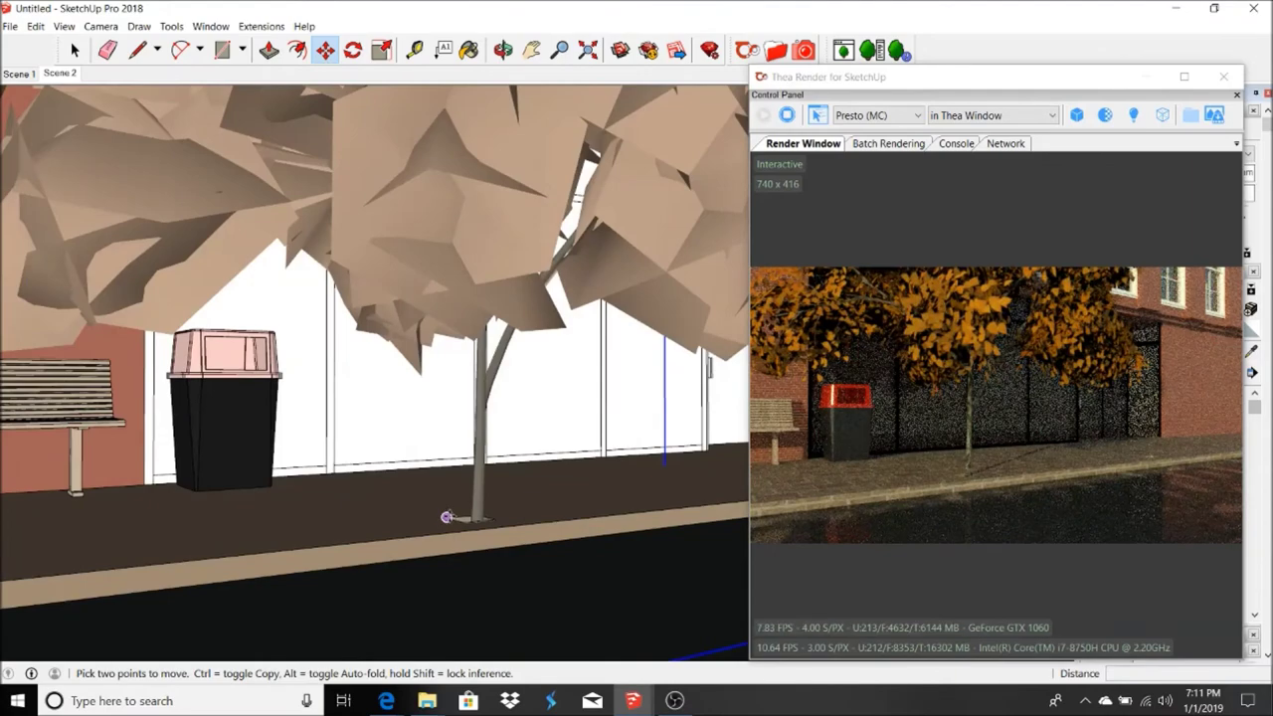
middle_drag(445, 514, 590, 493)
scroll(589, 494, up, 5)
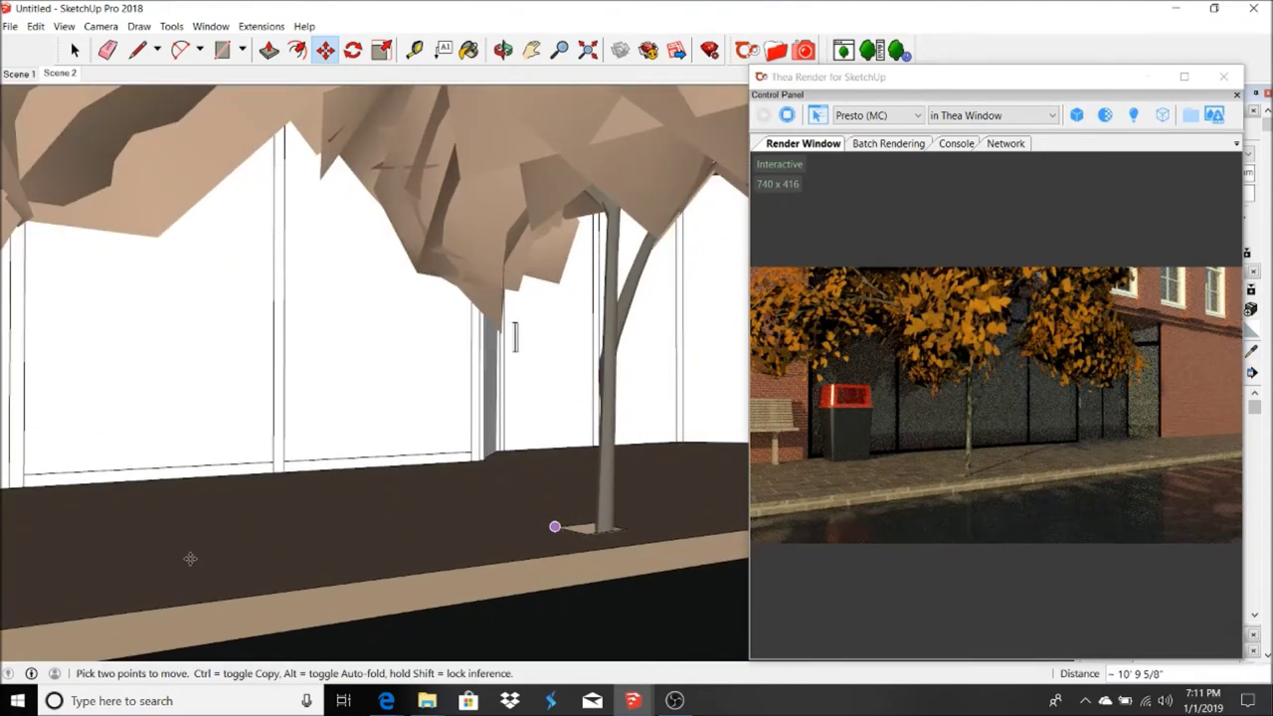
click(59, 74)
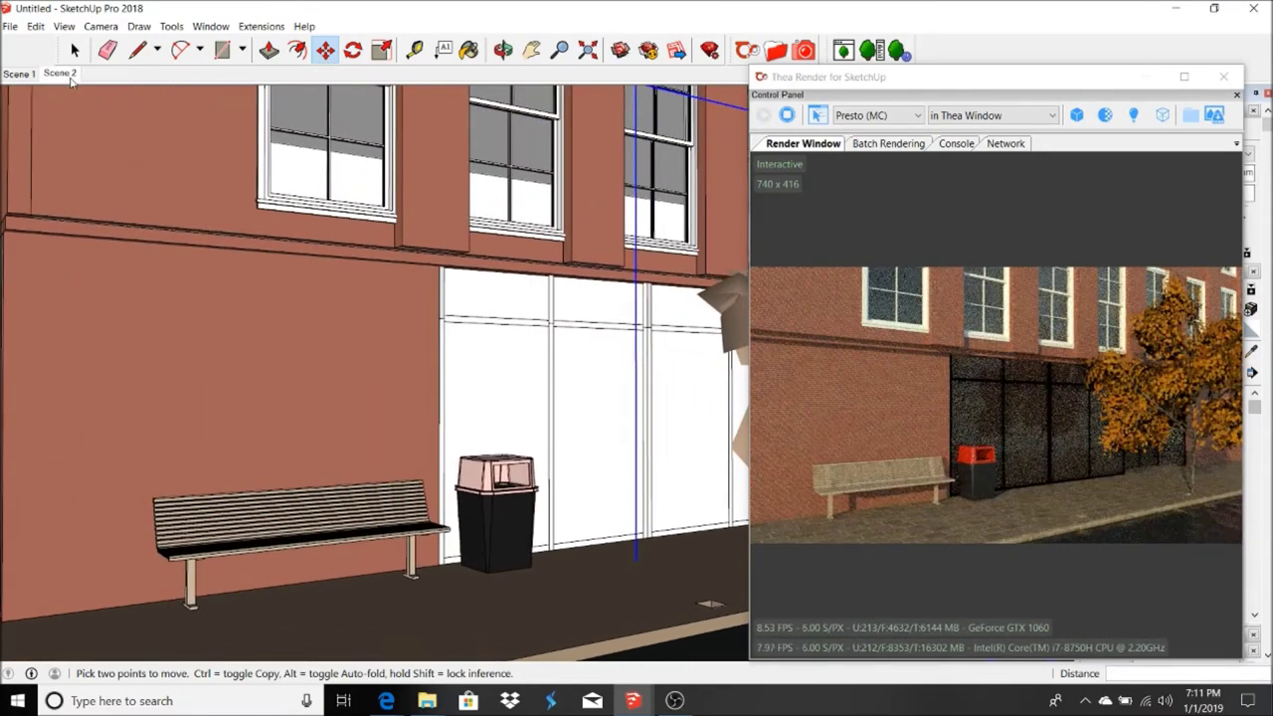
click(36, 26)
- Ctrl-move a copy of the tree into a sidewalk pit left of the bench, then return to Scene 2
click(36, 26)
click(36, 26)
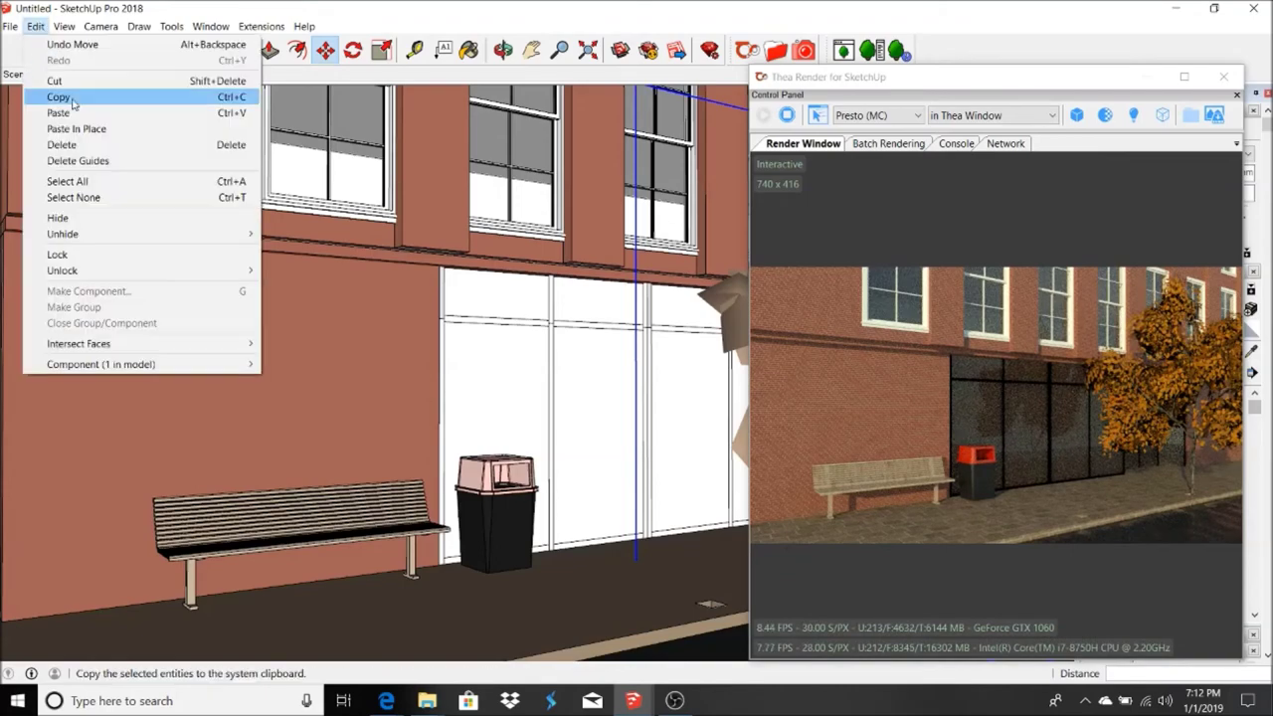
click(56, 168)
key(ctrl+t)
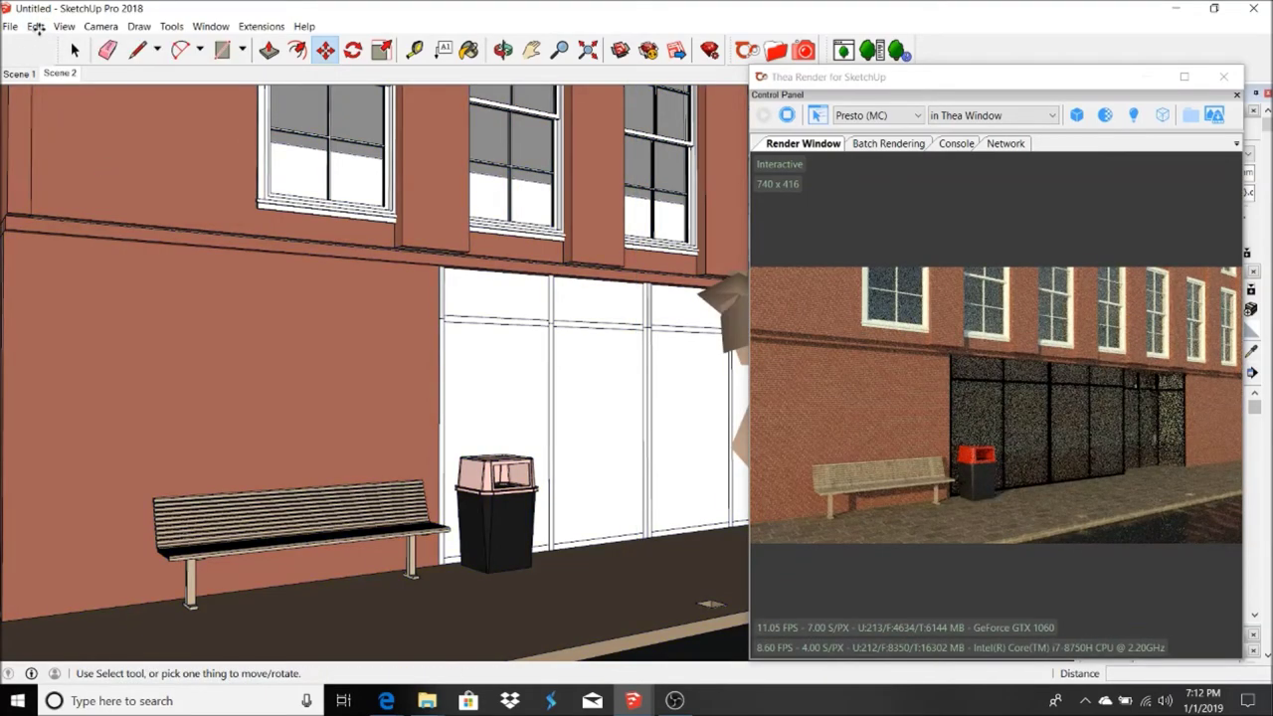
click(36, 27)
click(36, 27)
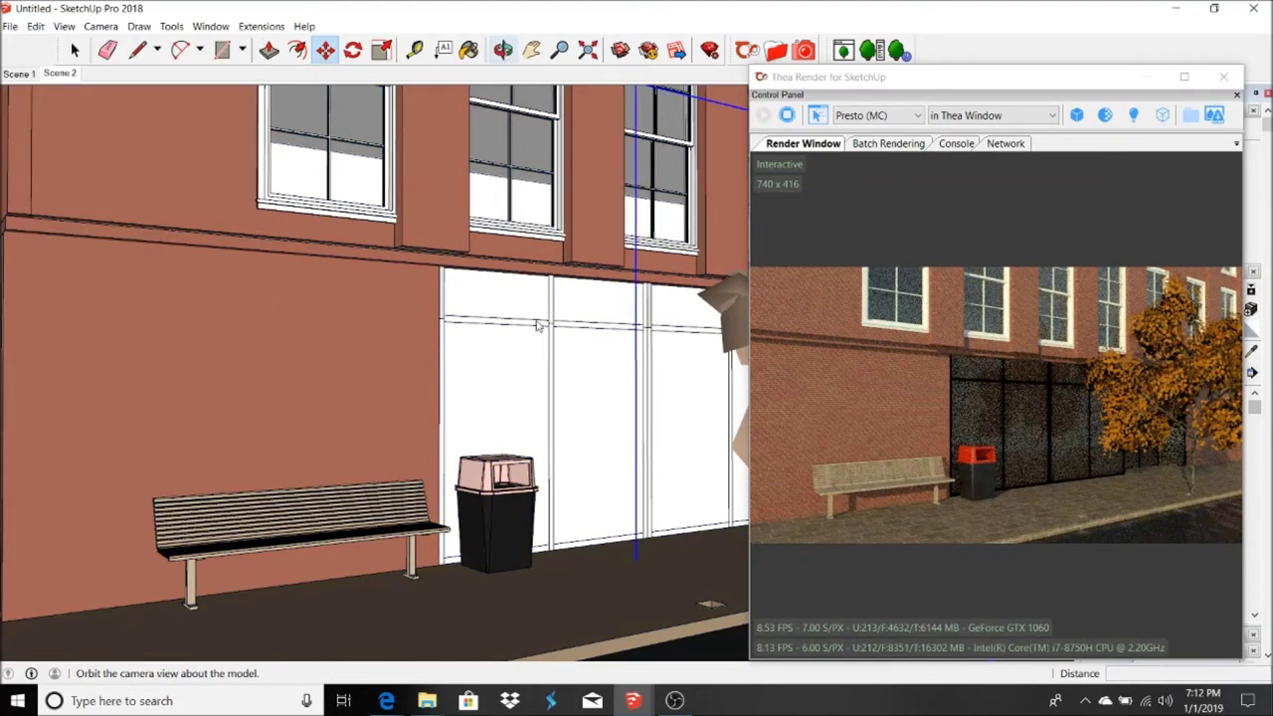
middle_drag(537, 326, 608, 147)
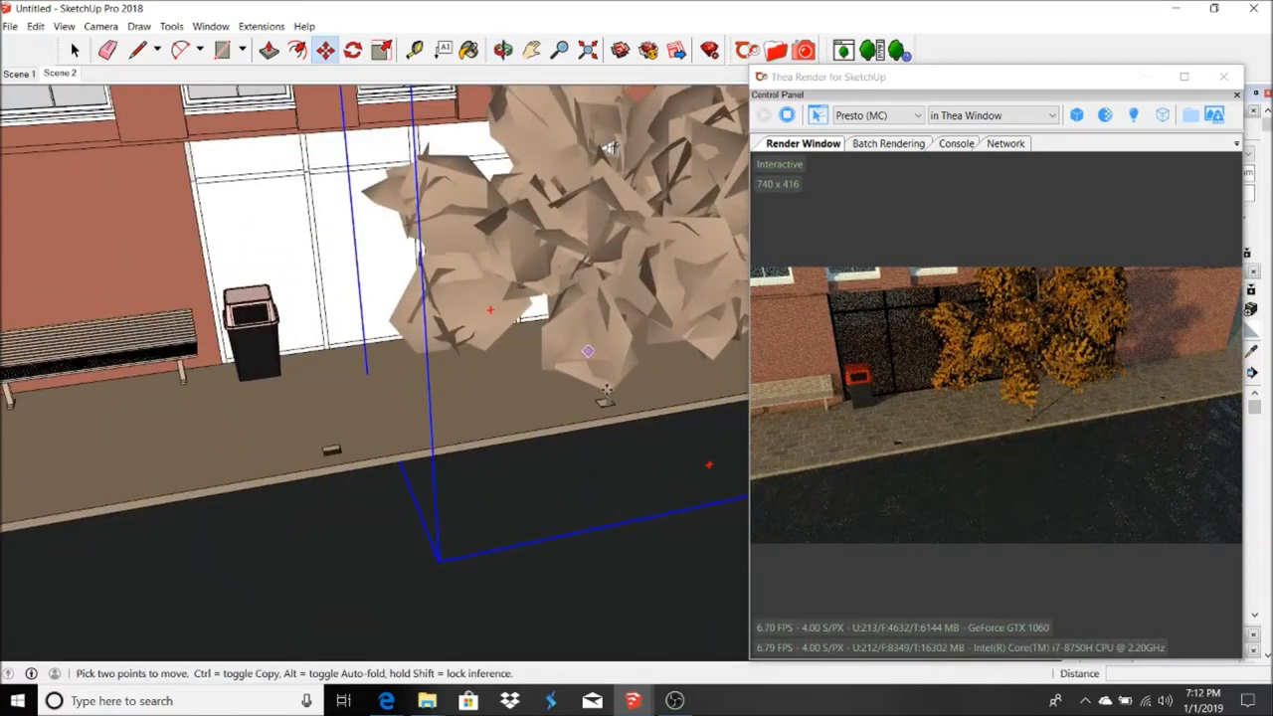
click(606, 388)
key(ctrl)
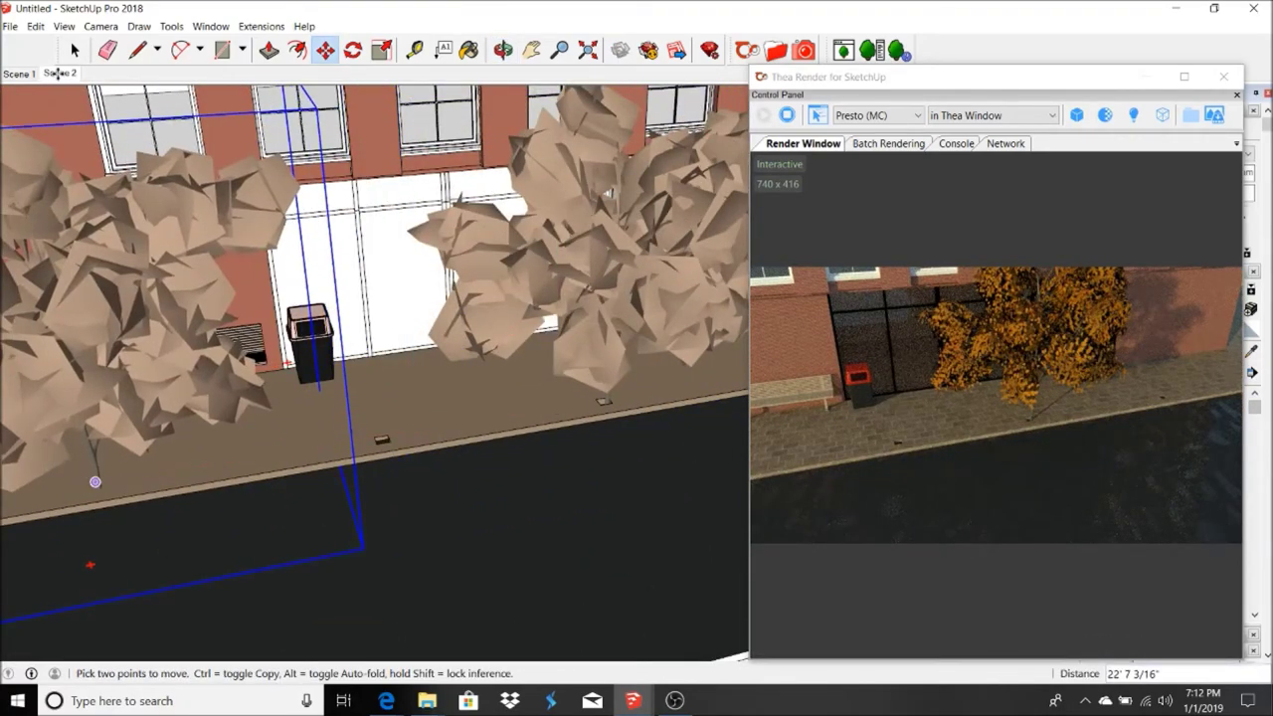
click(59, 73)
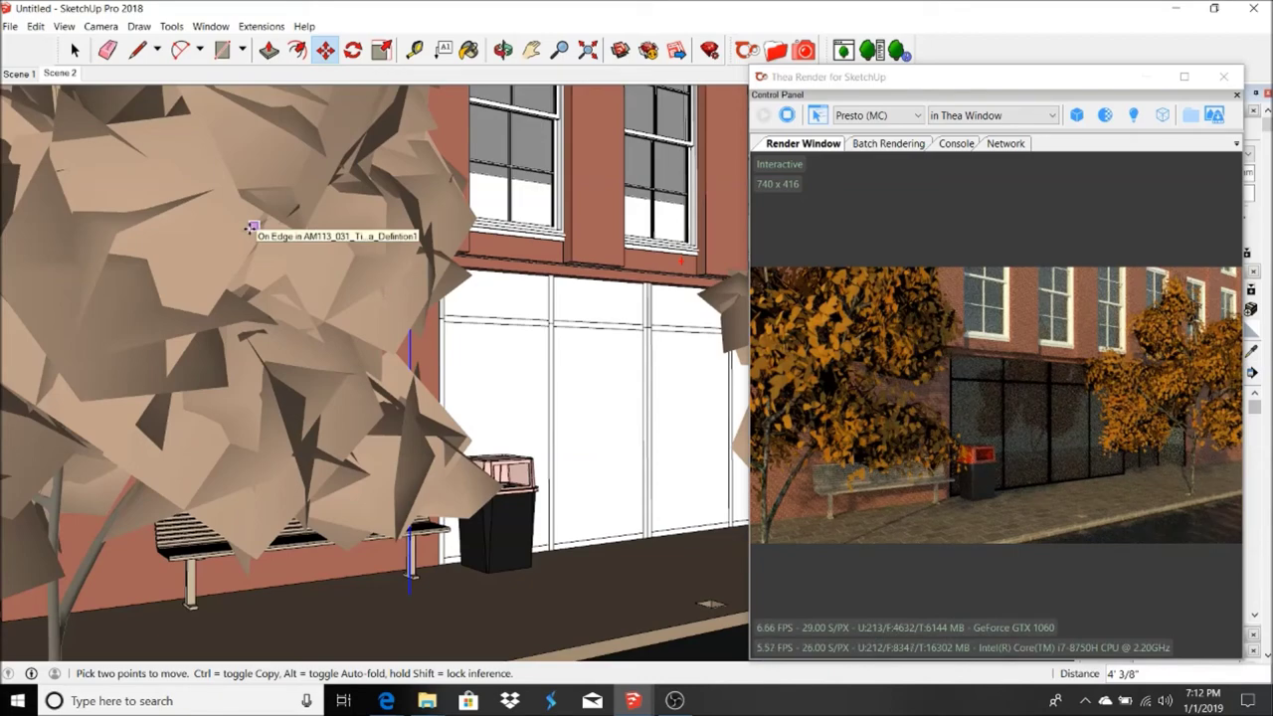
click(73, 55)
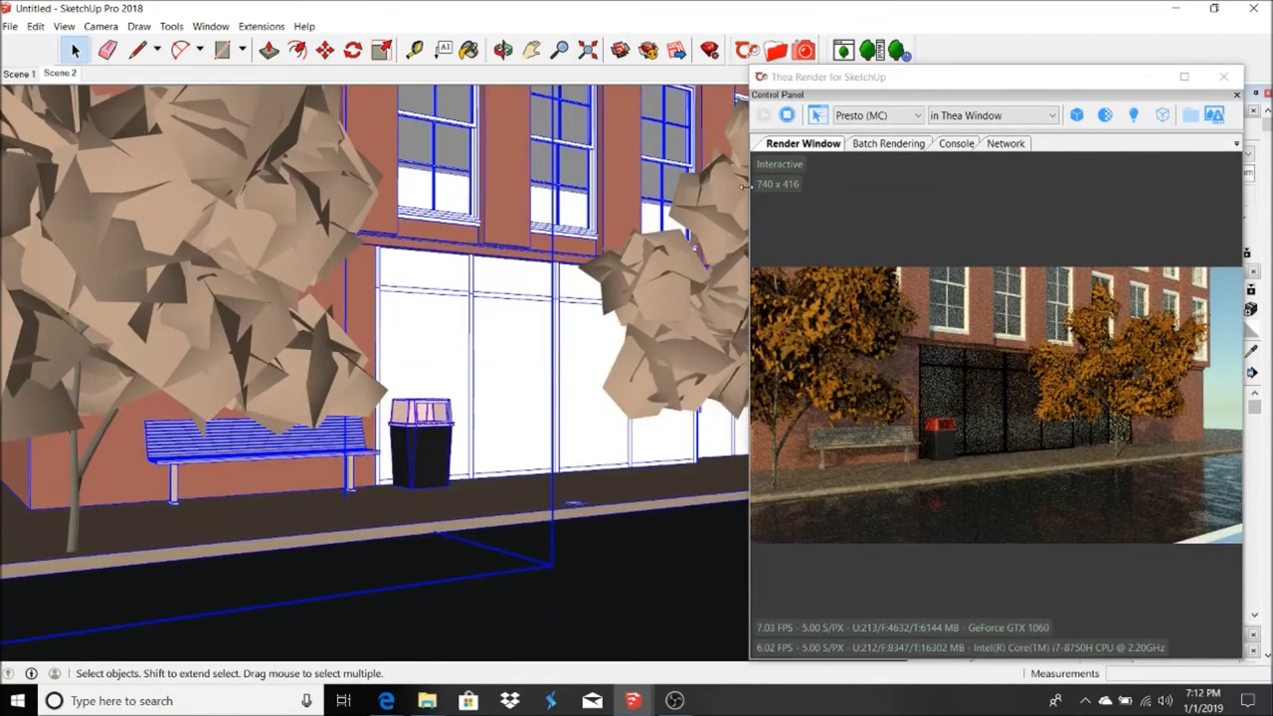
right_click(303, 144)
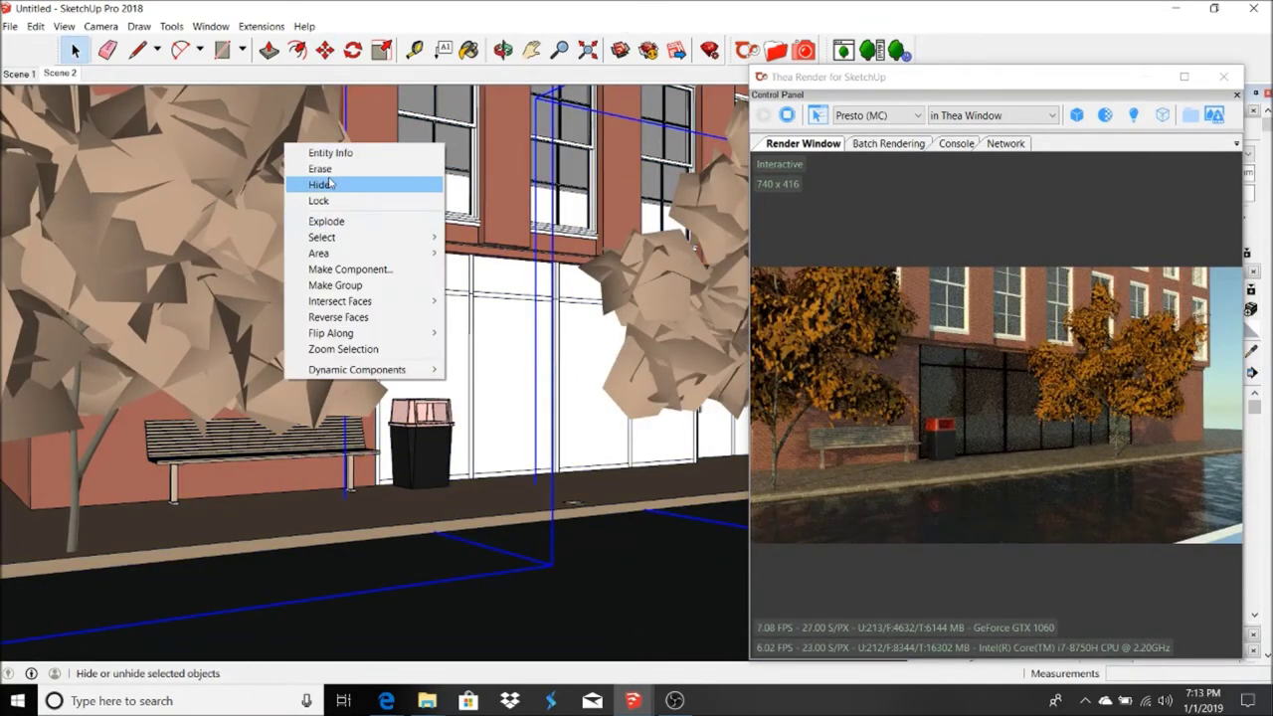
- Hide the tree, face the upper windows, and open the upper-left window component for editing
click(329, 182)
scroll(431, 454, up, 5)
middle_drag(431, 455, 228, 256)
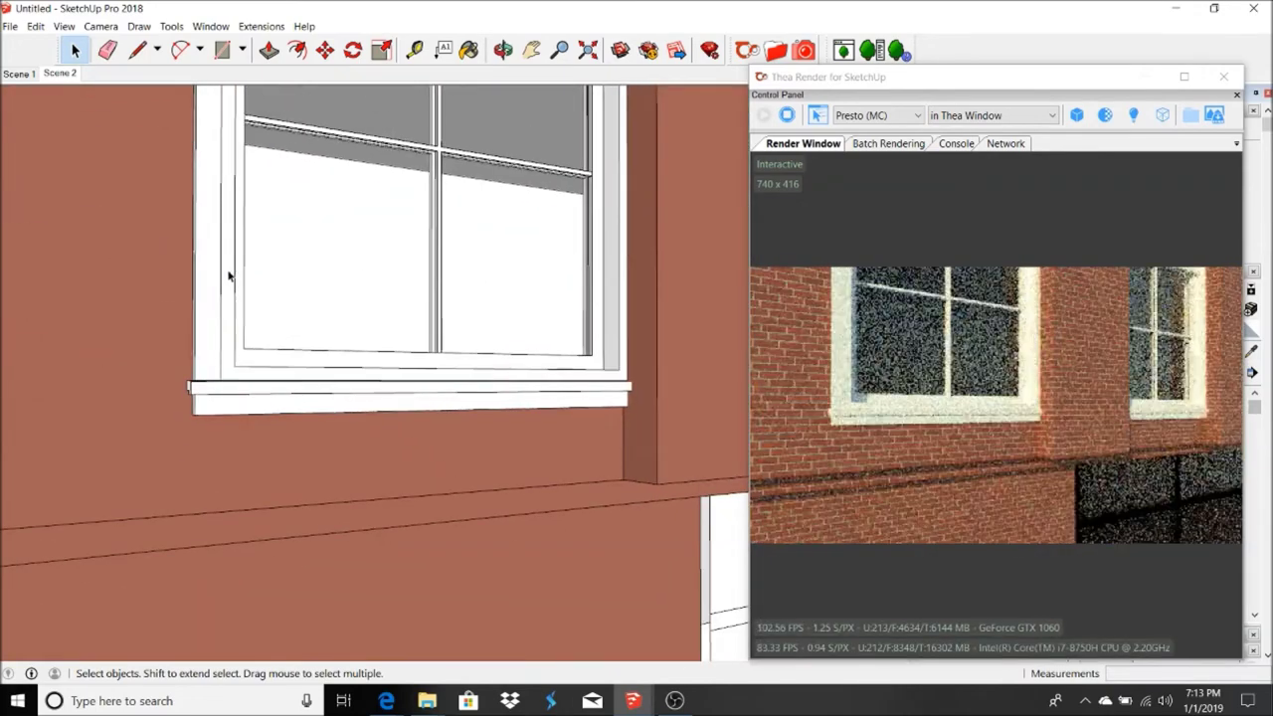
double_click(324, 203)
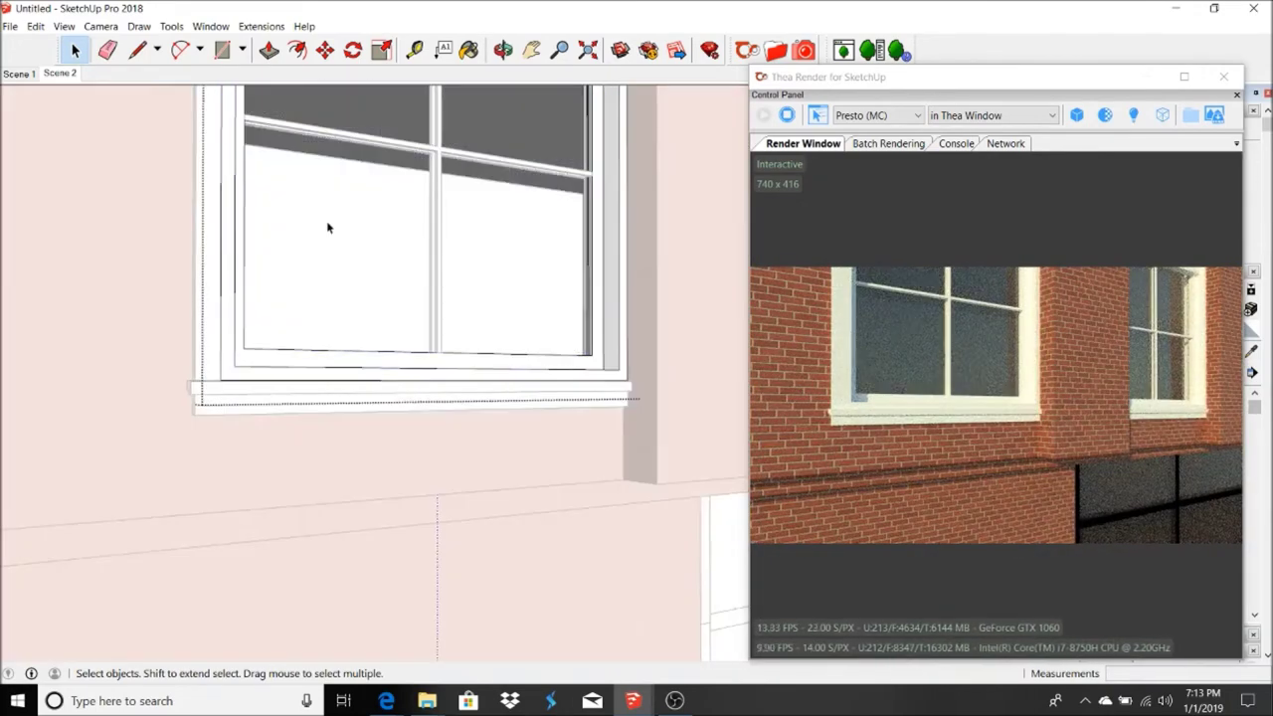
scroll(335, 235, down, 4)
scroll(418, 115, up, 1)
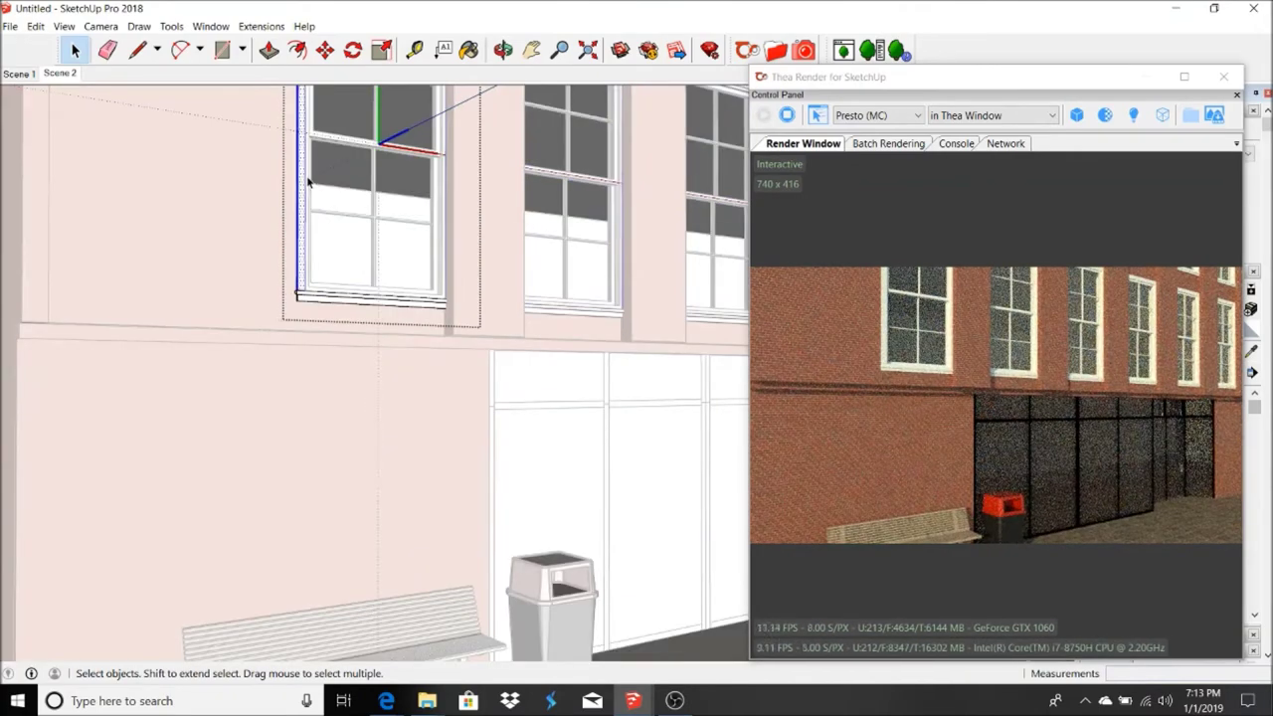
triple_click(311, 179)
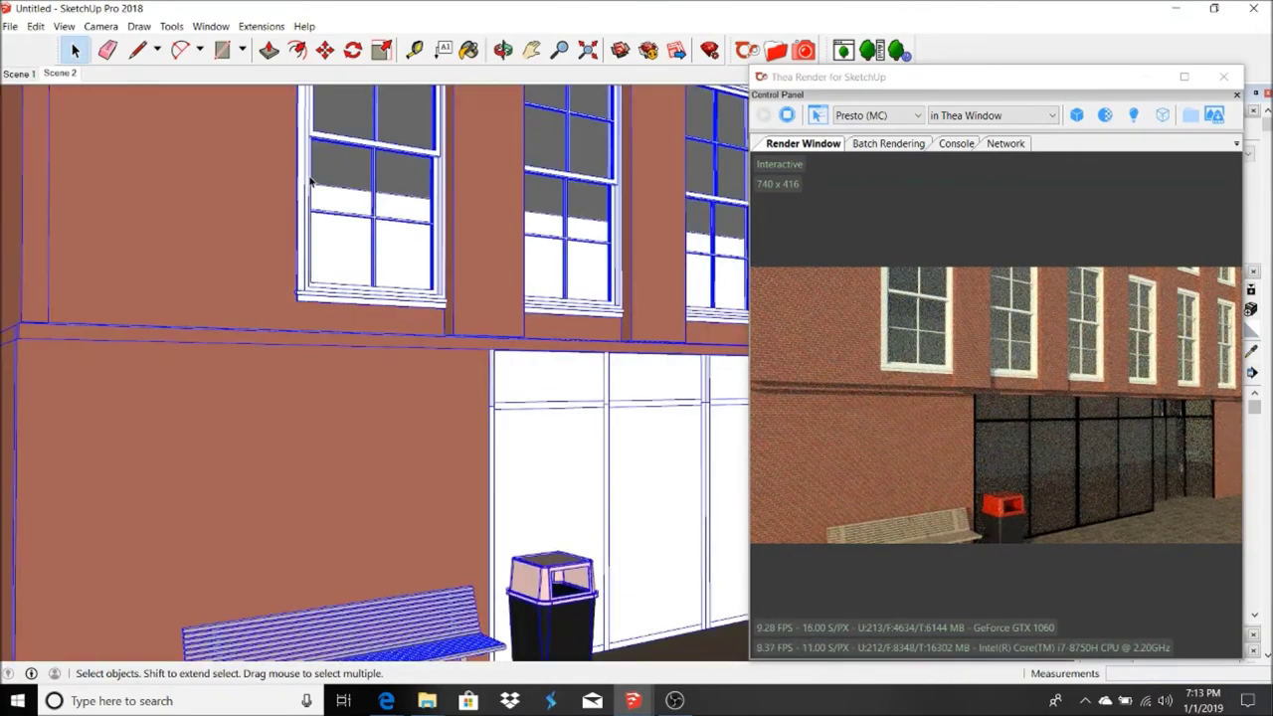
click(310, 179)
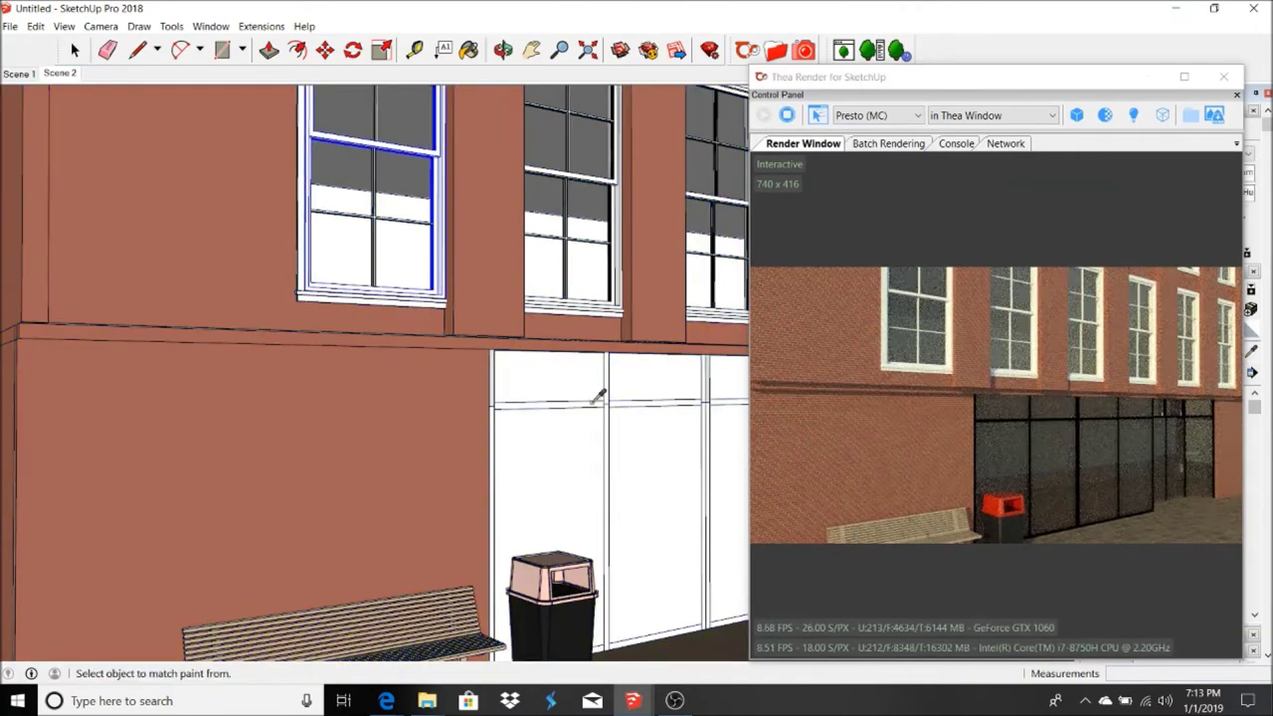
scroll(304, 144, up, 2)
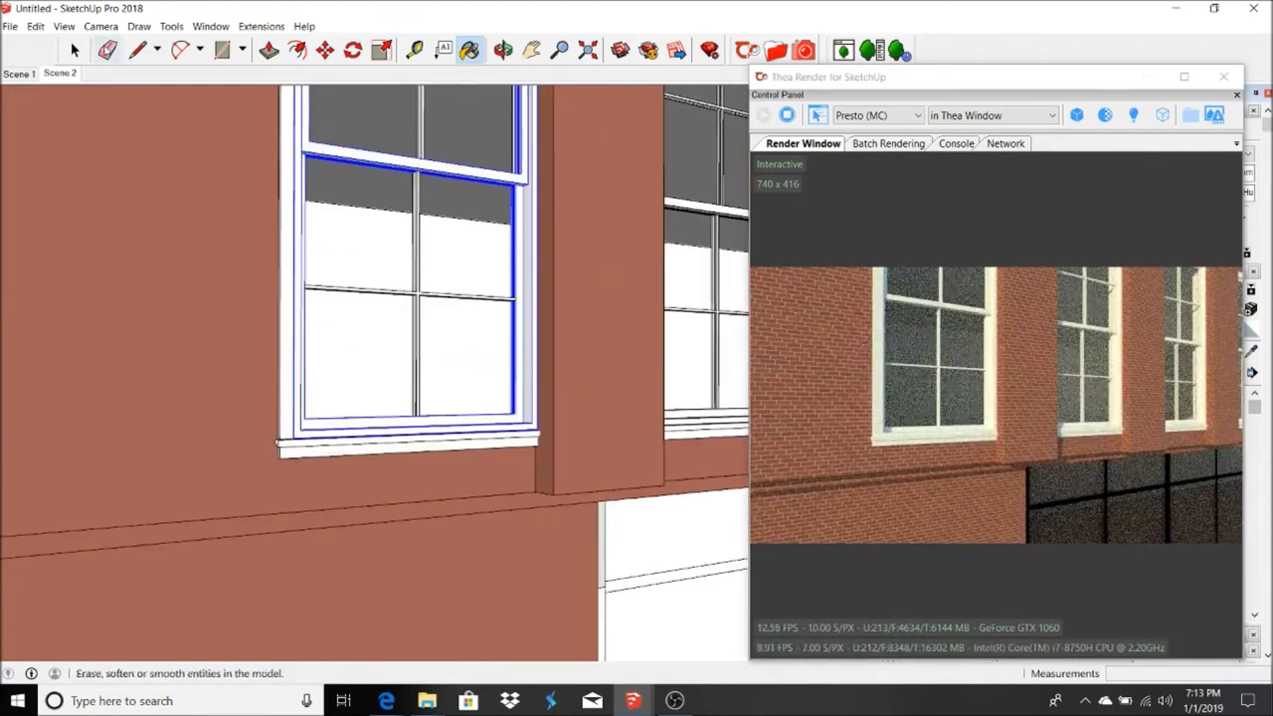
double_click(333, 154)
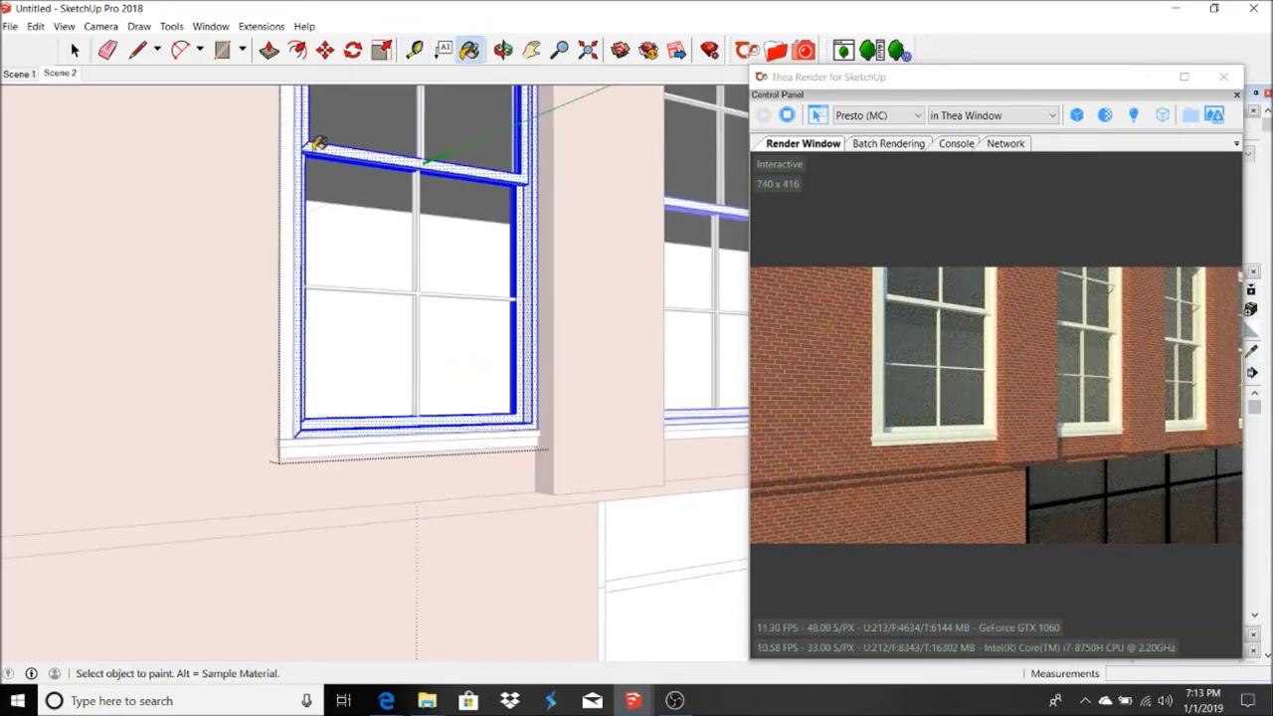
scroll(299, 159, up, 5)
- Choose an action on the window rail, then open and close the Thea material browser
right_click(210, 177)
click(228, 329)
scroll(429, 319, down, 5)
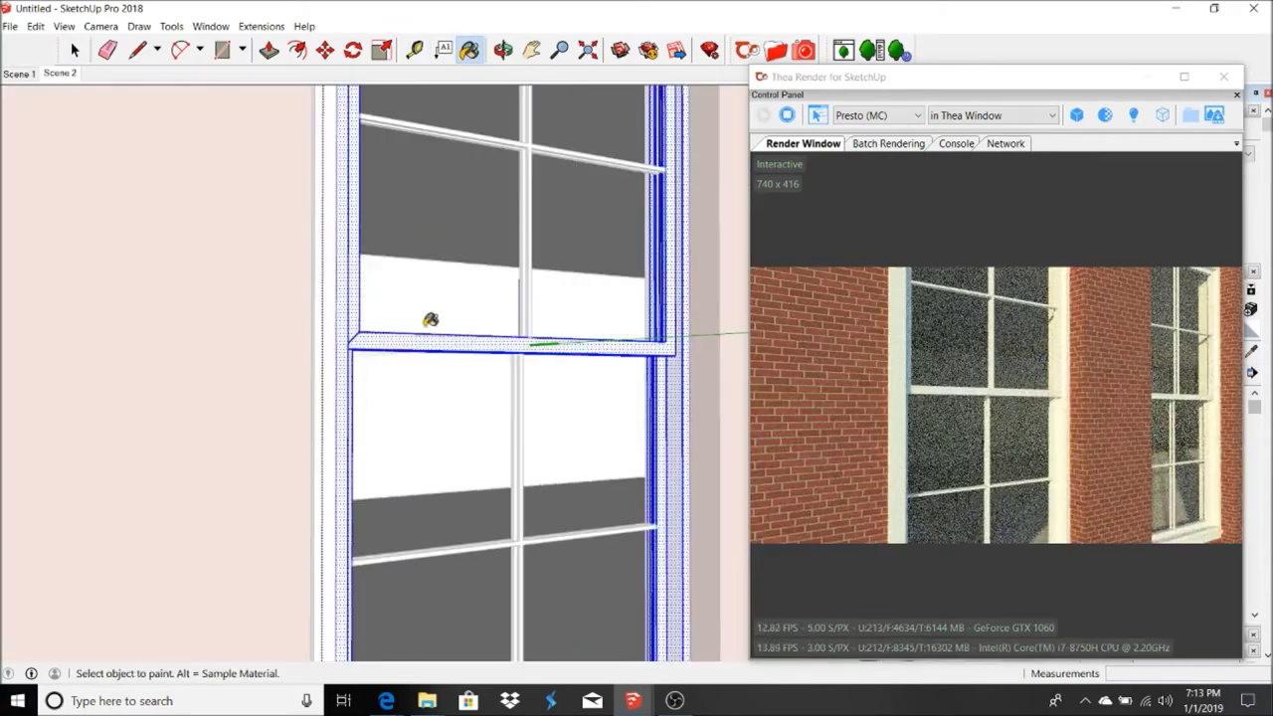
click(776, 50)
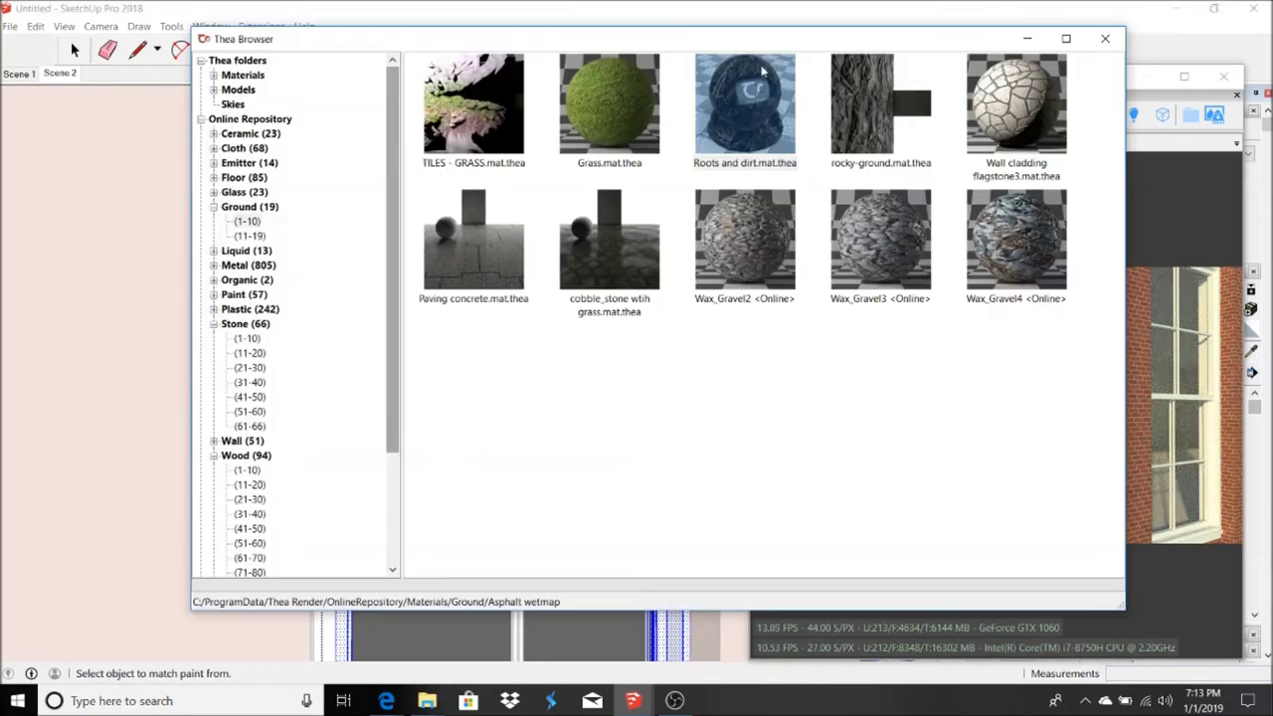
click(1105, 42)
scroll(392, 253, down, 3)
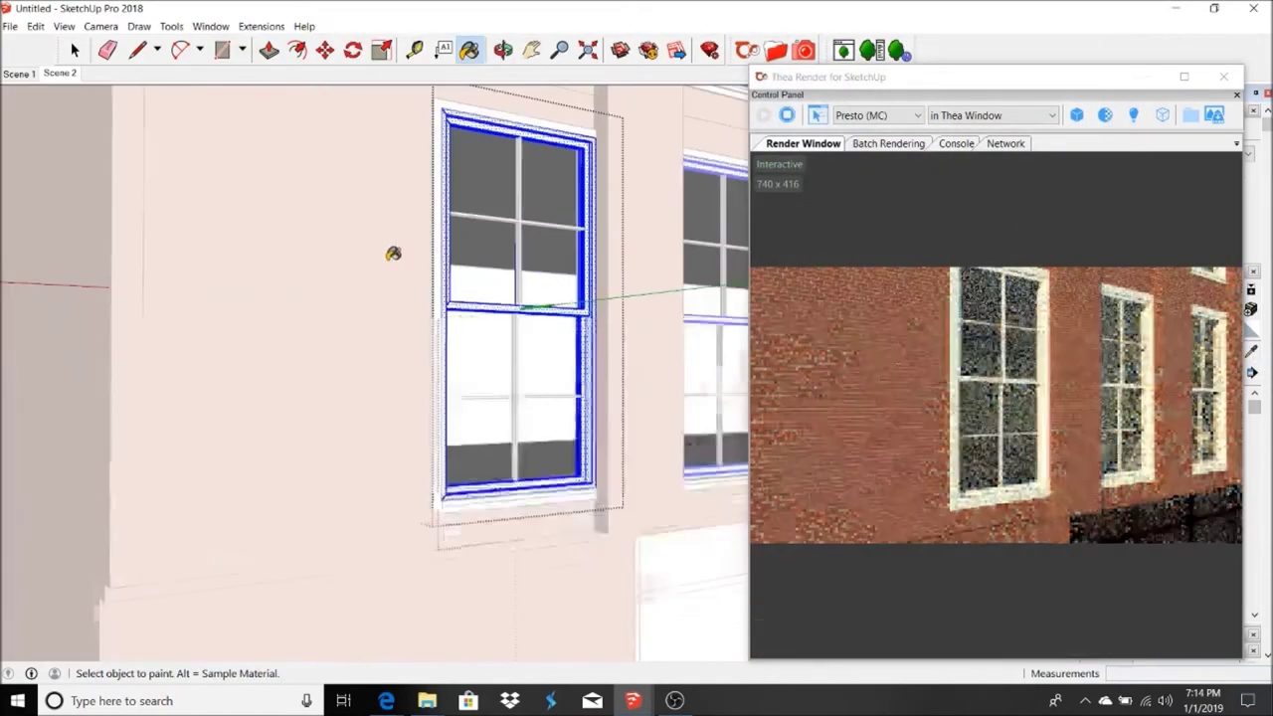
scroll(392, 252, down, 3)
scroll(551, 534, up, 3)
scroll(551, 535, up, 3)
- Sample the window's existing material and reverse the faces of the selected frame
click(554, 355)
scroll(378, 531, down, 3)
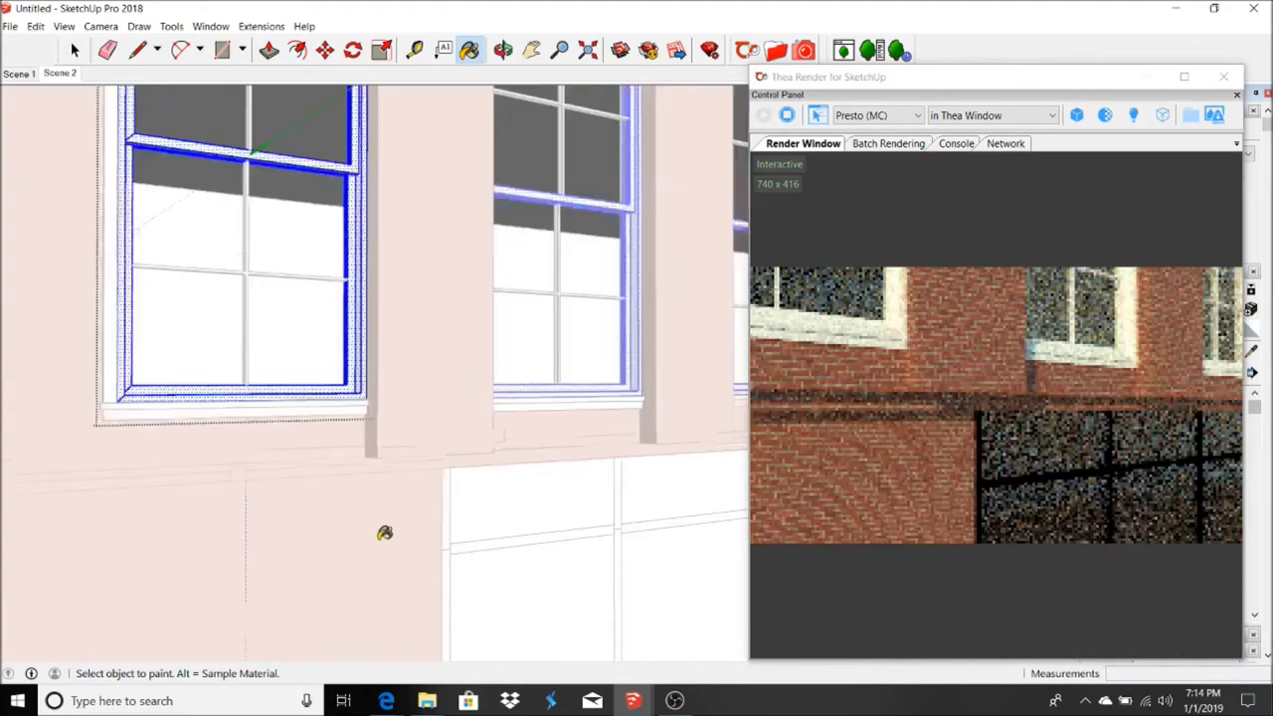
scroll(134, 131, up, 3)
scroll(135, 130, up, 2)
right_click(228, 116)
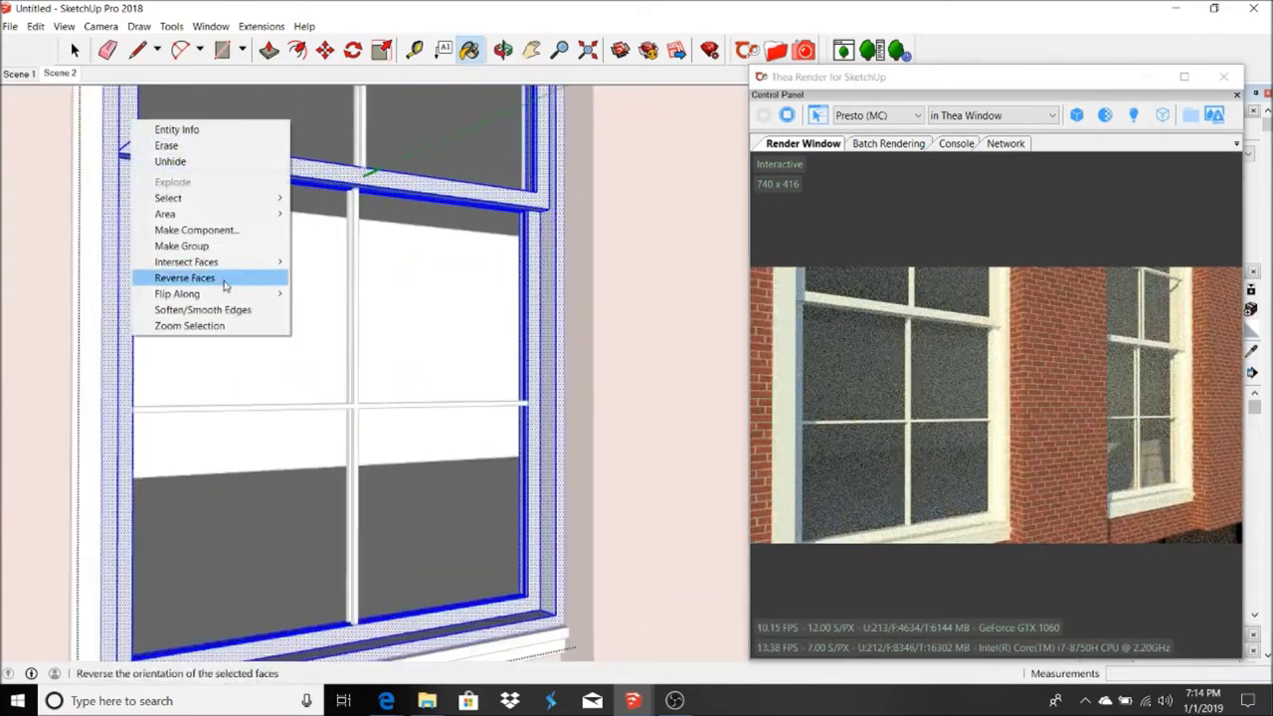
click(280, 276)
scroll(282, 354, down, 3)
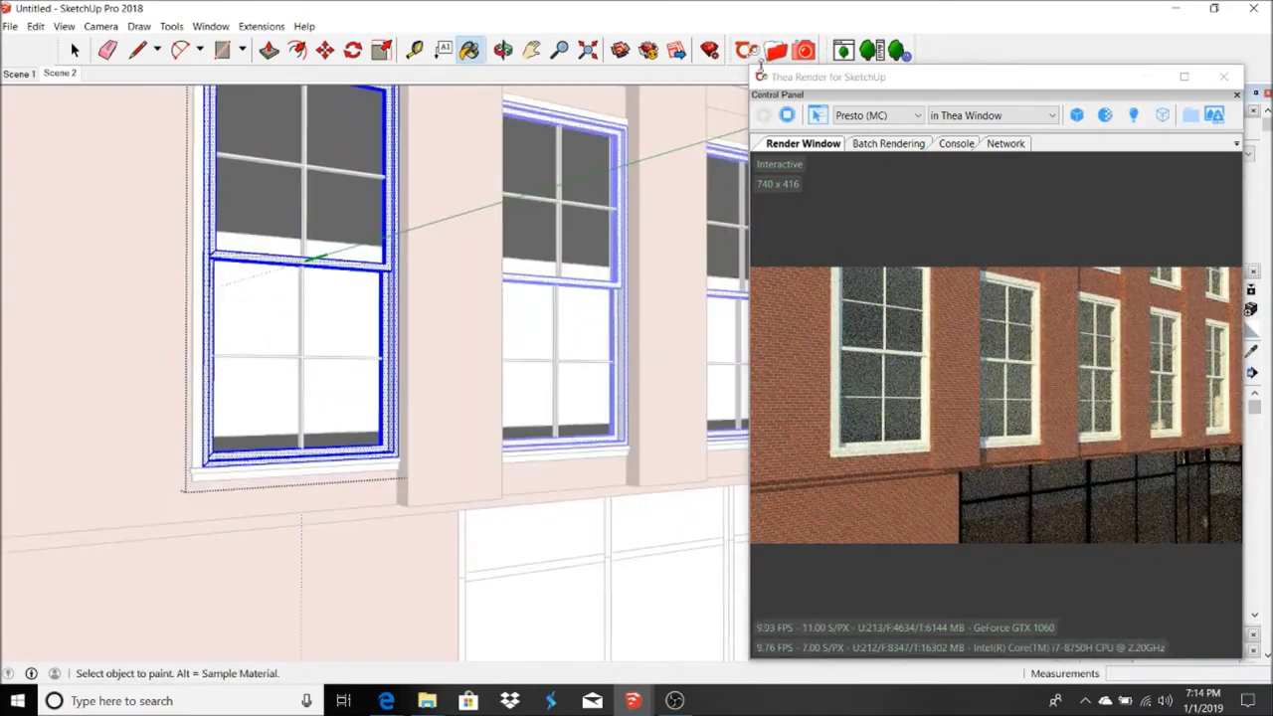
- In the Thea Browser, pick Materials > Matte > Matte_Black for painting
click(781, 51)
click(223, 77)
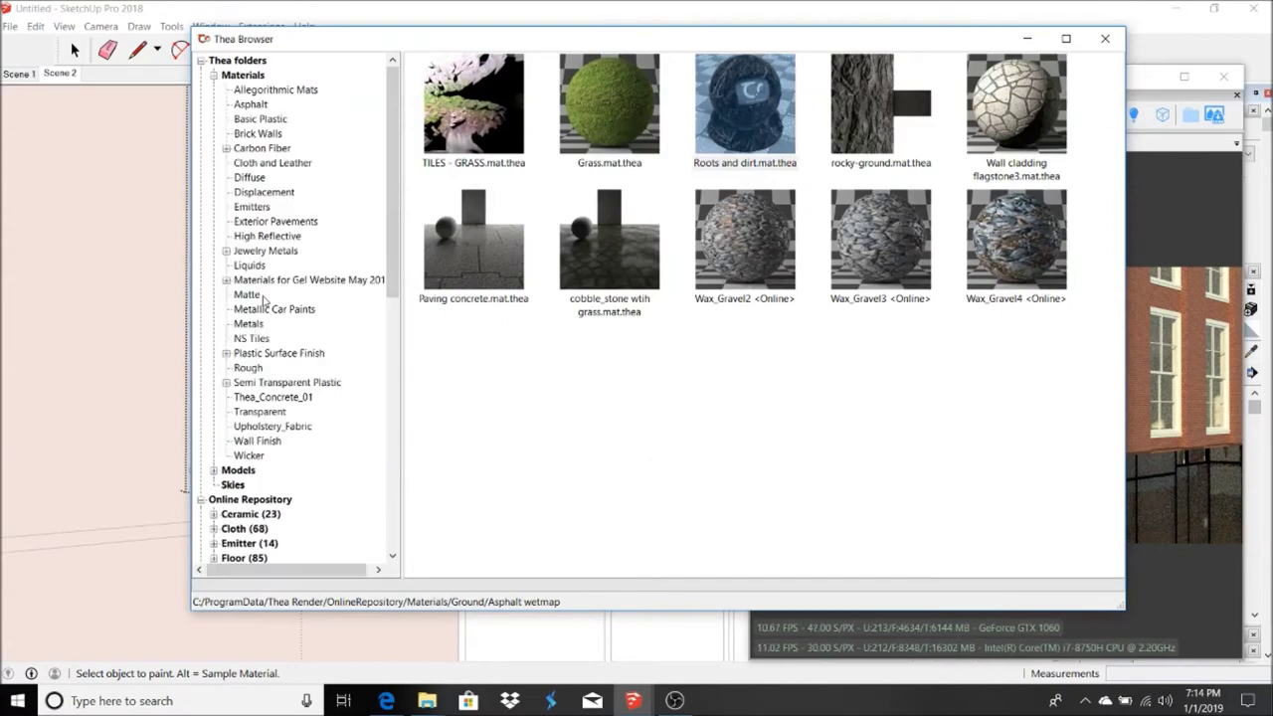
click(246, 295)
double_click(473, 105)
scroll(213, 218, up, 3)
scroll(233, 199, up, 2)
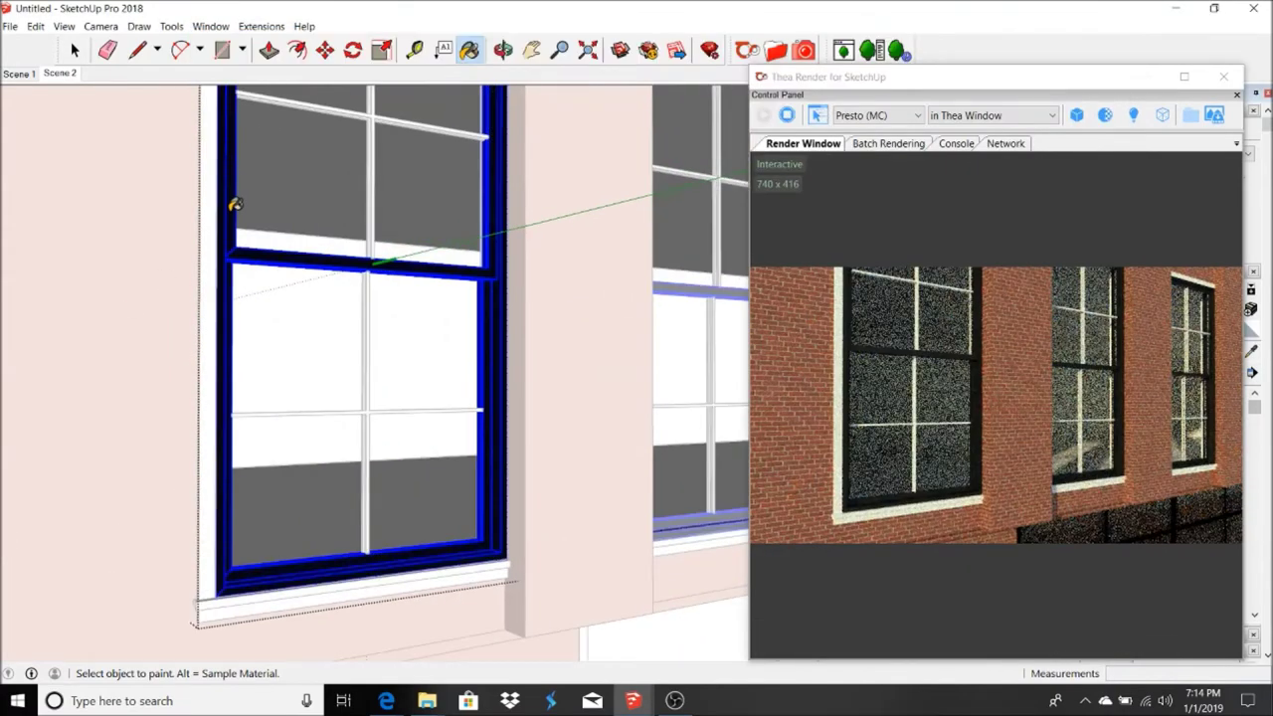
scroll(170, 171, up, 2)
- Paint the frame's vertical strip Matte_Black and reverse its faces
key(space)
click(190, 181)
click(193, 169)
key(space)
scroll(313, 338, down, 3)
right_click(302, 274)
click(333, 474)
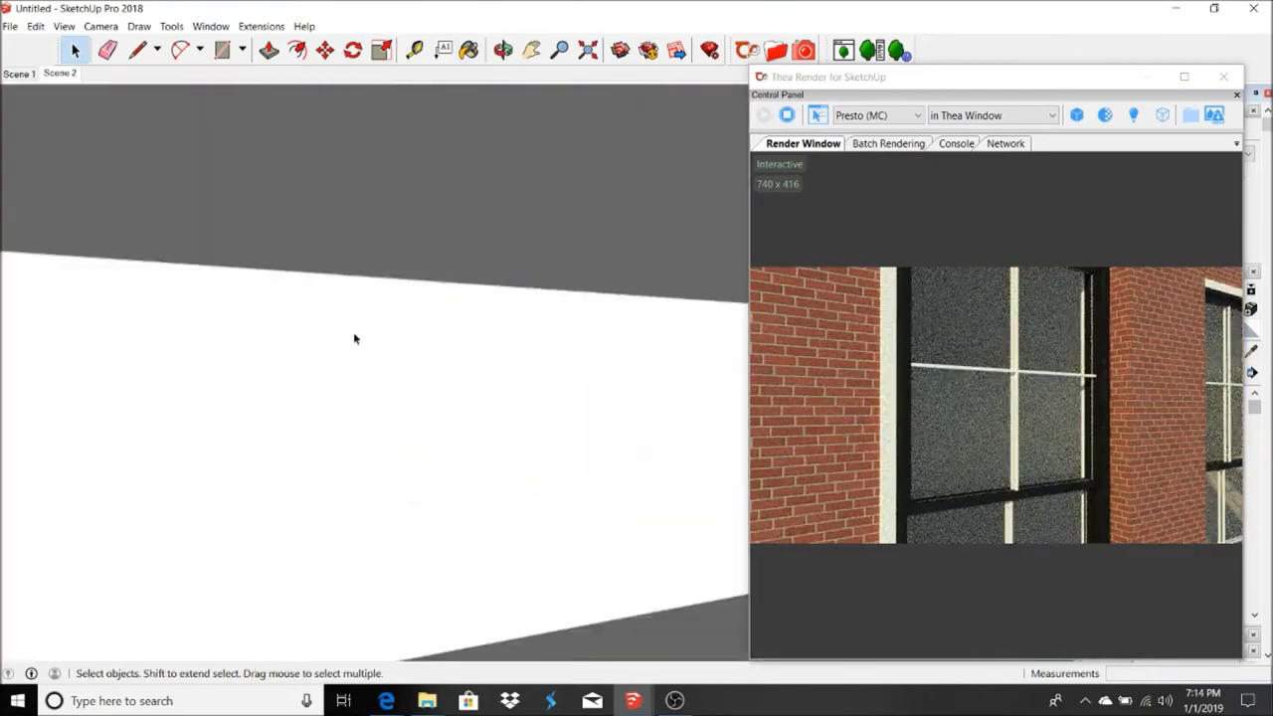
- Inside the window component, reverse the faces of the muntin cross
double_click(518, 223)
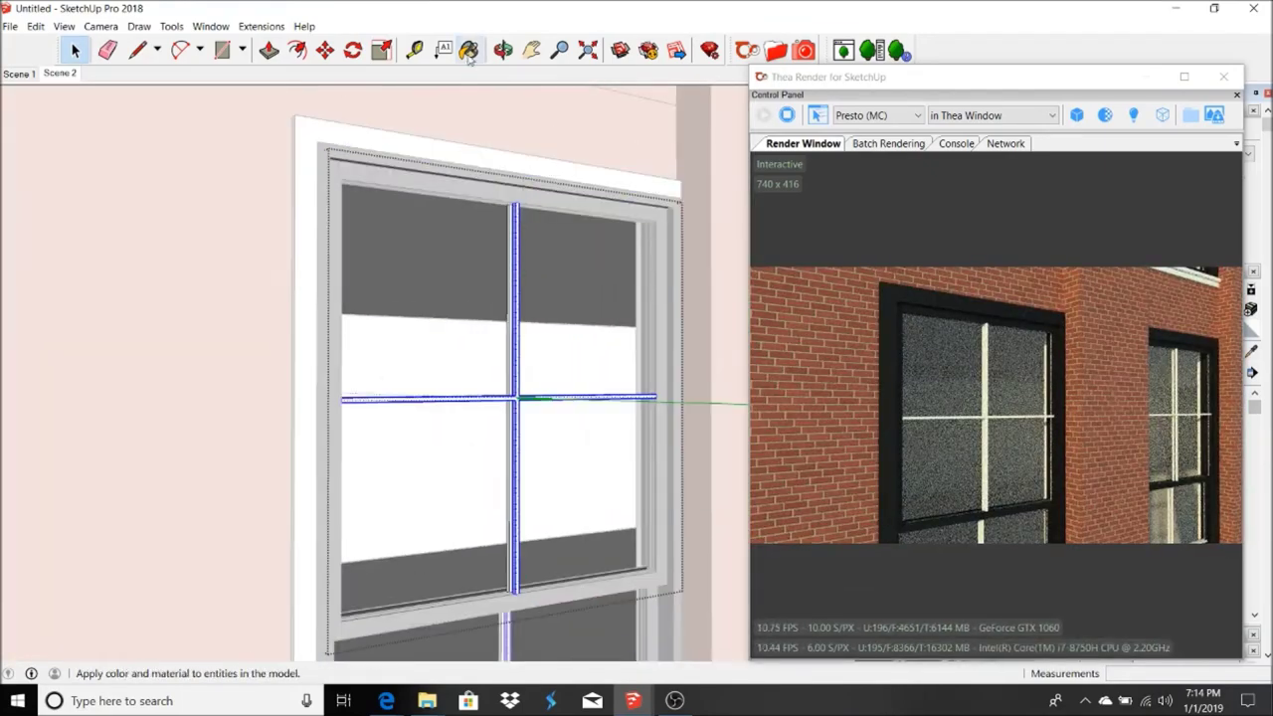
scroll(497, 285, up, 2)
scroll(478, 298, up, 3)
right_click(473, 297)
click(537, 454)
scroll(454, 321, down, 5)
scroll(477, 162, up, 5)
mouse_move(506, 205)
middle_down()
mouse_move(494, 250)
mouse_move(626, 312)
mouse_move(407, 338)
mouse_move(210, 468)
mouse_move(204, 107)
middle_up()
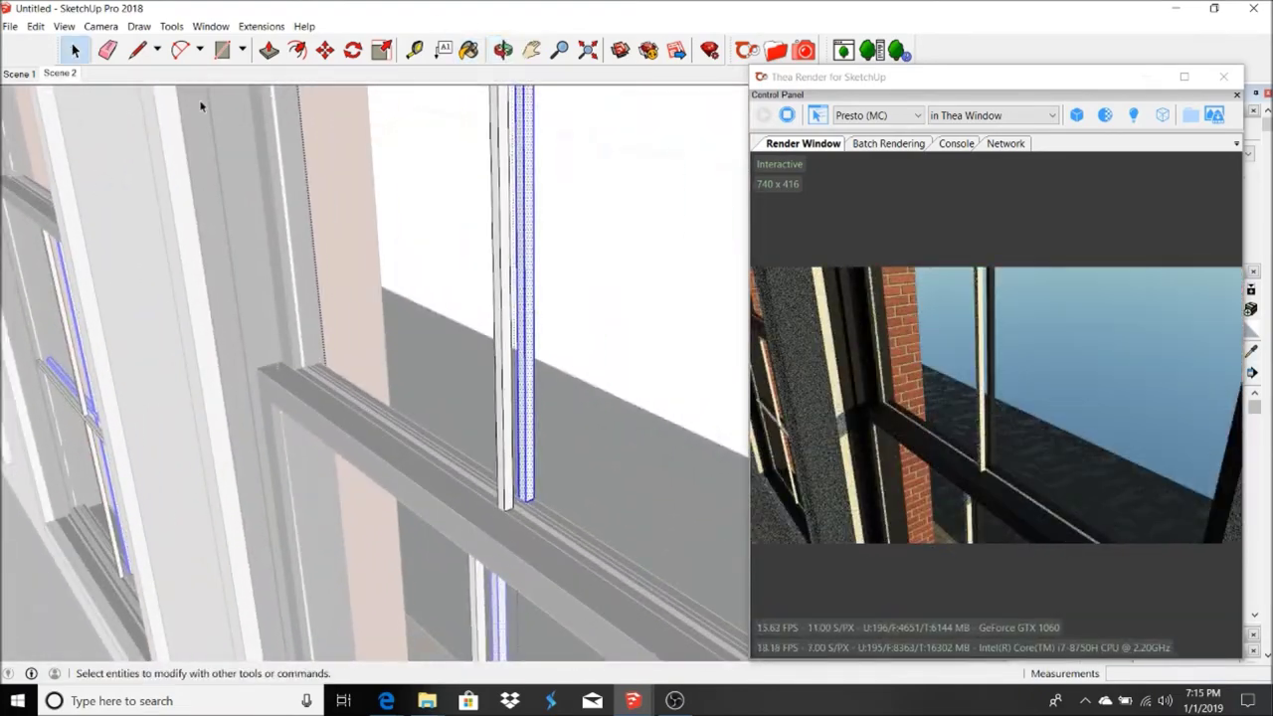
- Go to the Scene 2 street view and orbit to a close view of one window
click(474, 52)
click(60, 74)
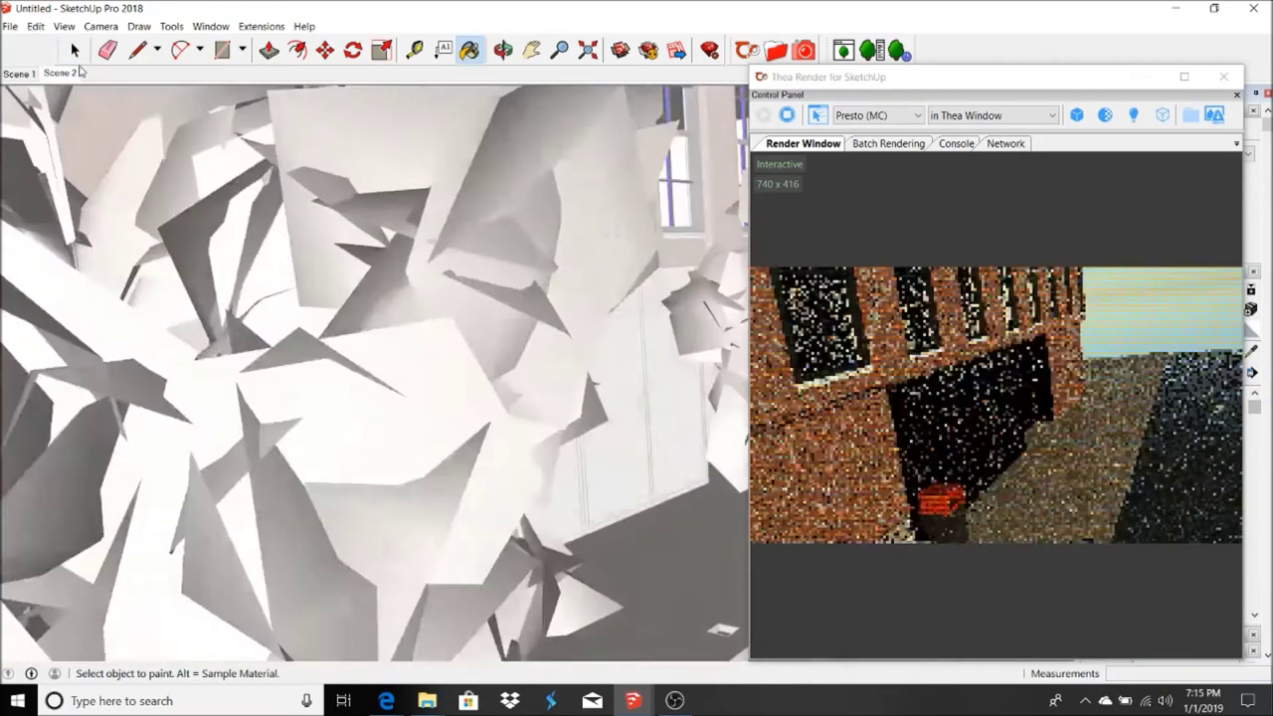
click(75, 51)
scroll(477, 398, up, 3)
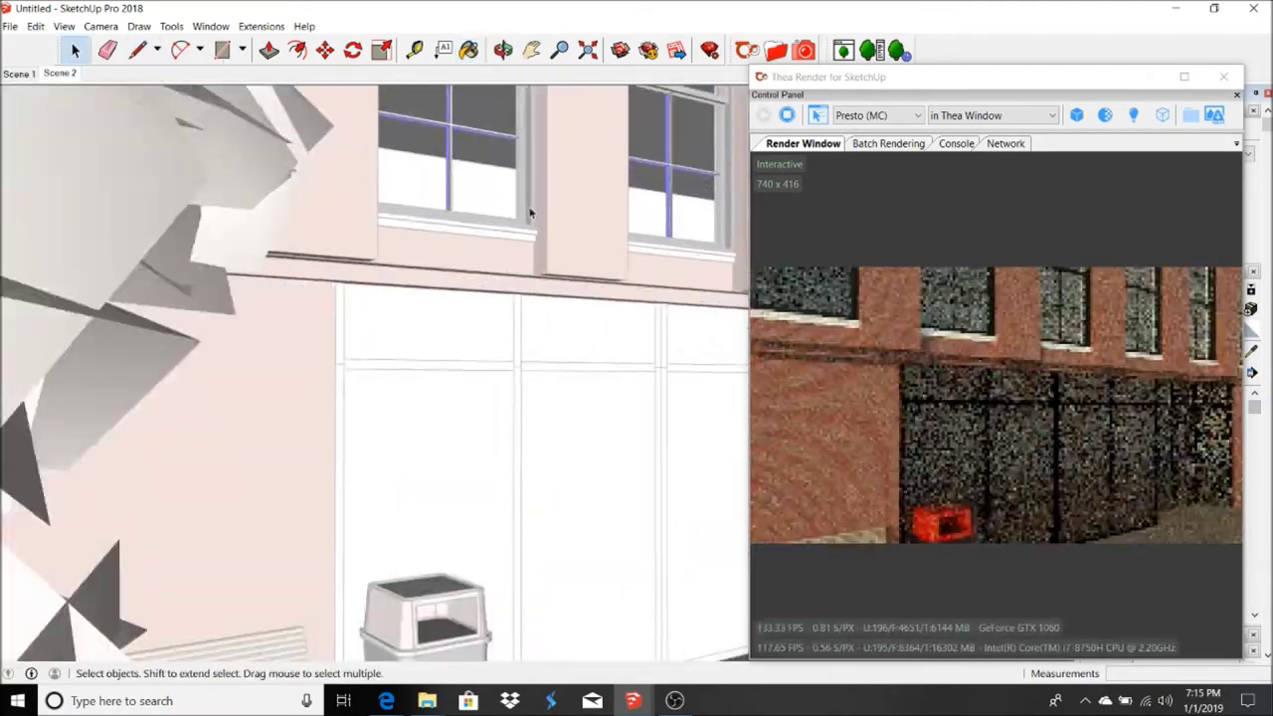
scroll(518, 548, up, 3)
scroll(318, 189, up, 3)
middle_drag(522, 157, 404, 563)
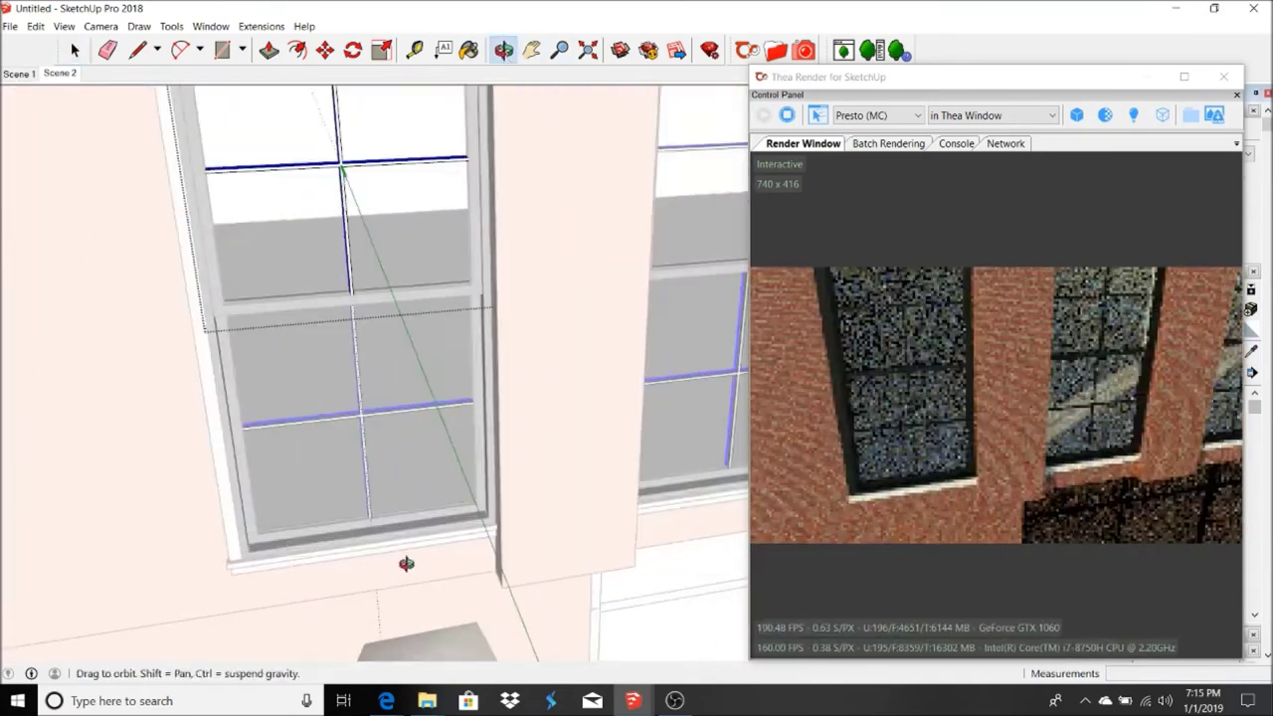
scroll(347, 554, up, 2)
scroll(301, 562, up, 2)
- Open that window component and reverse the faces of its sill
double_click(270, 569)
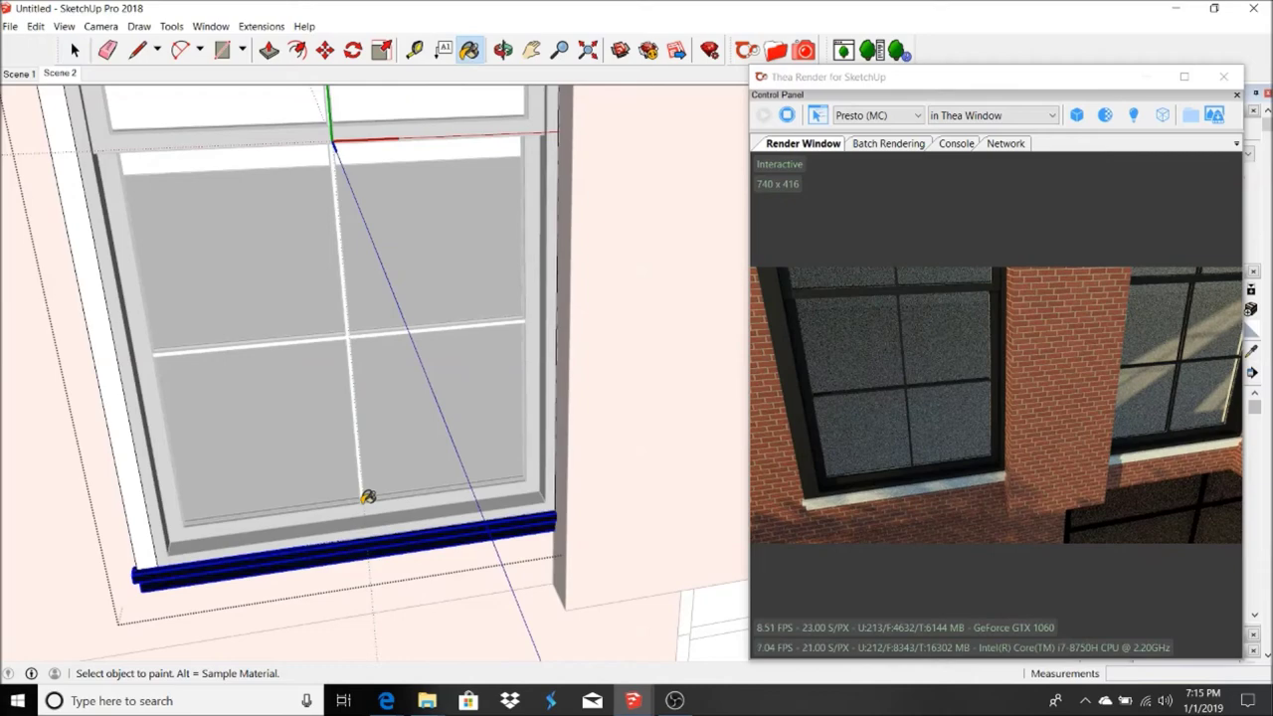
scroll(368, 497, up, 2)
right_click(316, 567)
click(397, 505)
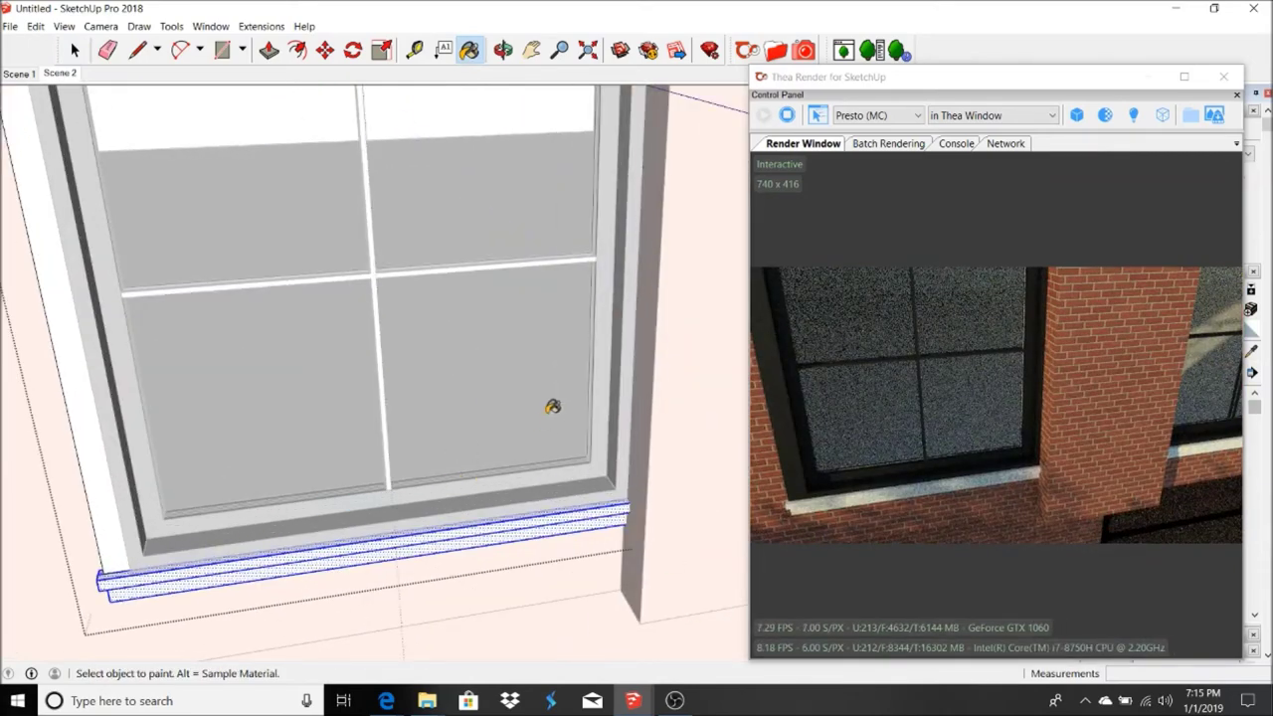
scroll(265, 248, down, 3)
scroll(258, 239, down, 3)
scroll(248, 233, down, 3)
scroll(241, 227, down, 2)
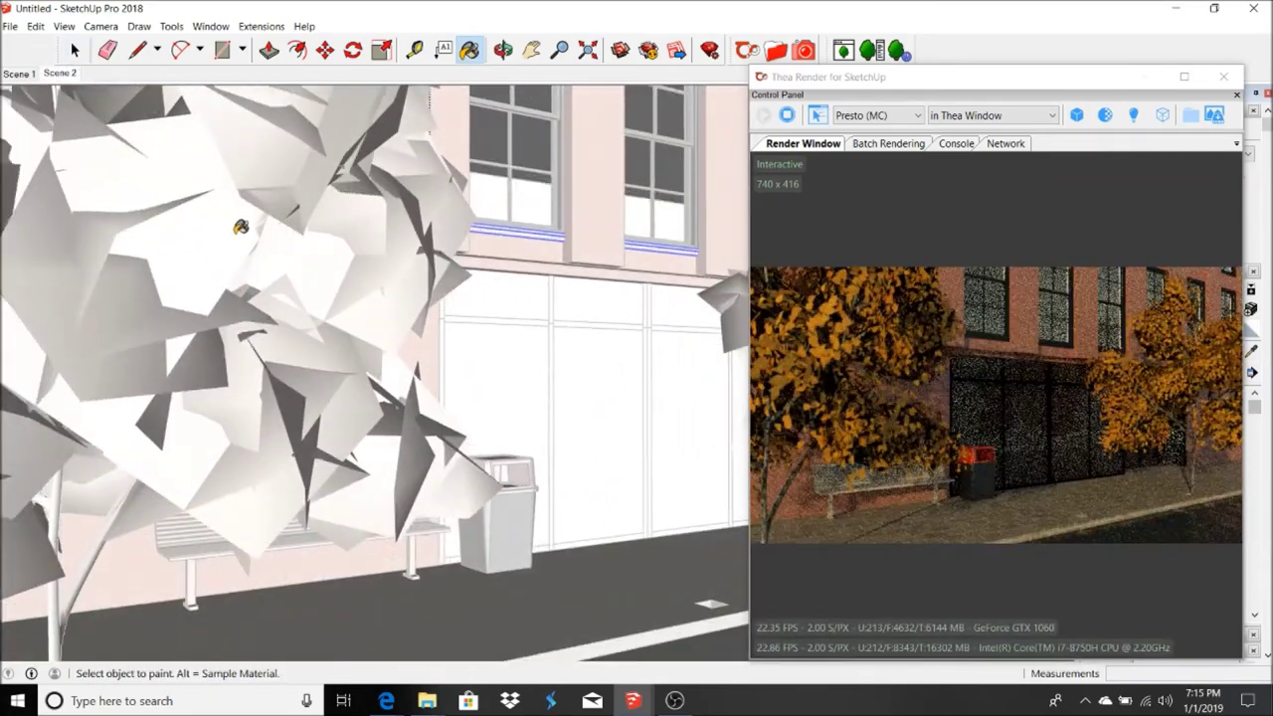
- Exit the window component and orbit to look up at the building corner
key(space)
click(606, 391)
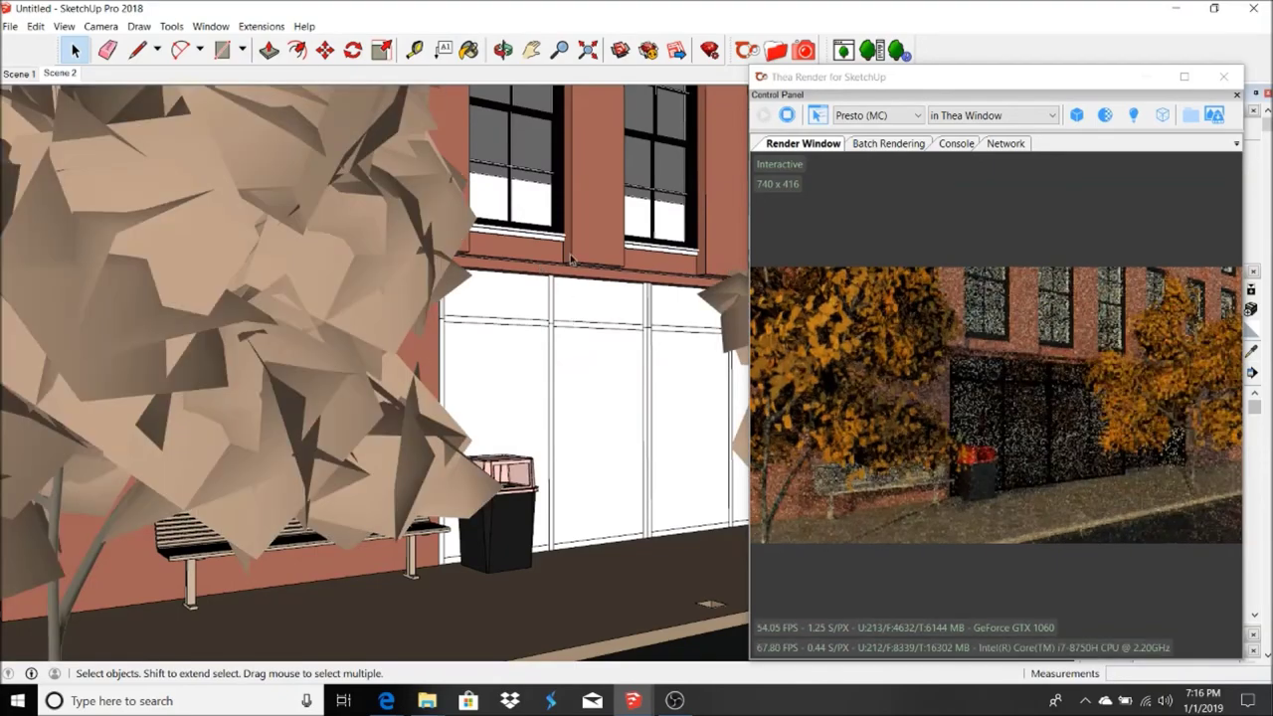
scroll(531, 164, up, 3)
middle_drag(531, 164, 590, 515)
scroll(590, 515, up, 5)
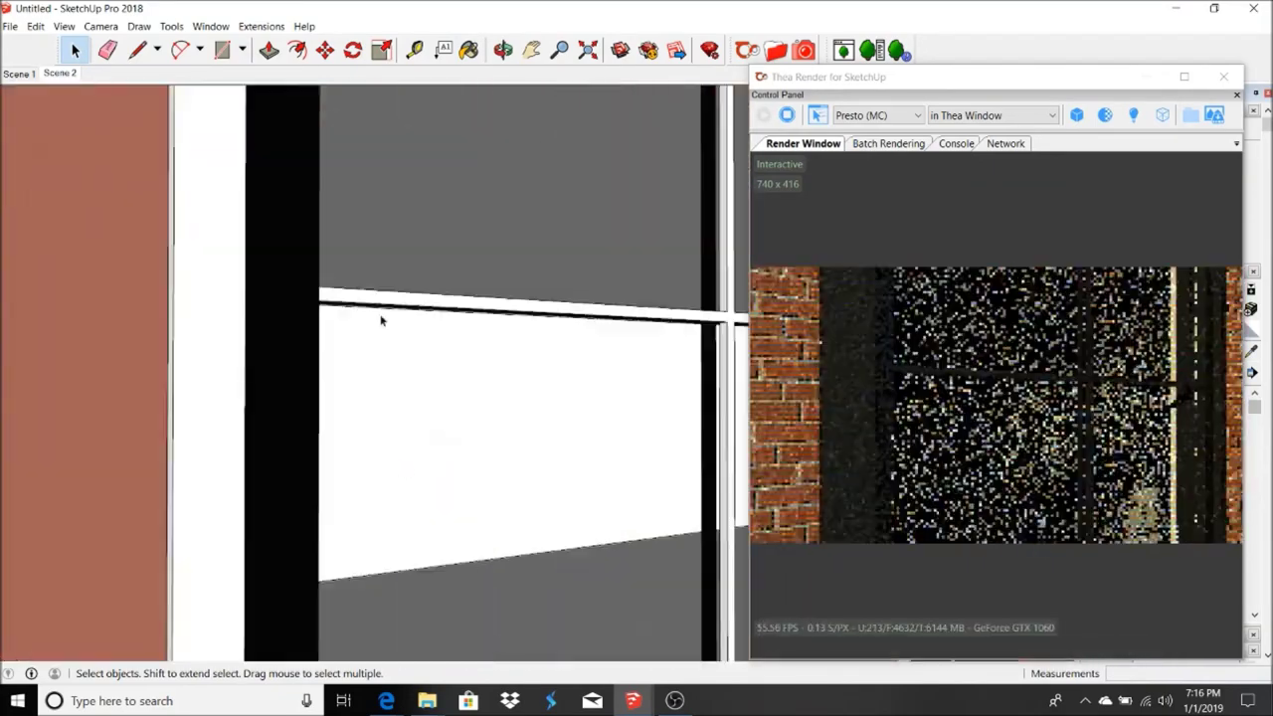
scroll(406, 463, down, 3)
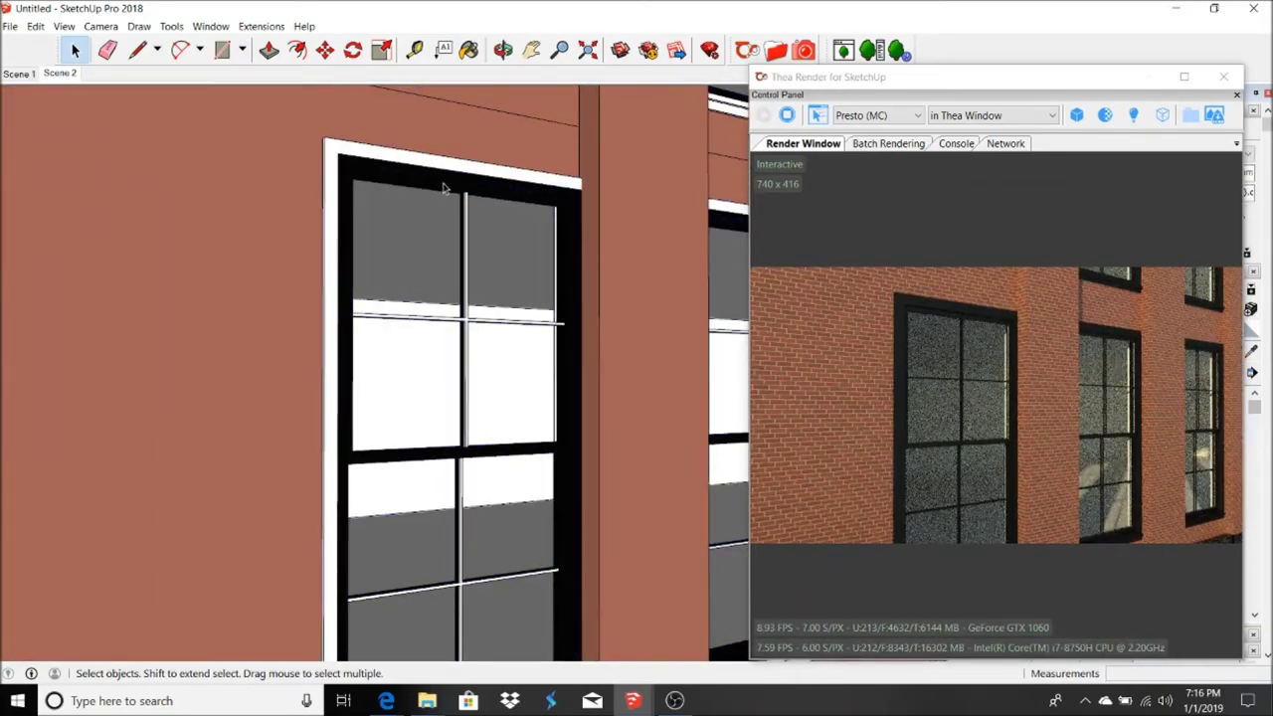
scroll(445, 189, up, 3)
- Close in on the window and place a rectangle's first corner on the middle rail
middle_drag(445, 189, 278, 398)
scroll(298, 427, down, 5)
mouse_move(514, 361)
middle_down()
mouse_move(502, 300)
mouse_move(285, 158)
middle_up()
scroll(356, 198, down, 1)
click(341, 432)
scroll(341, 432, down, 1)
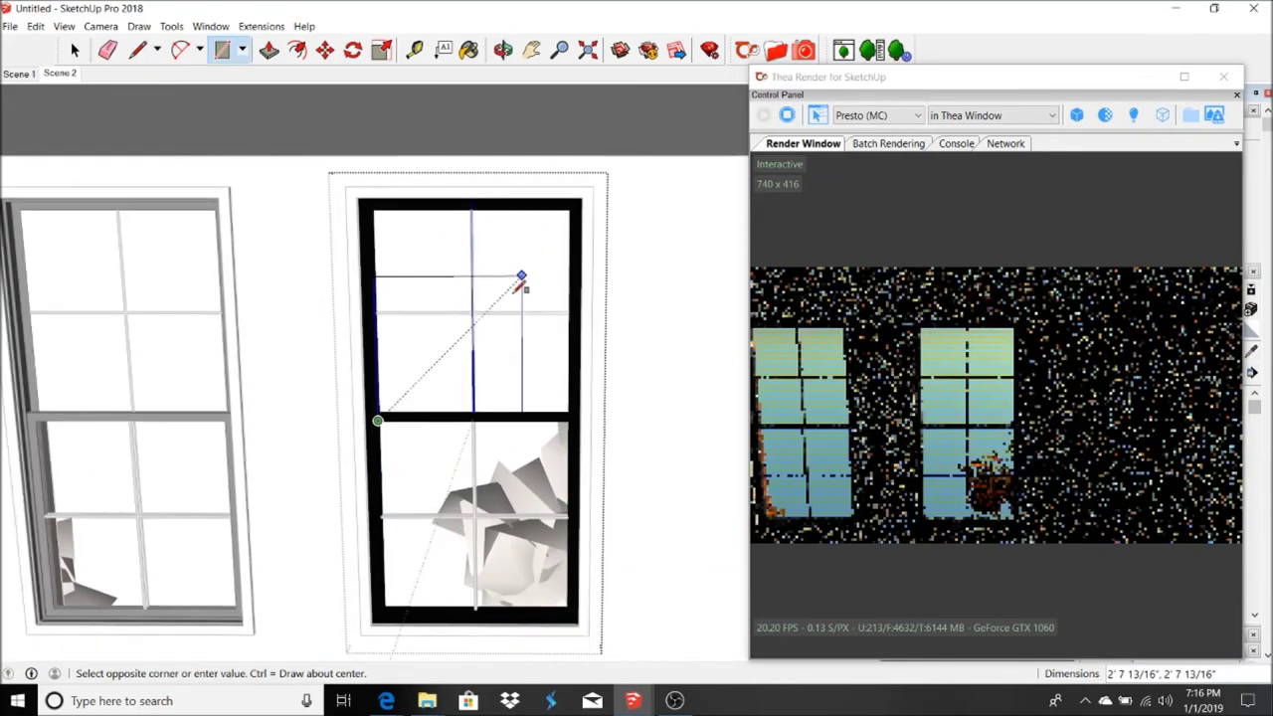
- Cancel the unfinished rectangle and return to the Scene 1 window close-up
key(Escape)
scroll(562, 548, up, 2)
click(59, 73)
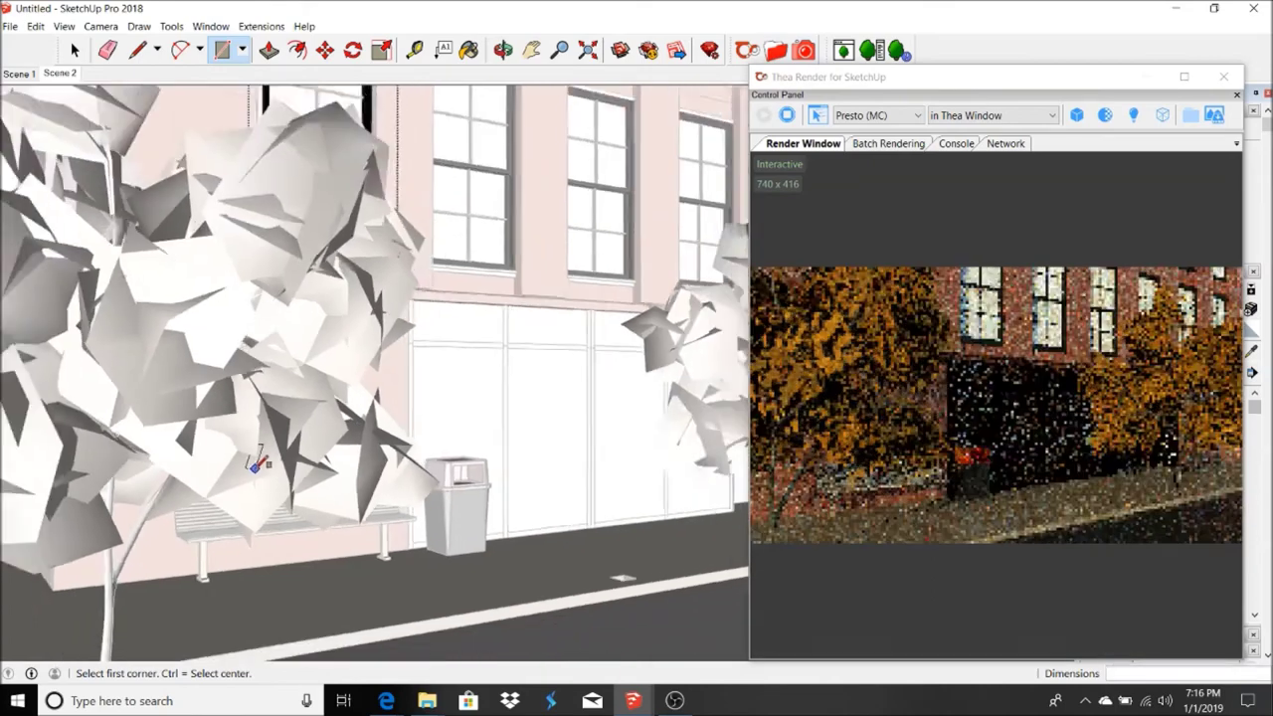
click(19, 72)
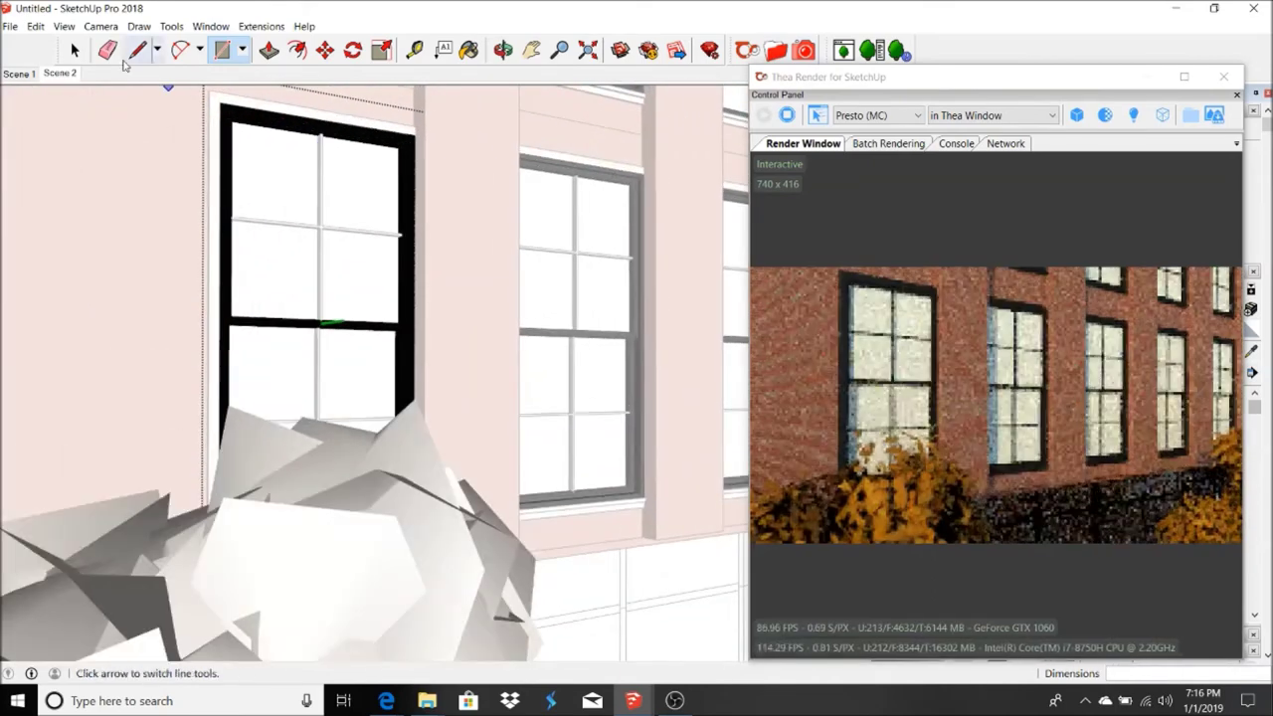
- Activate the Paint Bucket, switch to Scene 2, and enlarge the Thea render to full screen
click(75, 50)
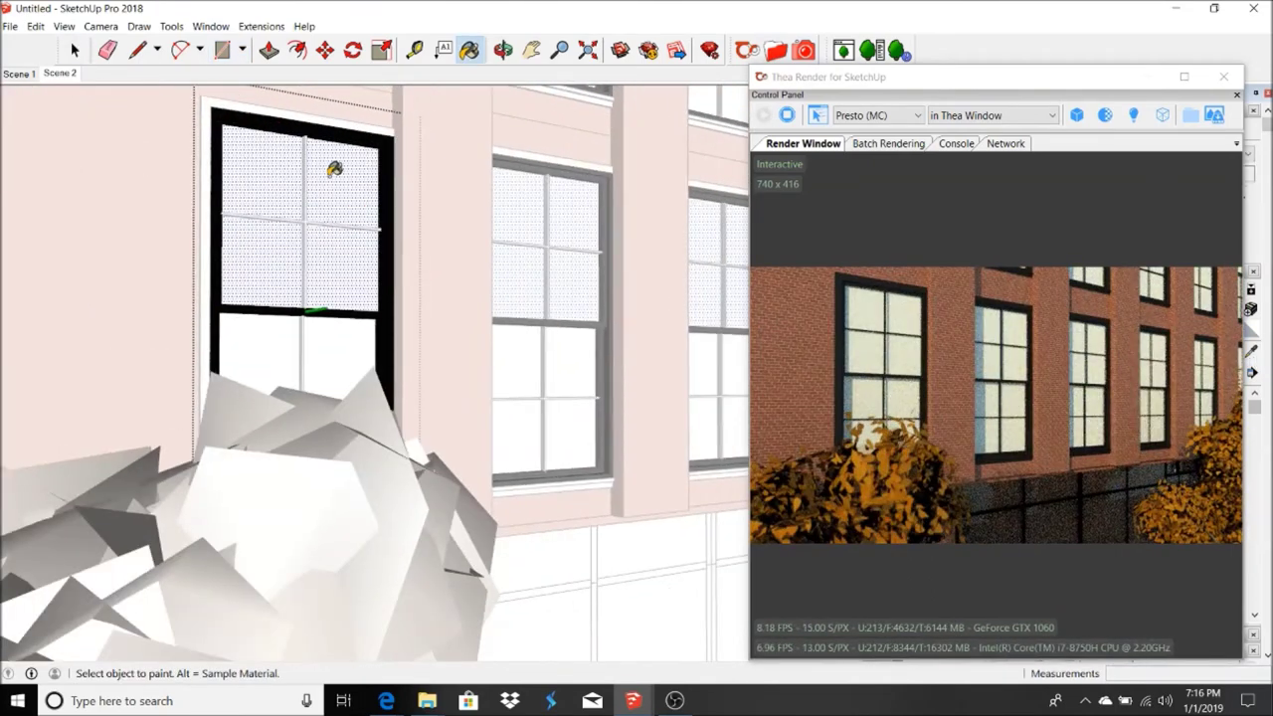
scroll(333, 174, up, 2)
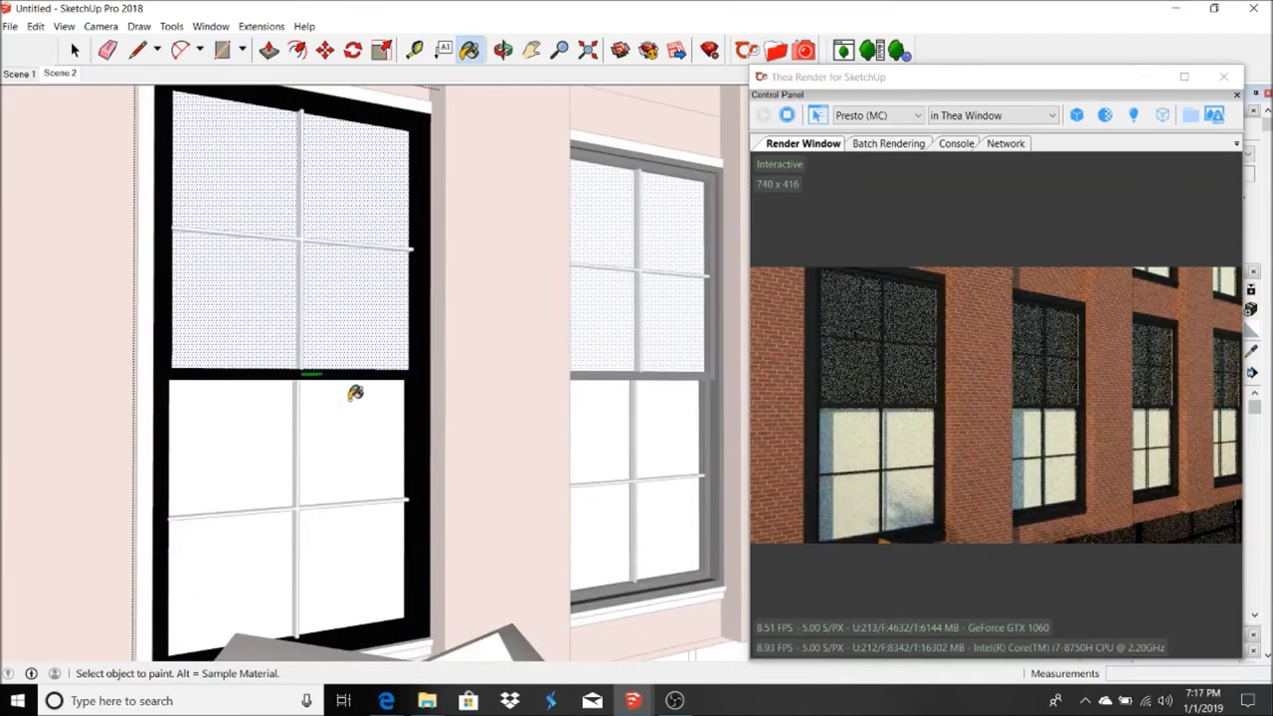
click(59, 73)
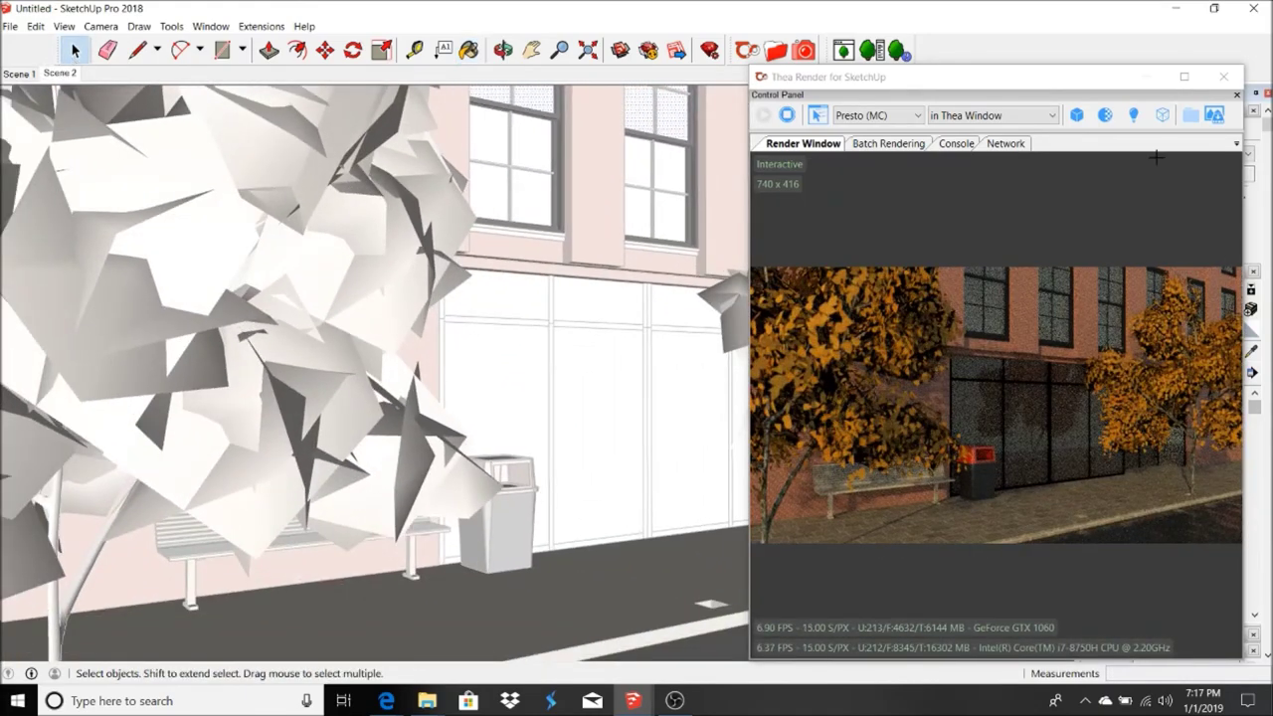
click(1183, 78)
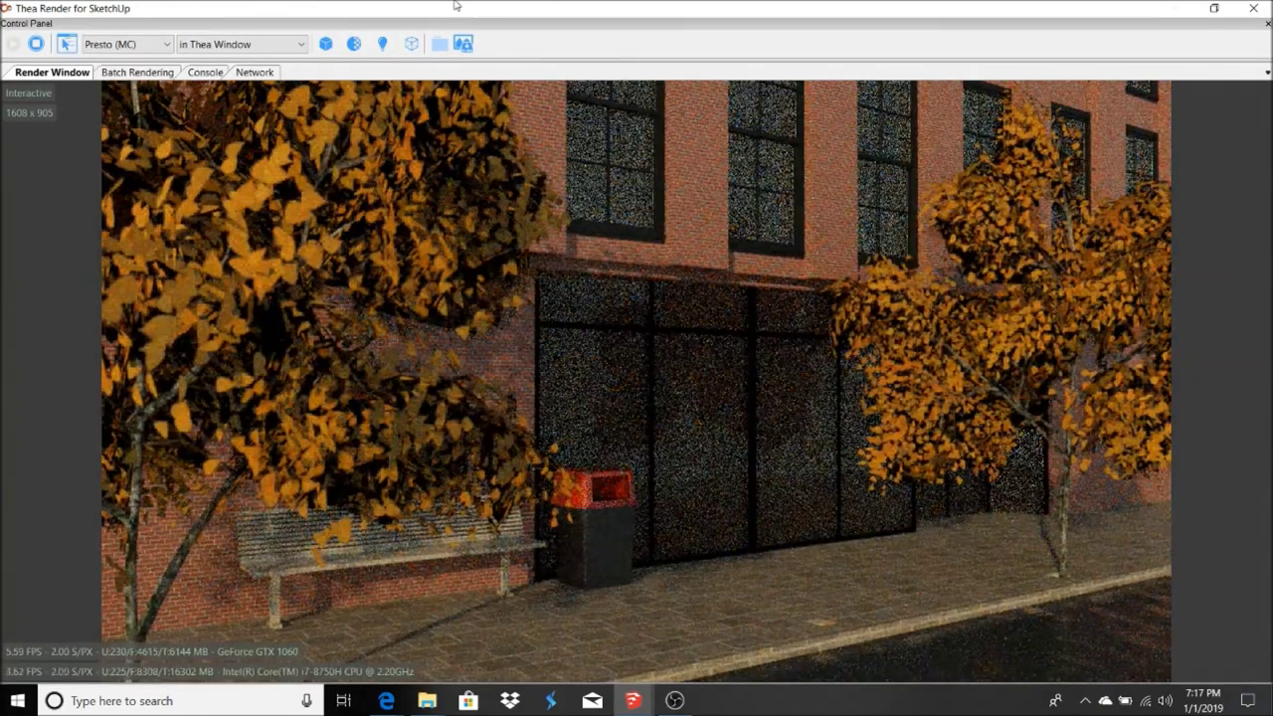